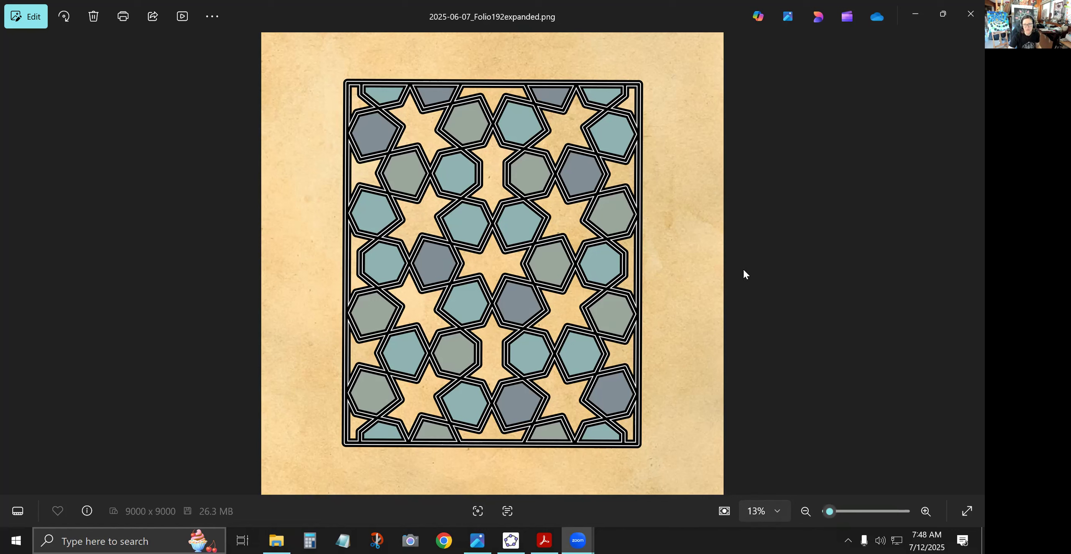
Step: Review the reference images: the expanded Folio 192 pattern, the Bonner page 44 photograph, and the folio's drawing and translated construction text
click(971, 263)
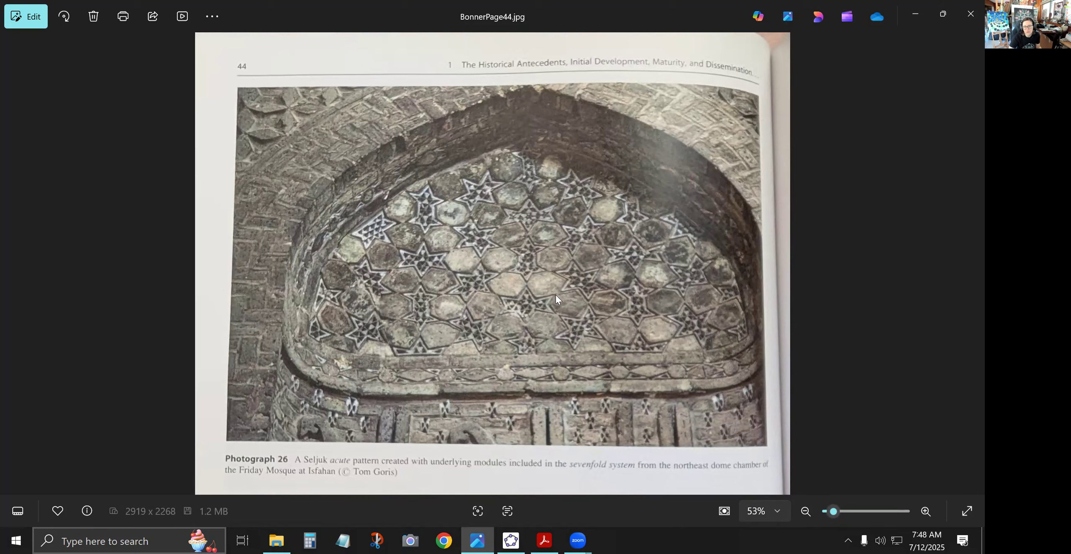
click(968, 267)
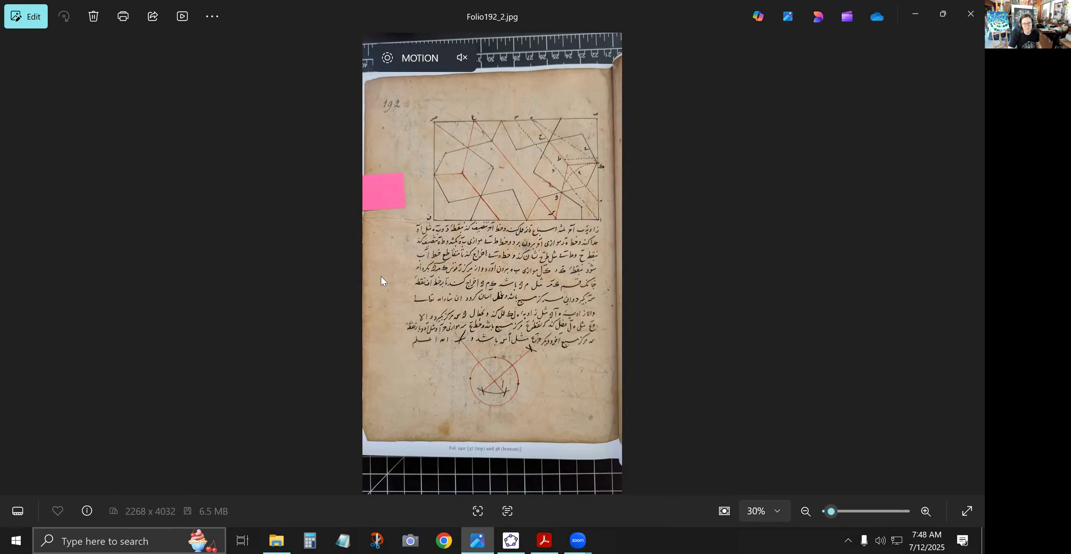
click(12, 263)
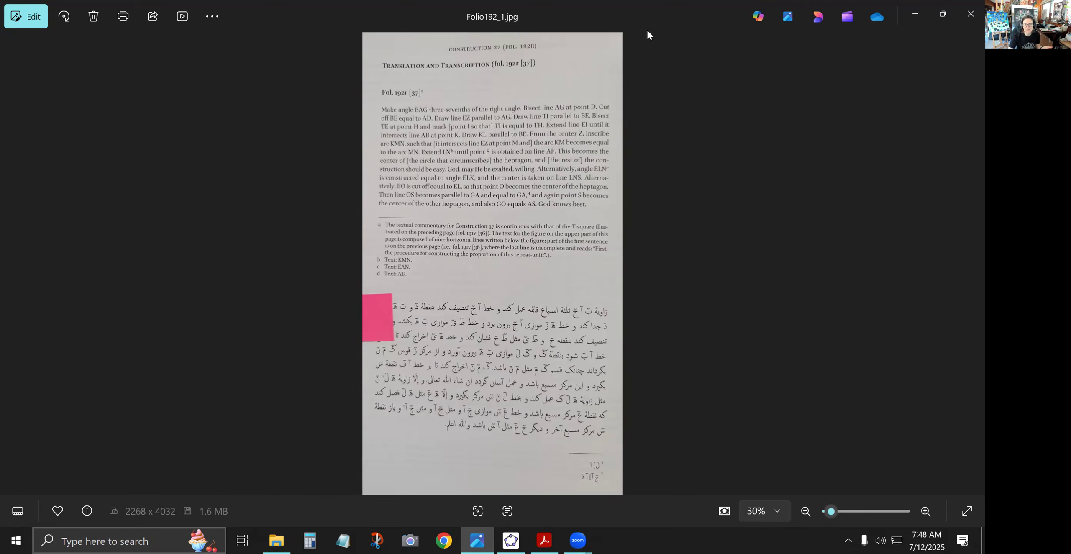
double_click(648, 6)
click(46, 123)
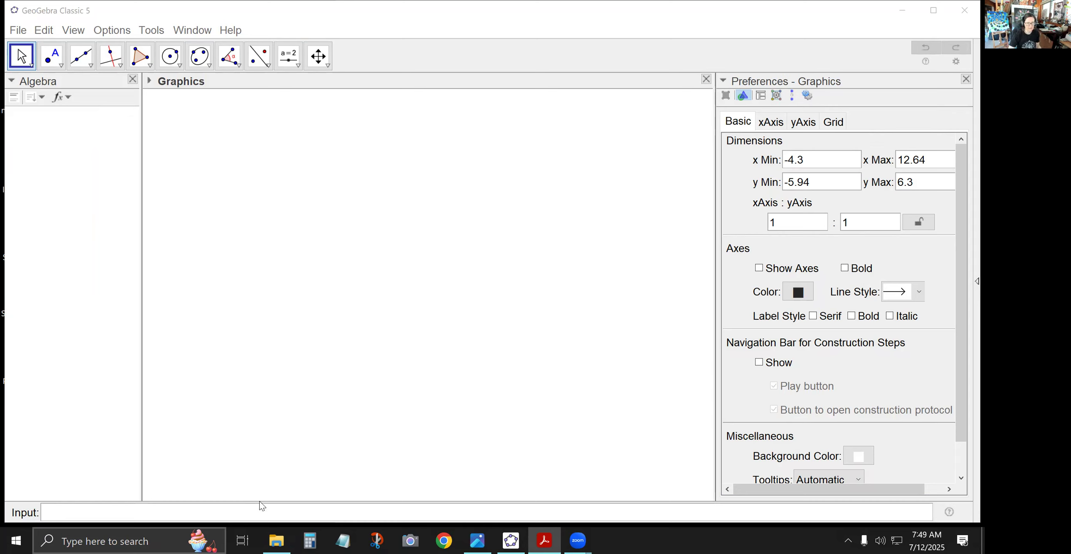
Step: Switch to GeoGebra and create point A at (0, 0) and point B at (0, 1)
click(241, 514)
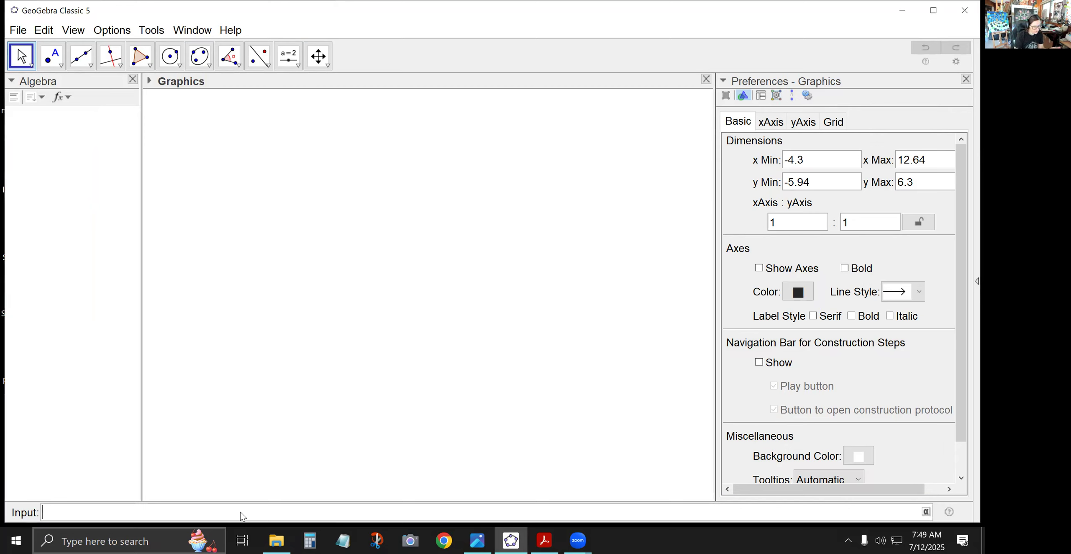
text(A)
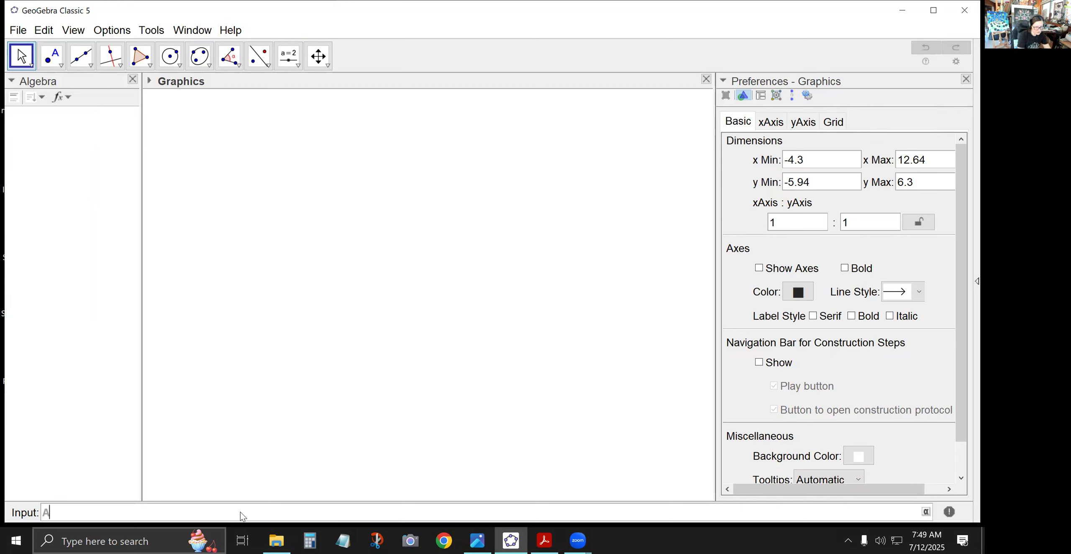
text(=(0,0)
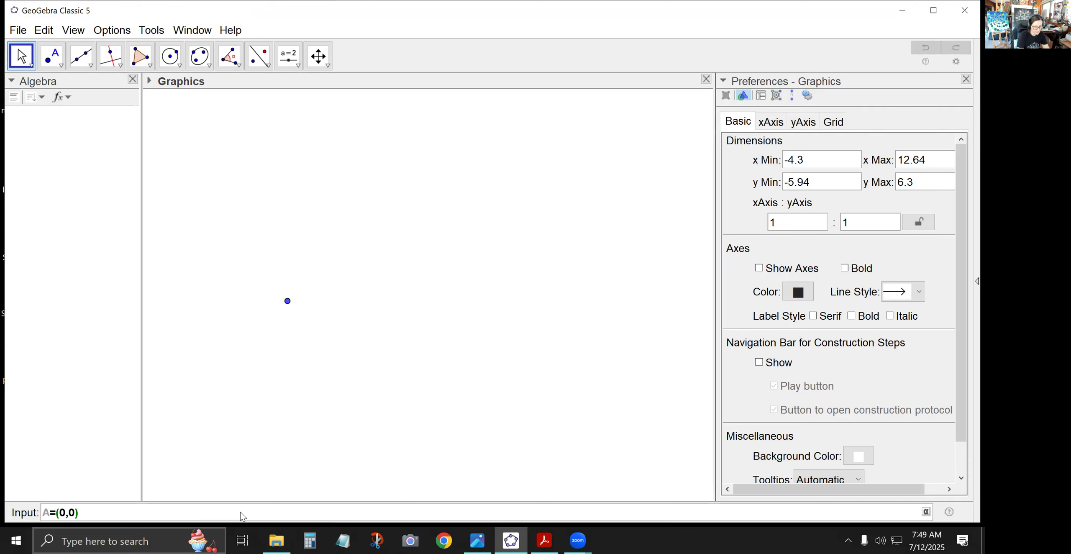
key(Return)
text(B = (0, 1)
key(Return)
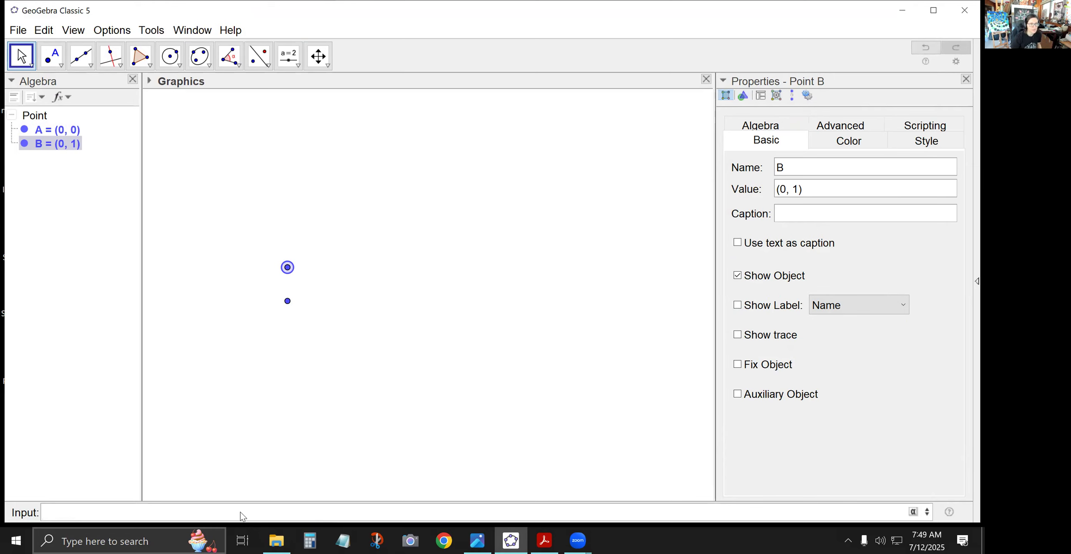
Step: Set automatic labeling to apply to new points only
click(111, 30)
mouse_move(146, 117)
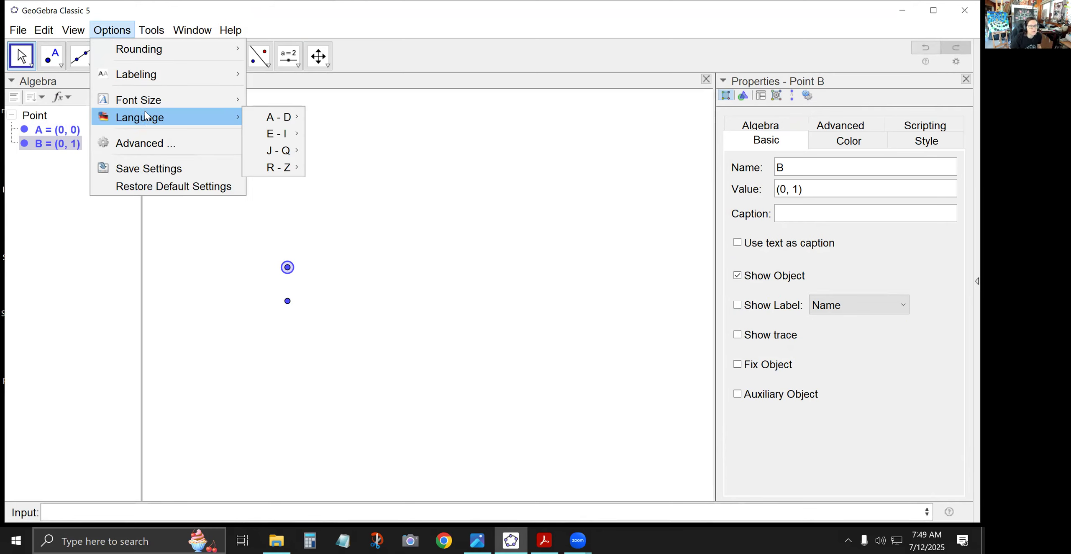
mouse_move(230, 80)
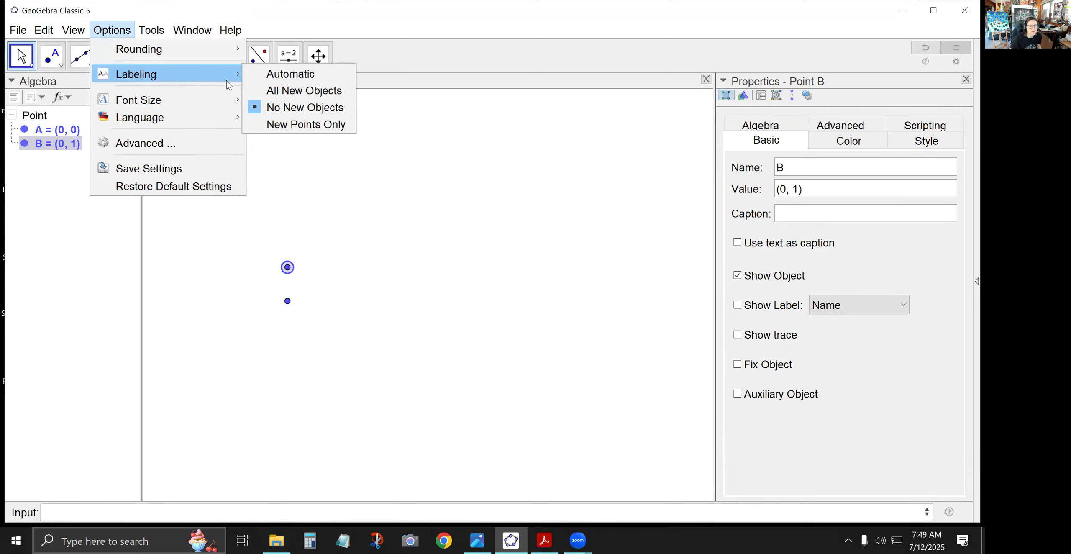
click(300, 126)
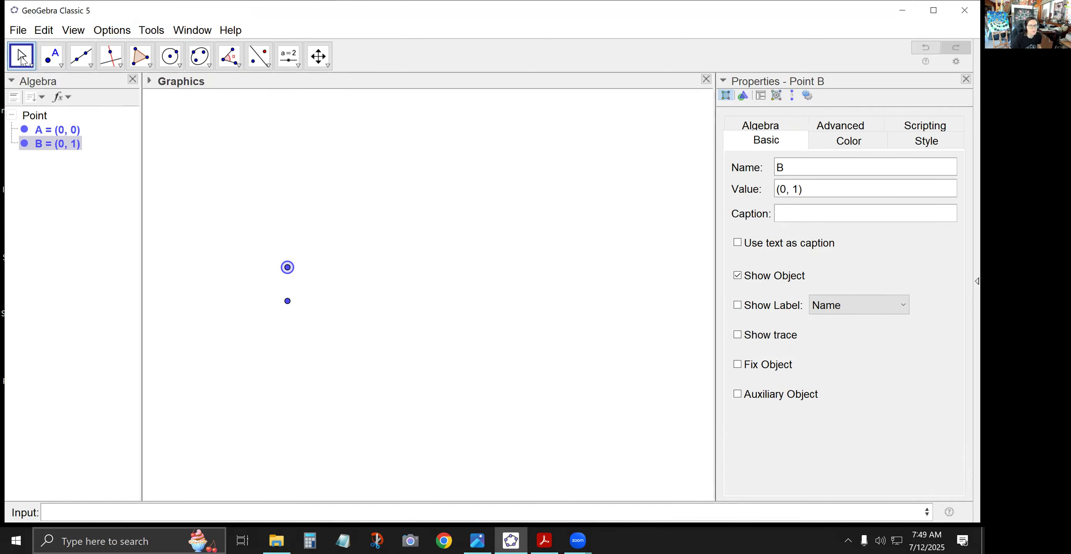
Step: Show the name labels of points A and B together
drag(302, 321, 267, 251)
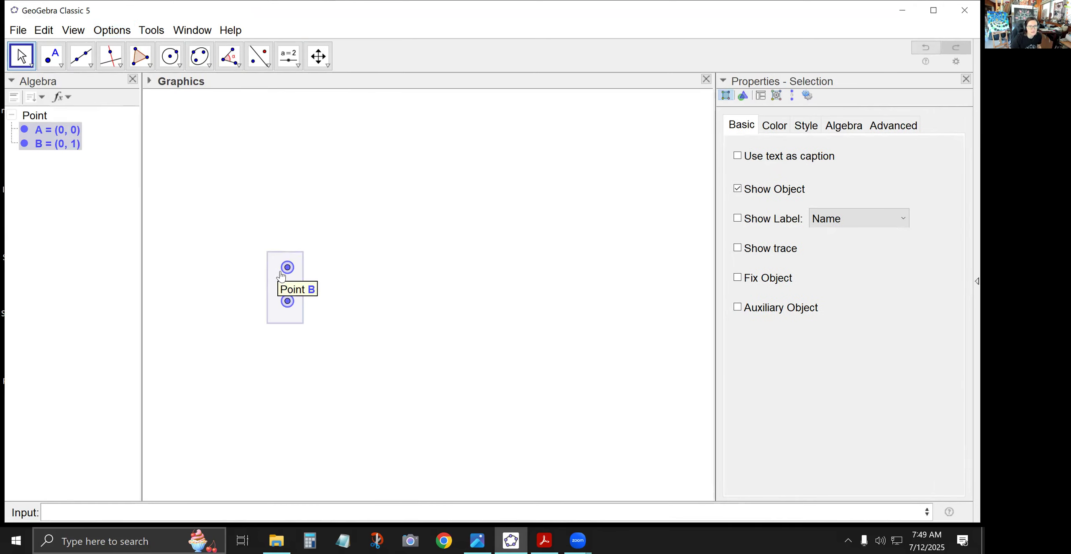
right_click(281, 272)
click(318, 336)
scroll(215, 275, up, 2)
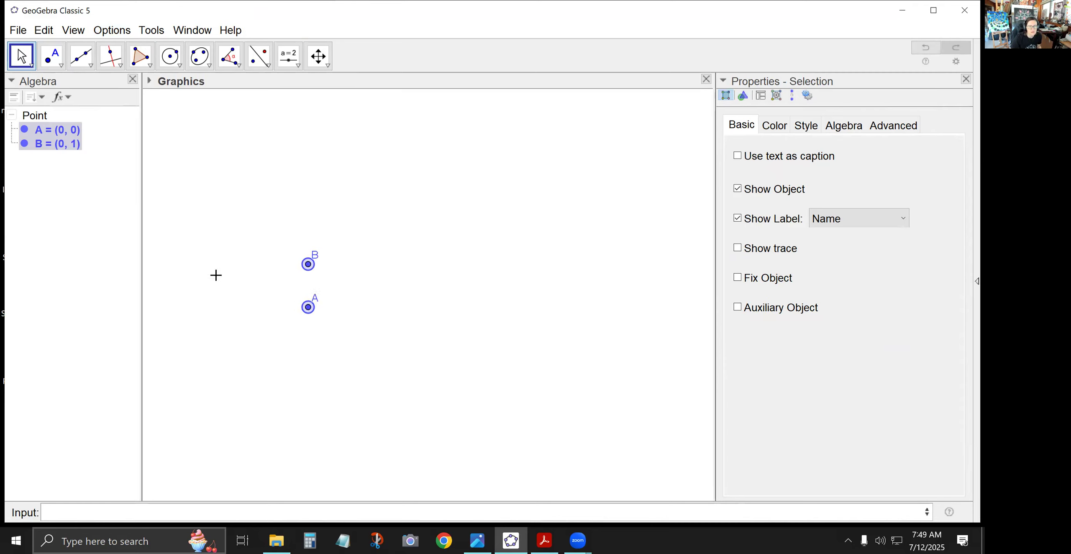
scroll(241, 271, up, 10)
click(21, 55)
drag(265, 295, 362, 261)
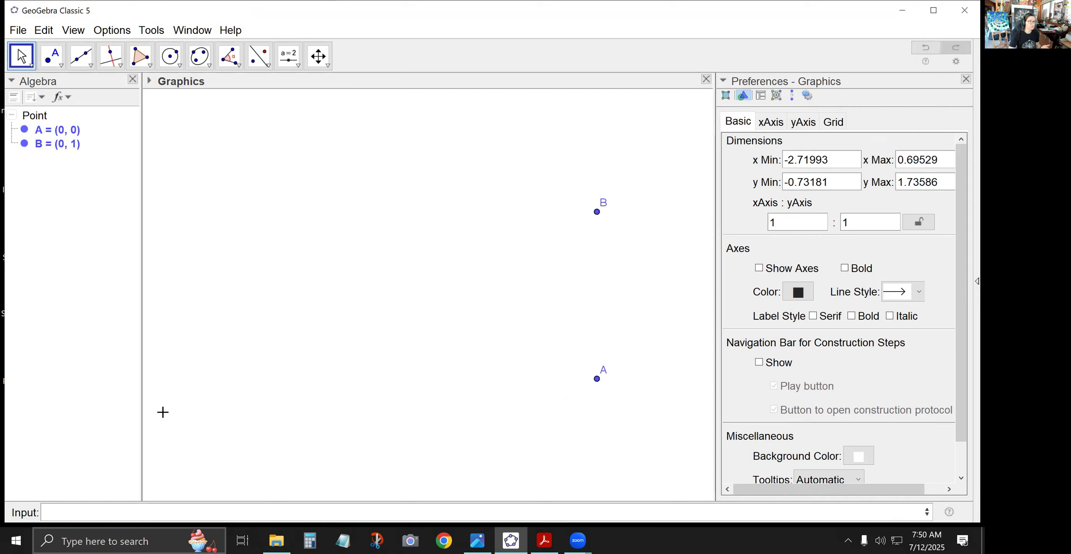
Step: Rotate point B about point A by 3*pi/14 using the Rotate command
click(127, 510)
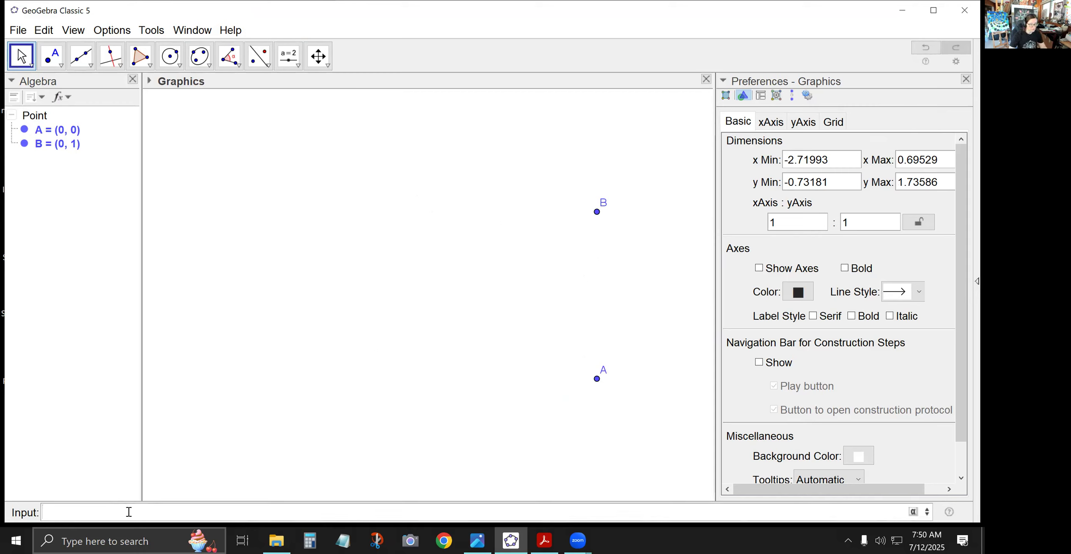
text(Rot)
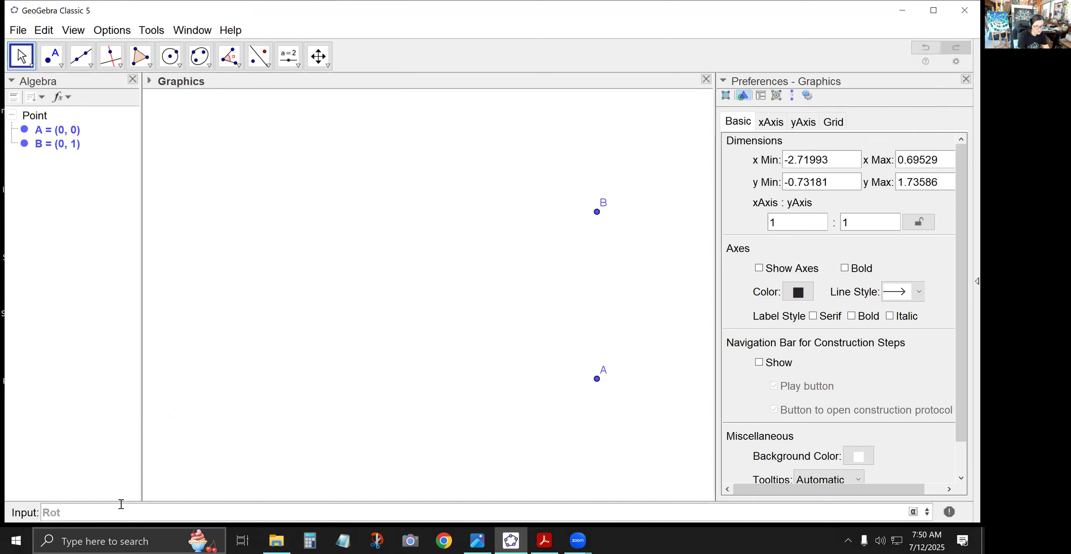
text(ate()
text(B,)
text(3)
text(*pi/14)
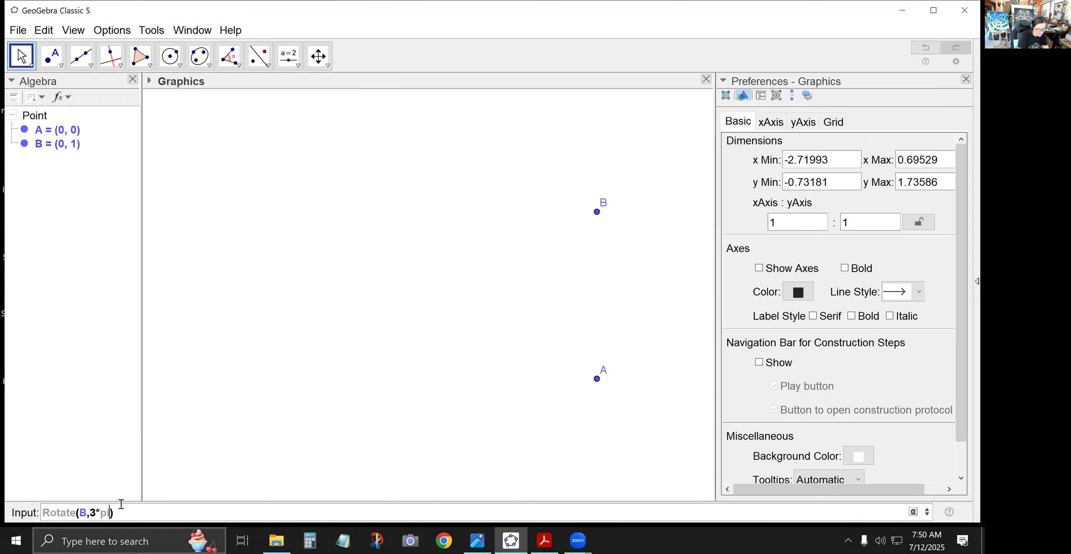
text(,A)
key(Right)
key(Return)
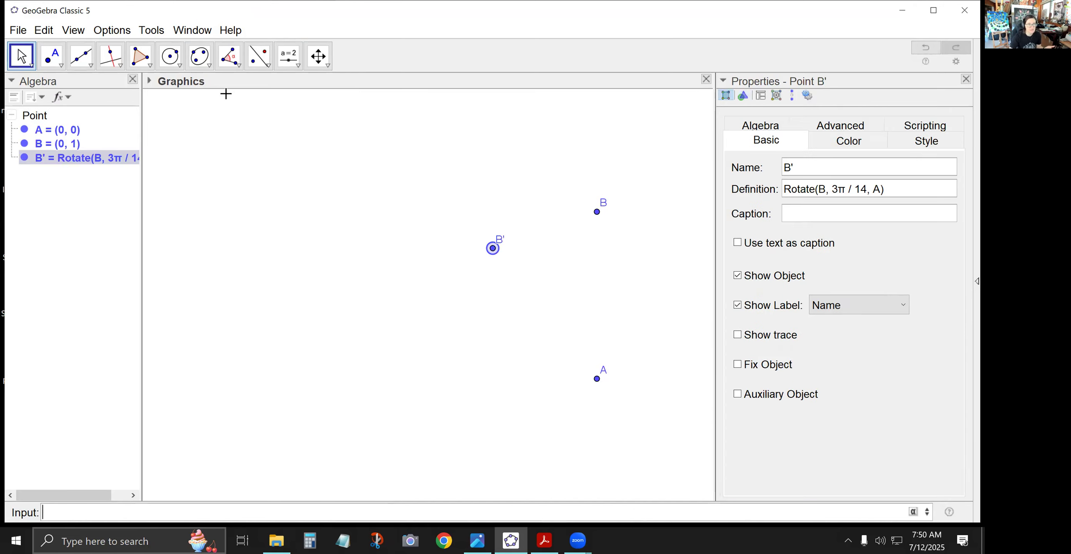
Step: Draw one line through A and B and another through A and the rotated point B'
click(79, 56)
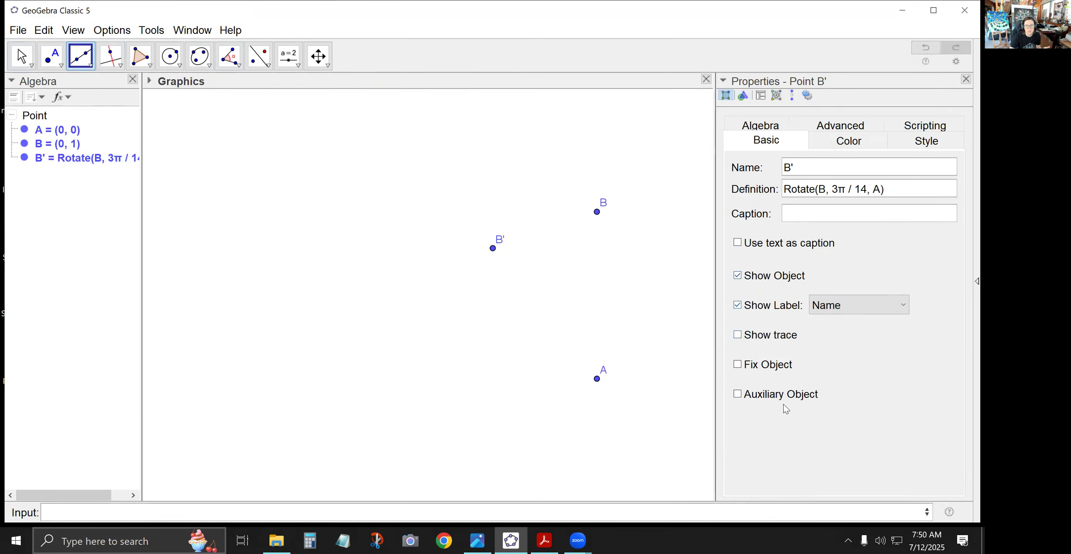
click(597, 379)
click(597, 213)
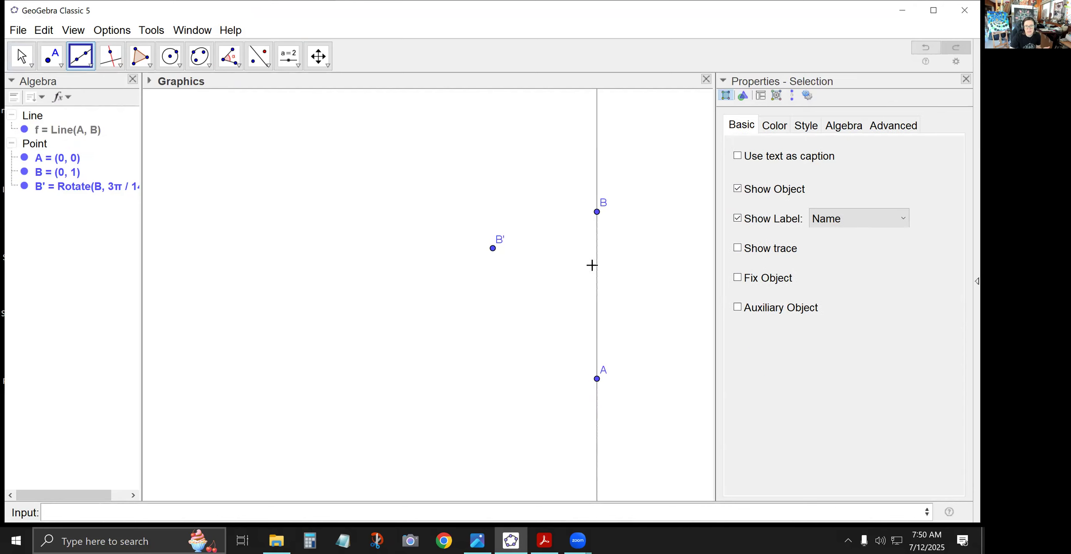
click(597, 379)
click(493, 249)
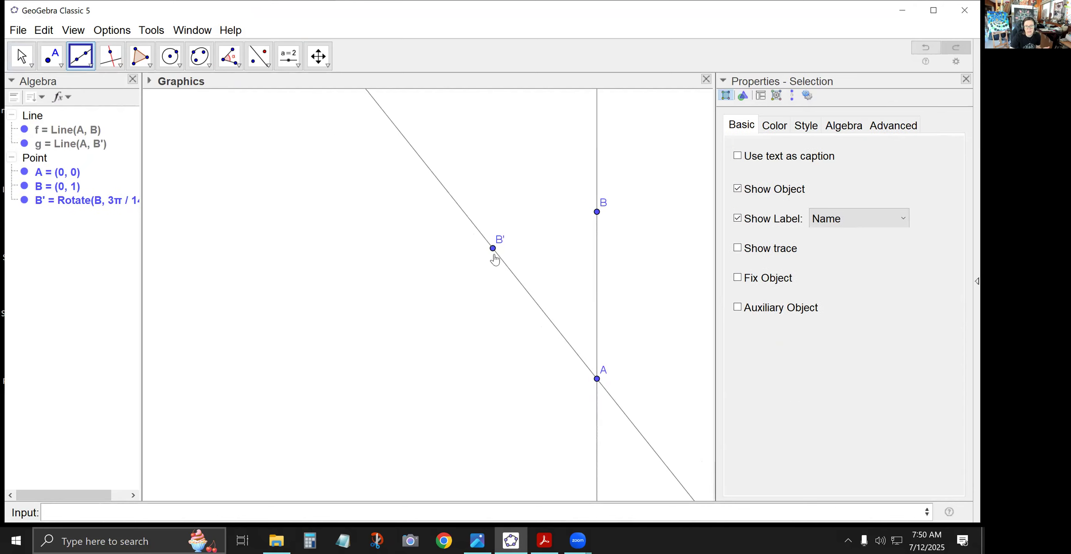
Step: Hide the rotated point B' while keeping the line that passes through it
click(22, 56)
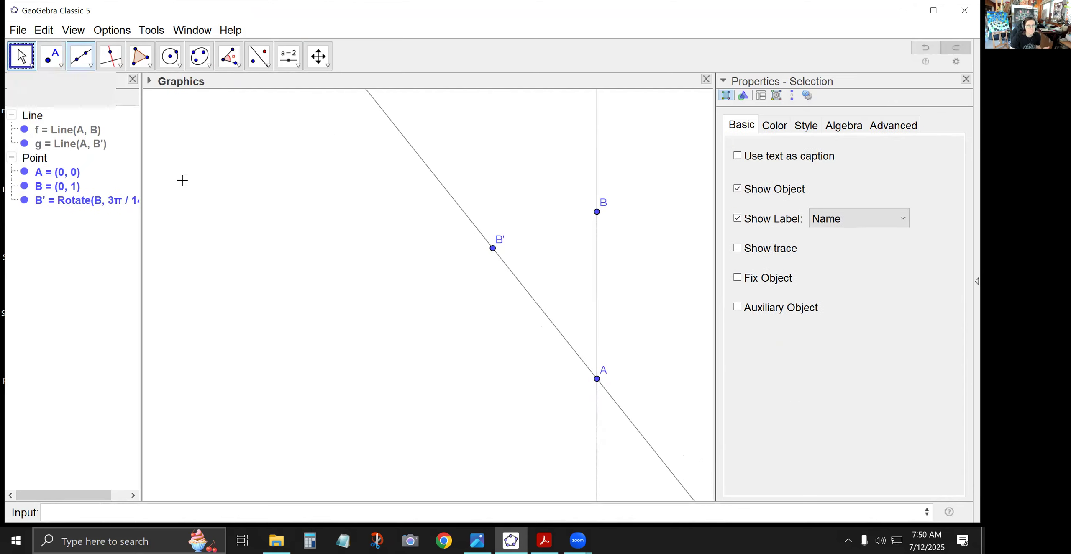
click(292, 247)
right_click(498, 254)
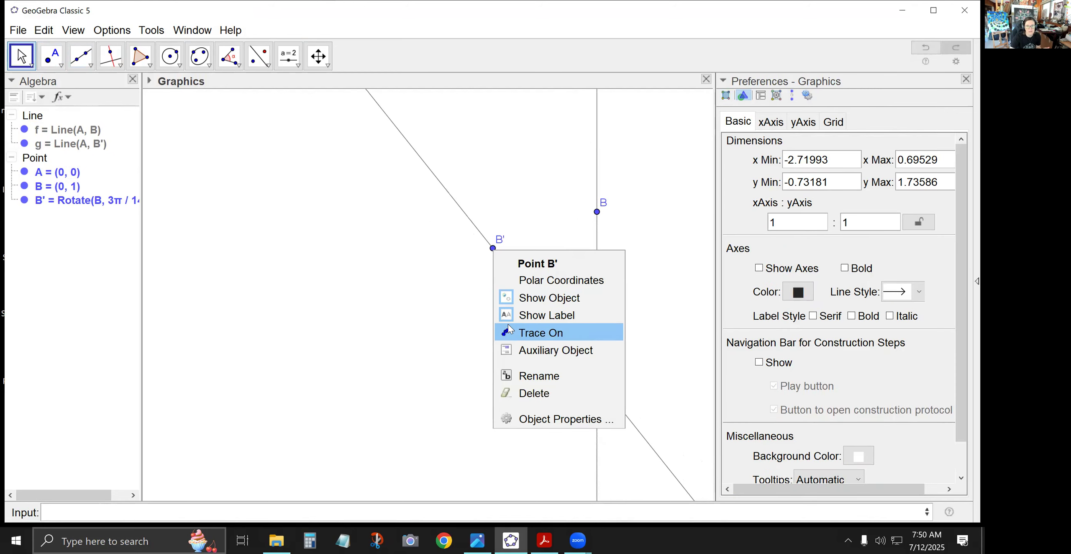
click(521, 297)
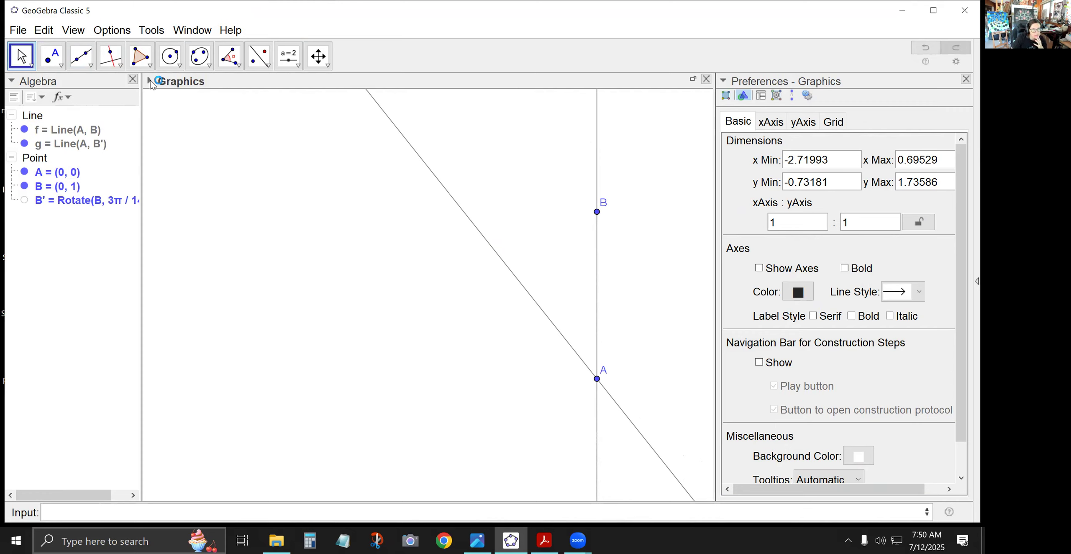
Step: Construct the perpendicular to line AB through point B
click(110, 56)
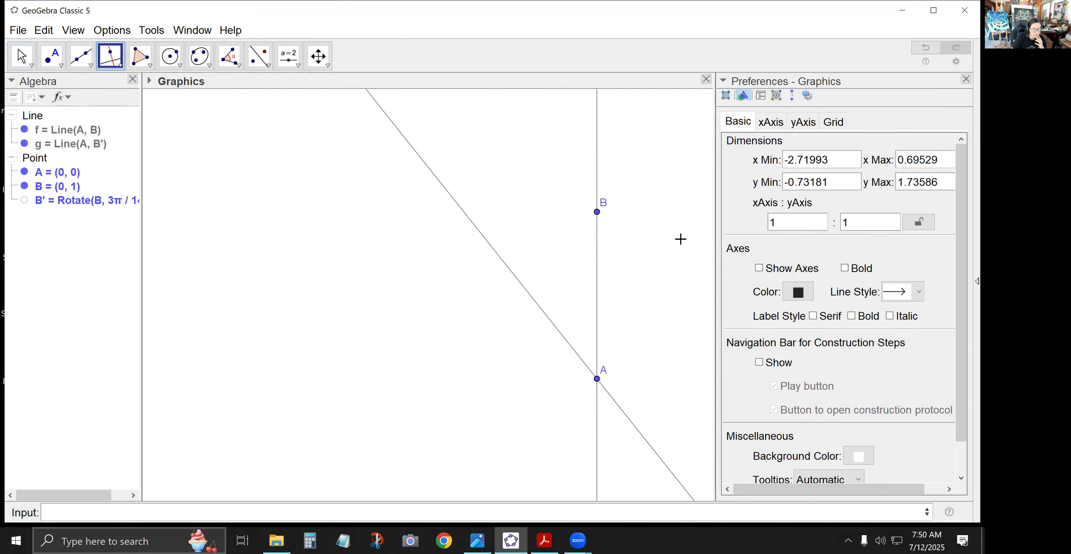
click(598, 214)
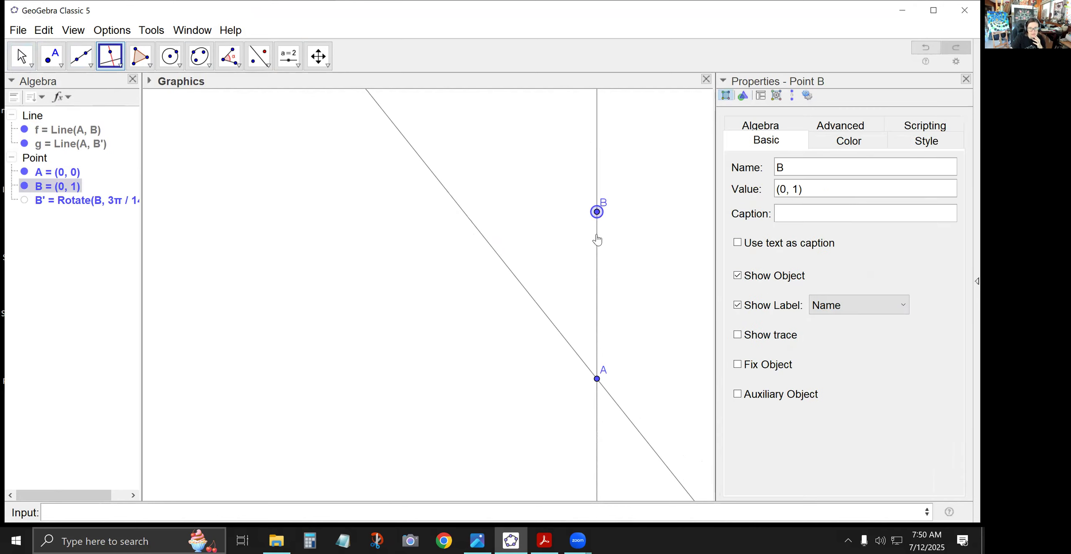
click(597, 240)
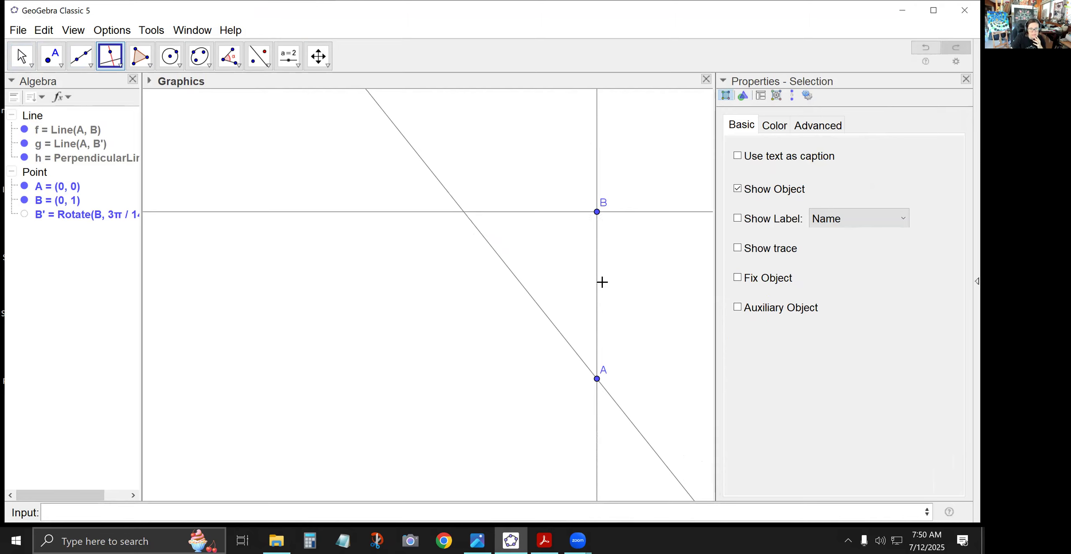
Step: Mark the intersection of the slanted line through A with the perpendicular through B
click(59, 67)
click(96, 179)
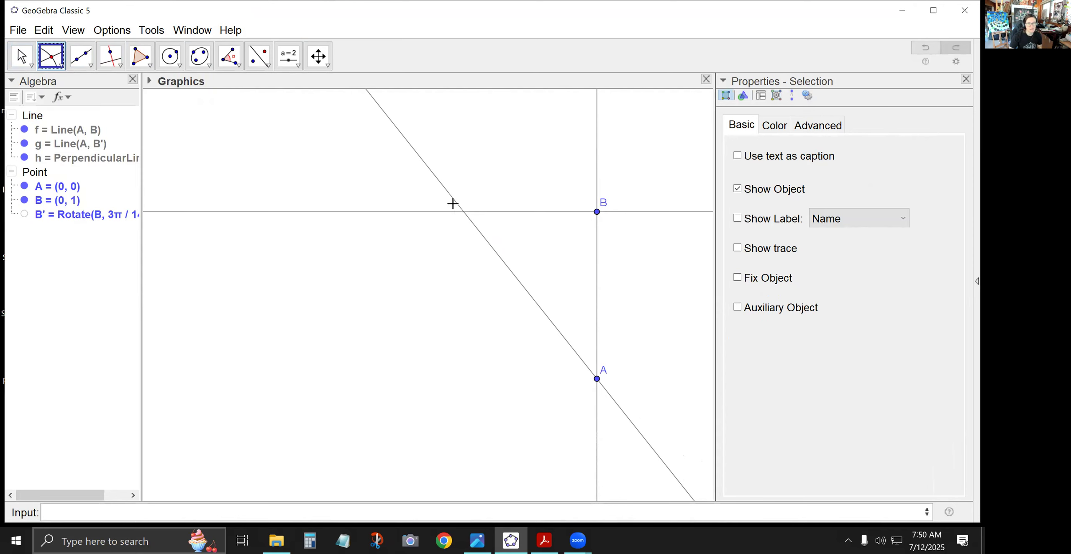
click(463, 211)
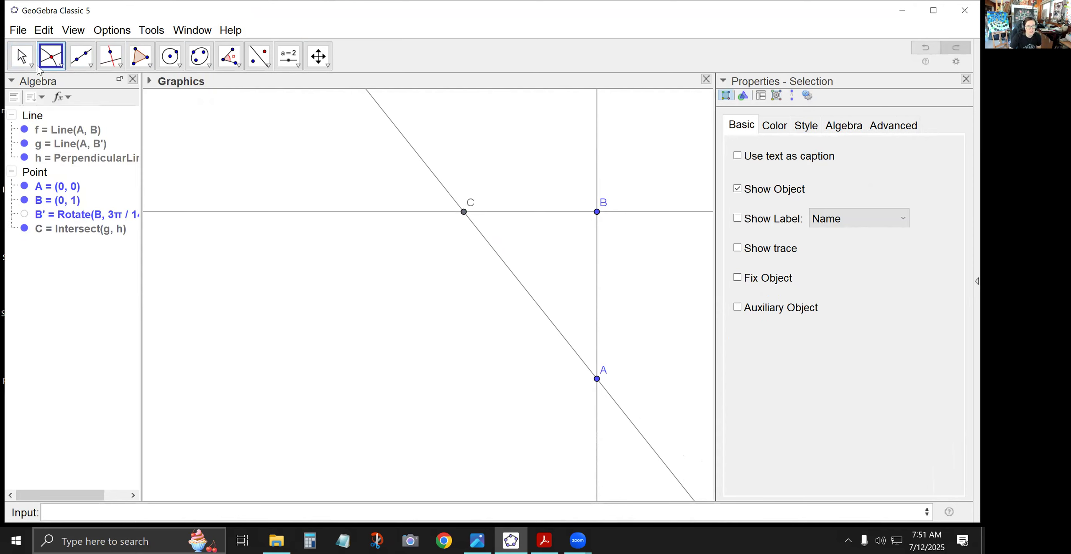
Step: Rename the new intersection point to G
click(29, 58)
right_click(463, 211)
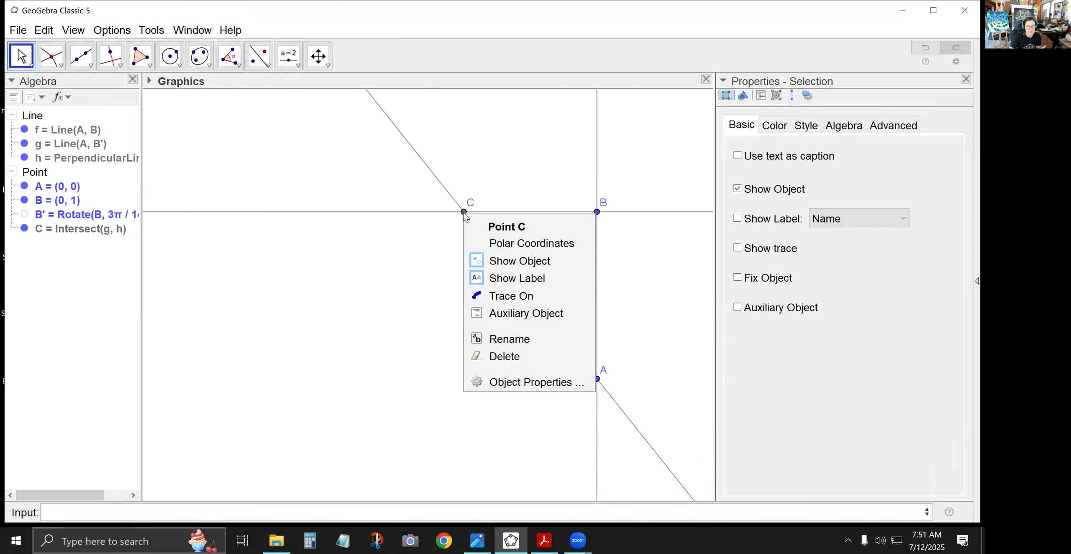
click(508, 339)
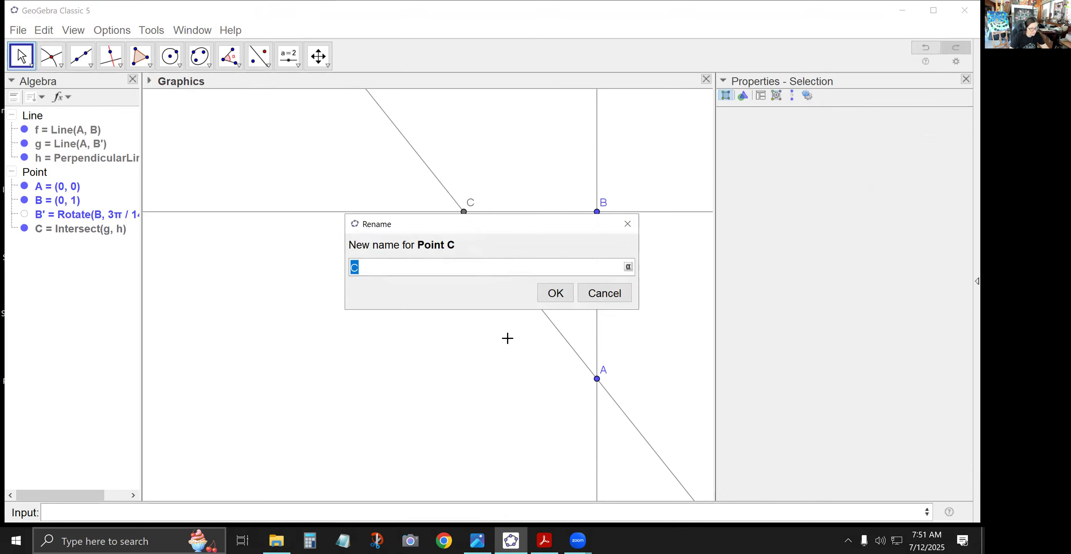
text(G)
click(555, 293)
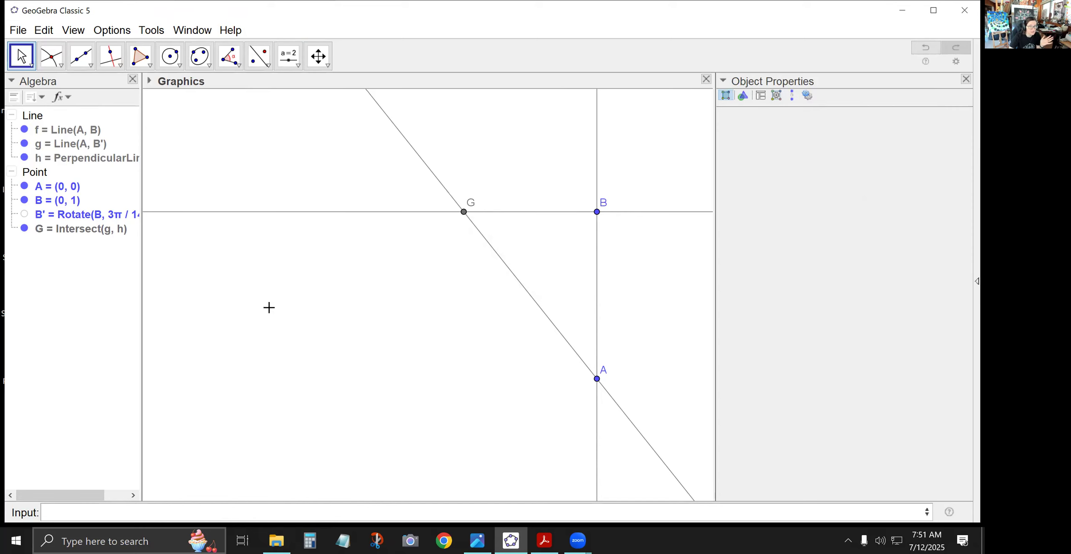
Step: Construct the midpoint of points A and G and rename it D
click(61, 65)
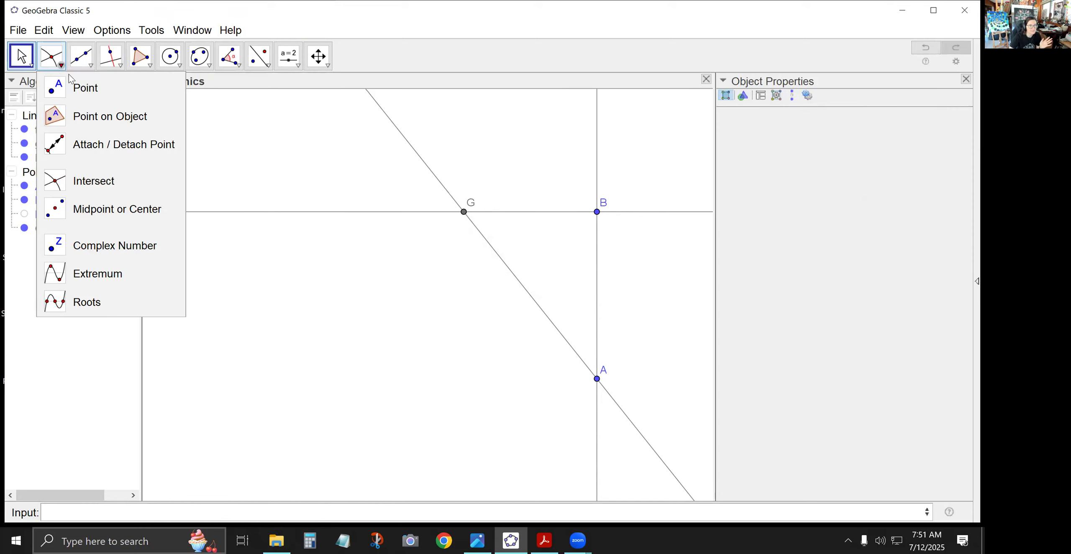
click(105, 209)
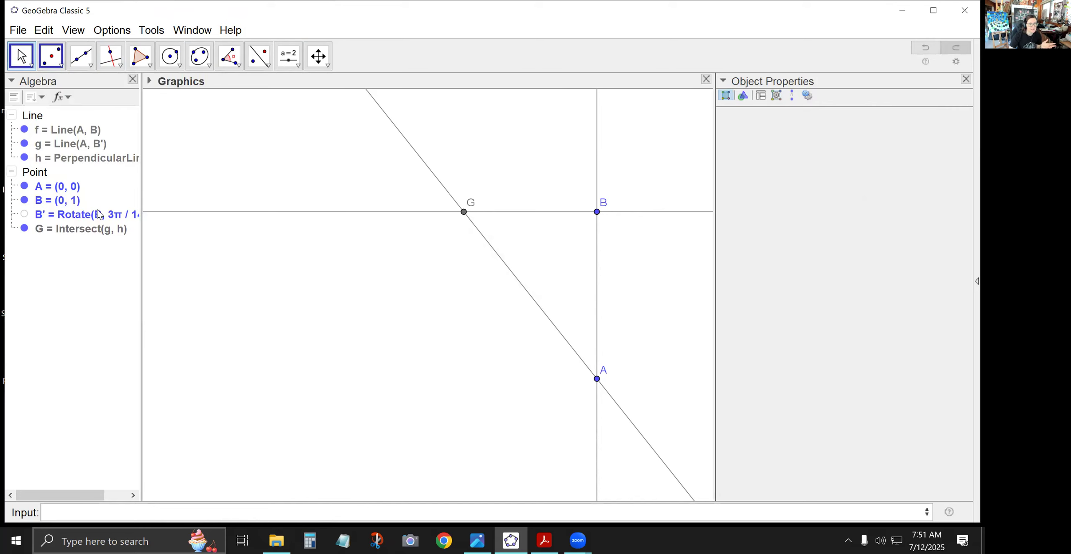
click(596, 379)
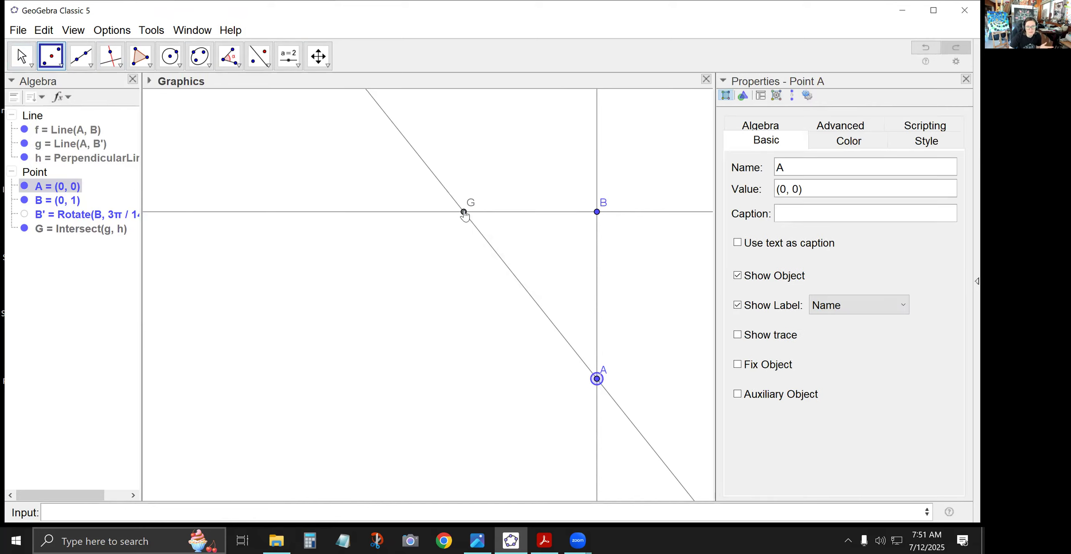
click(463, 211)
click(29, 62)
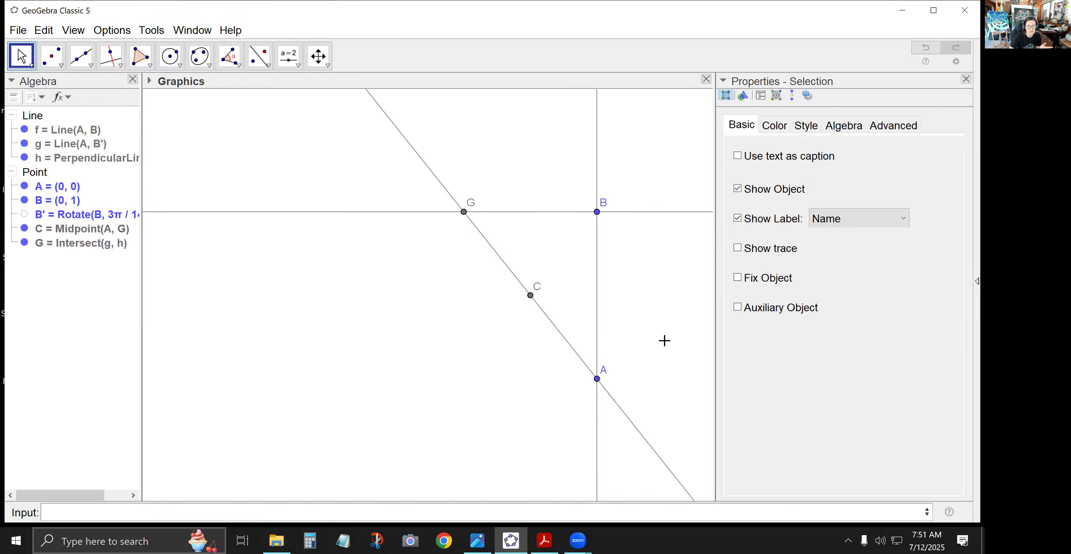
right_click(530, 295)
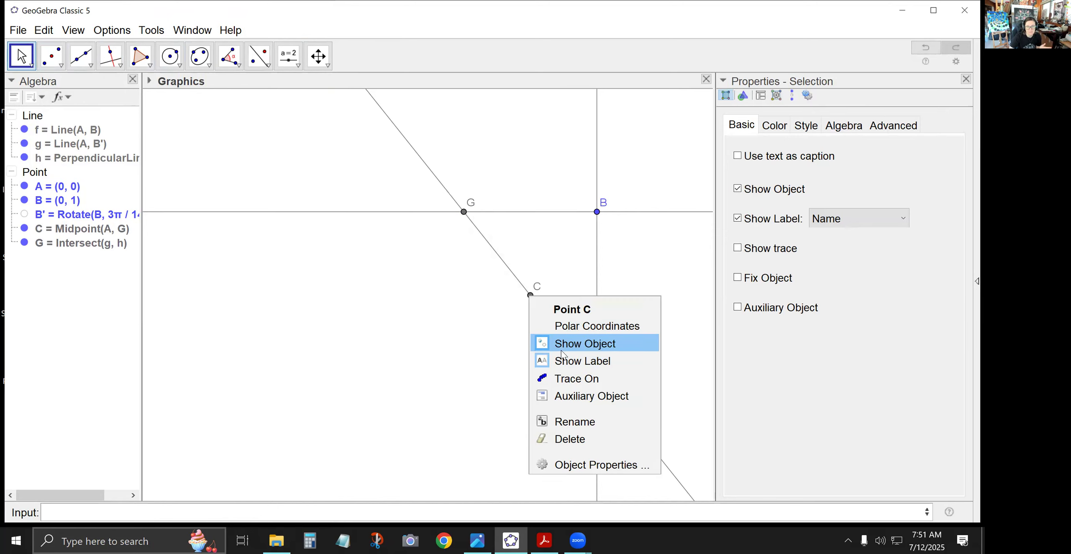
click(574, 422)
text(D)
click(556, 292)
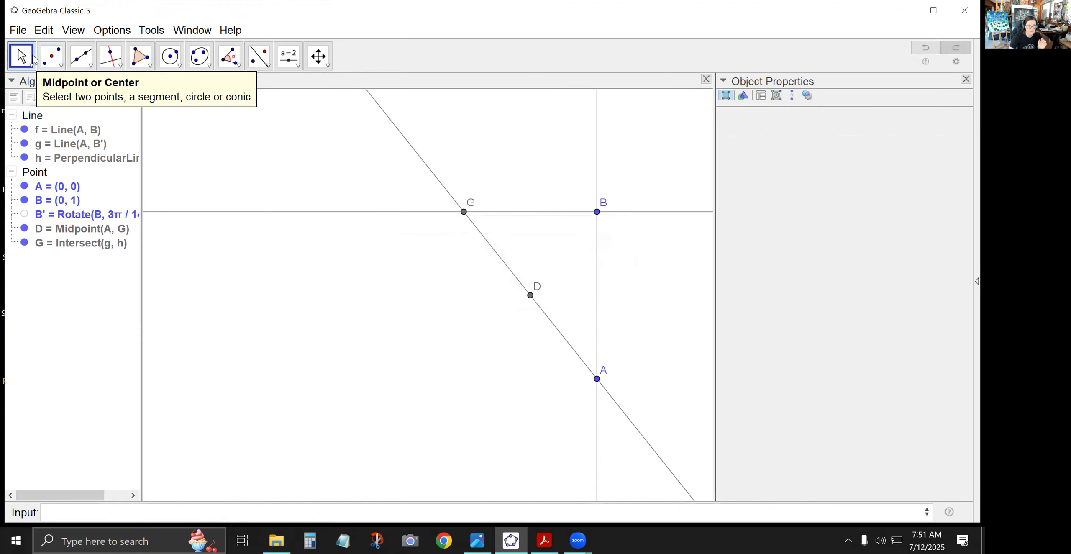
click(434, 269)
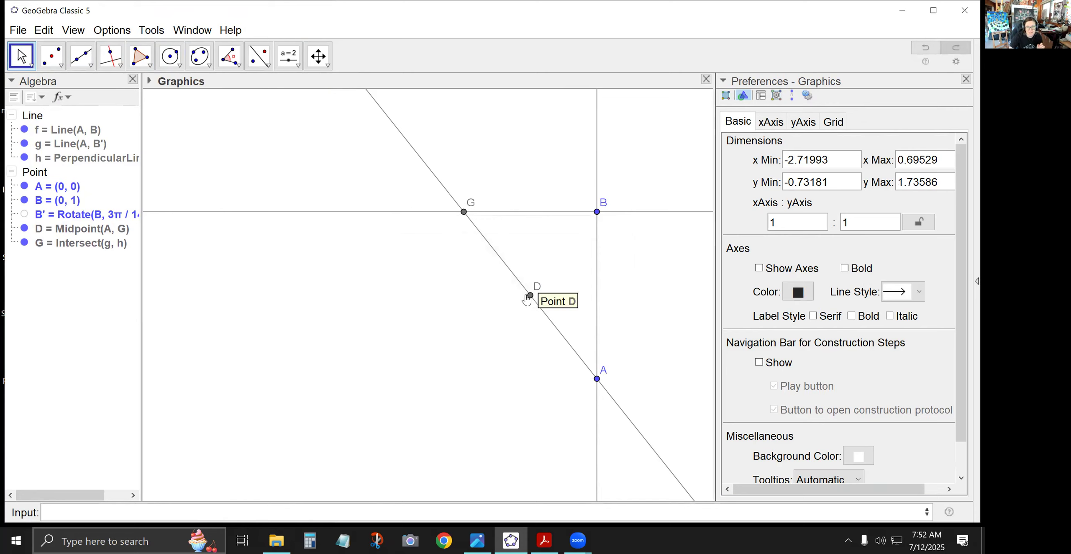
Step: Draw a circle centered at point B that passes through point D
click(173, 60)
click(597, 212)
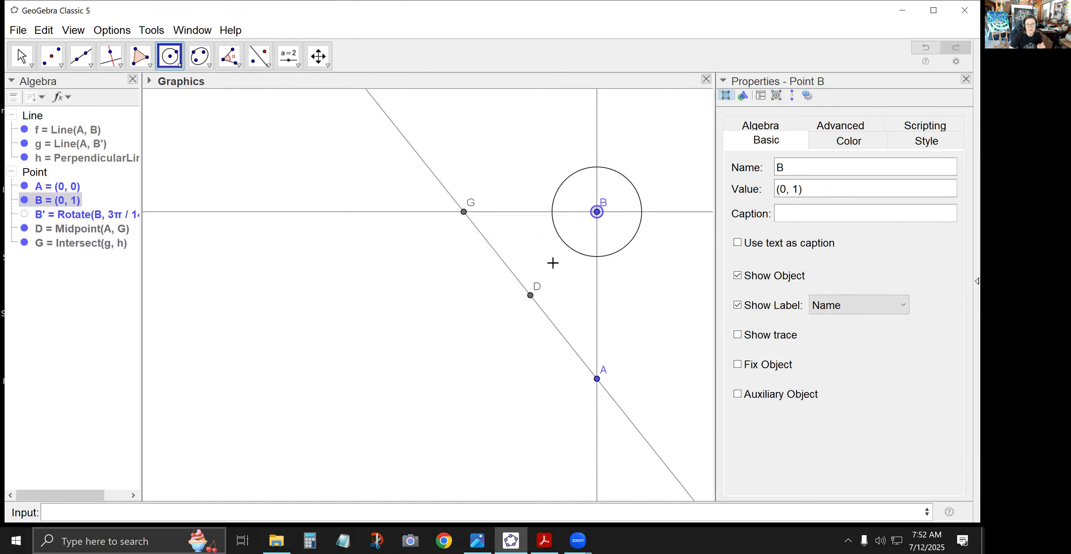
click(530, 295)
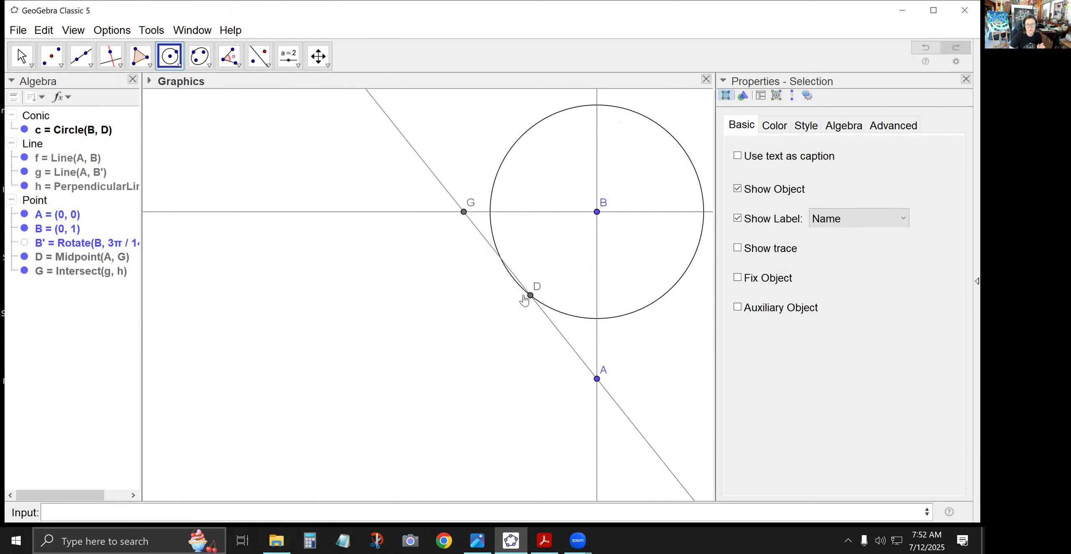
Step: Mark the circle's intersection with line BG on the side toward G and rename it E
click(60, 64)
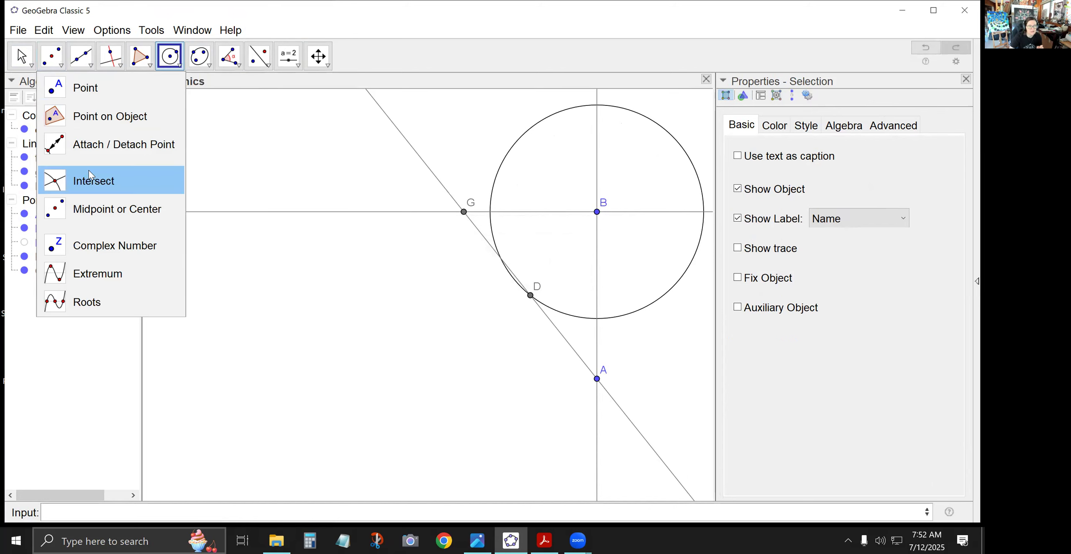
click(93, 181)
click(489, 212)
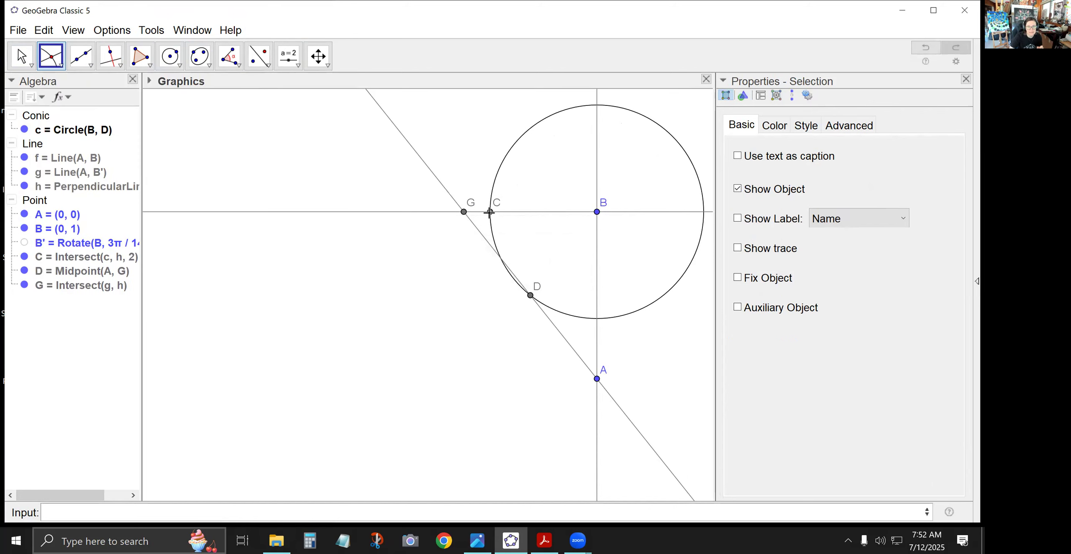
right_click(489, 212)
click(528, 334)
text(E)
click(550, 295)
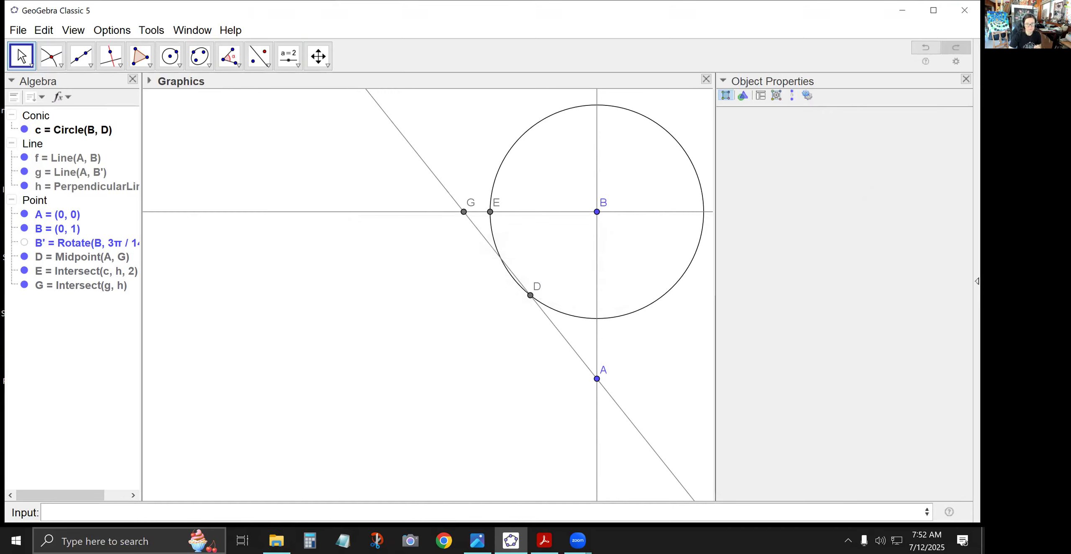
click(29, 50)
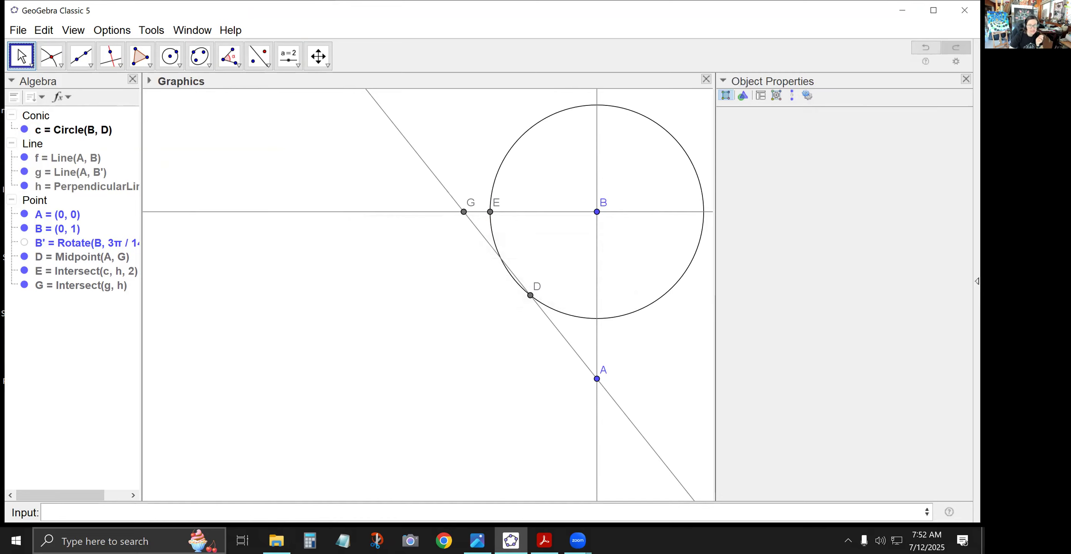
Step: Construct a line through point E parallel to line AG
click(112, 57)
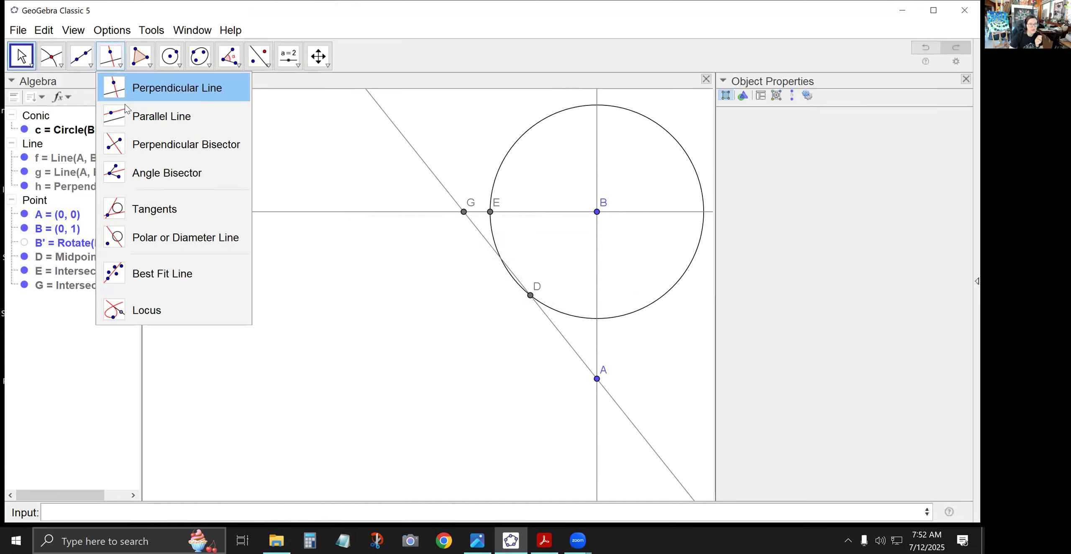
click(141, 125)
click(491, 211)
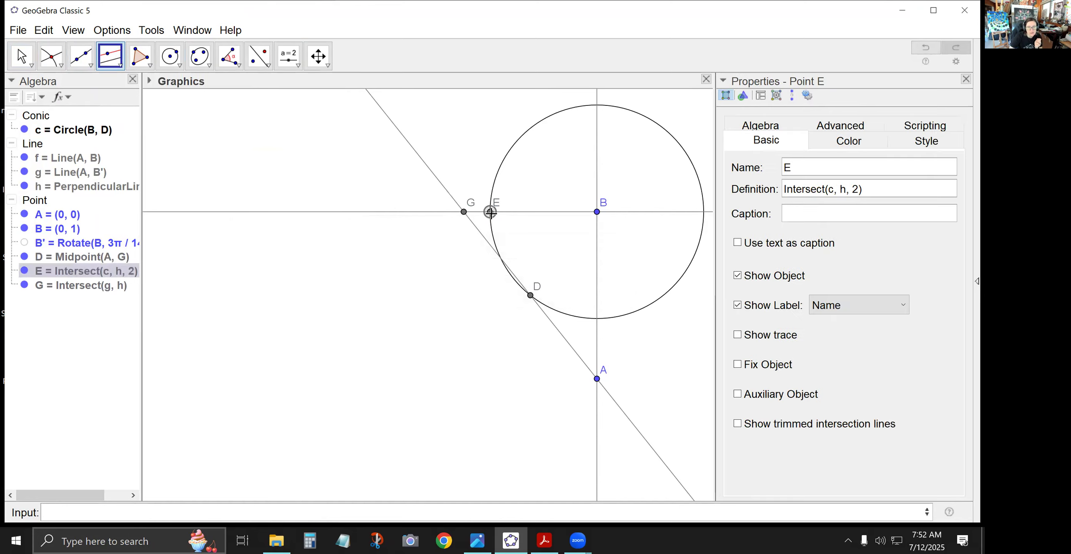
click(478, 232)
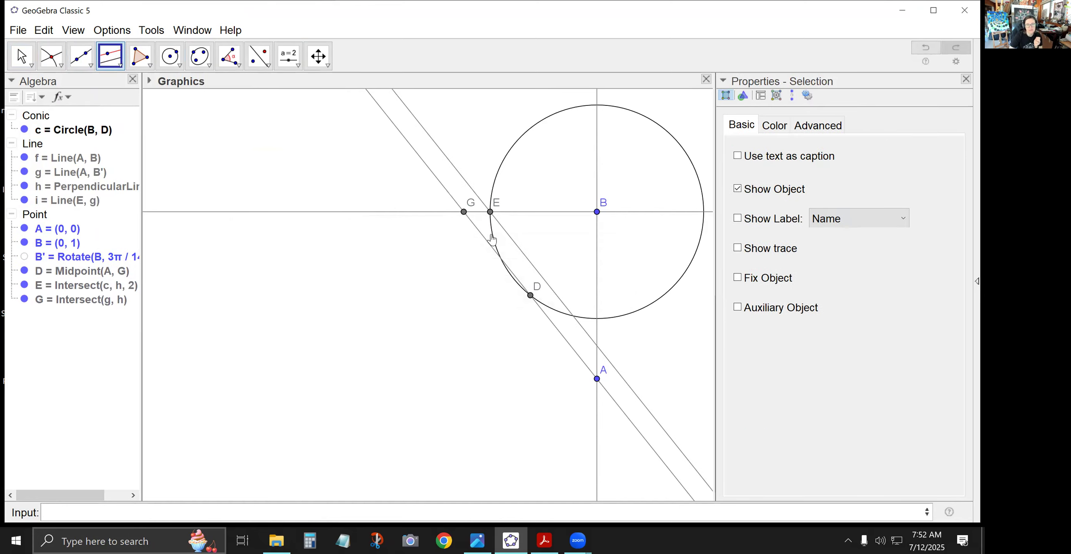
Step: Mark the intersection of the parallel through E with line AB and rename it Z
click(40, 57)
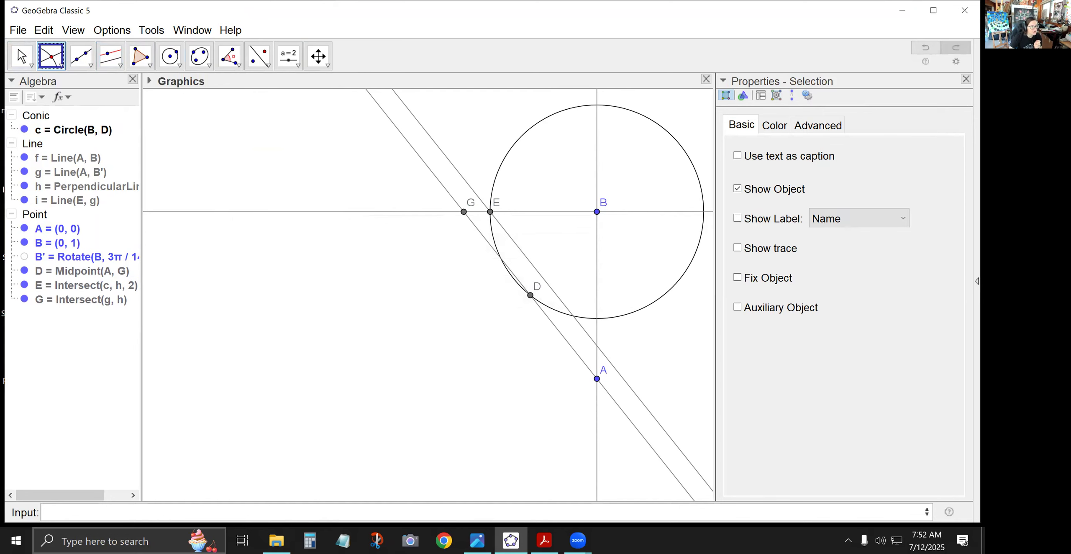
click(597, 345)
right_click(597, 345)
click(631, 465)
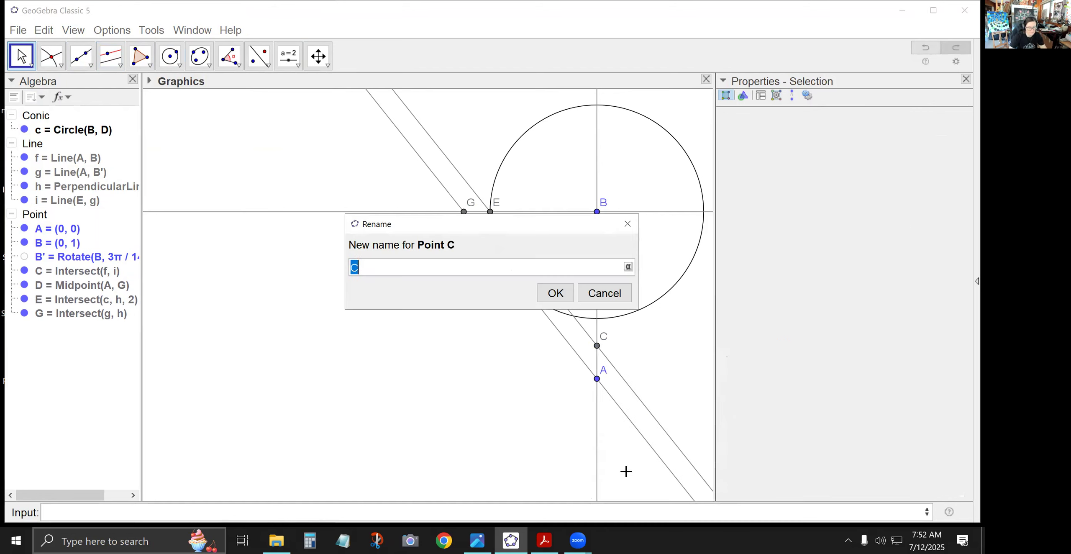
text(Z)
click(556, 293)
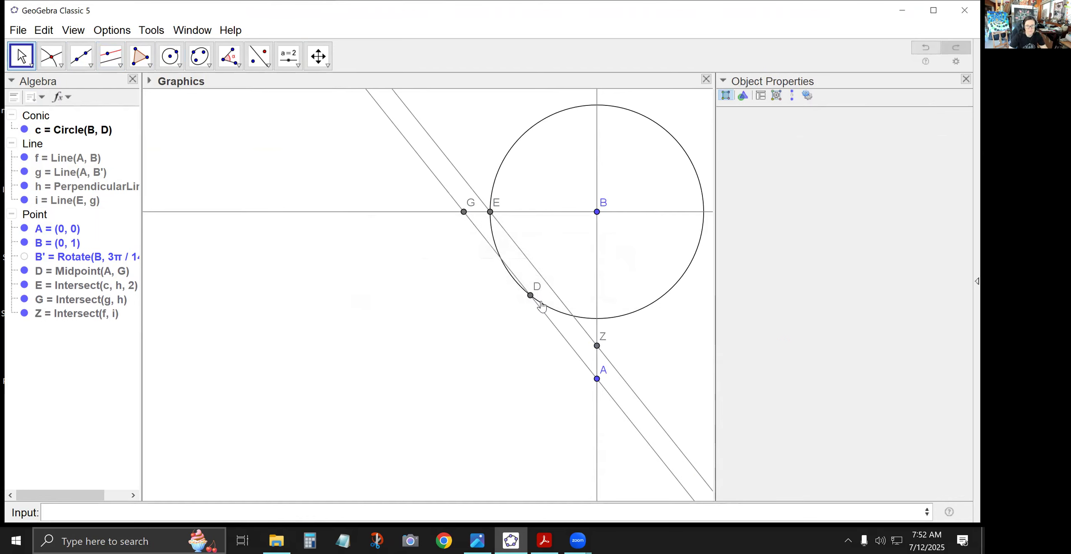
click(23, 55)
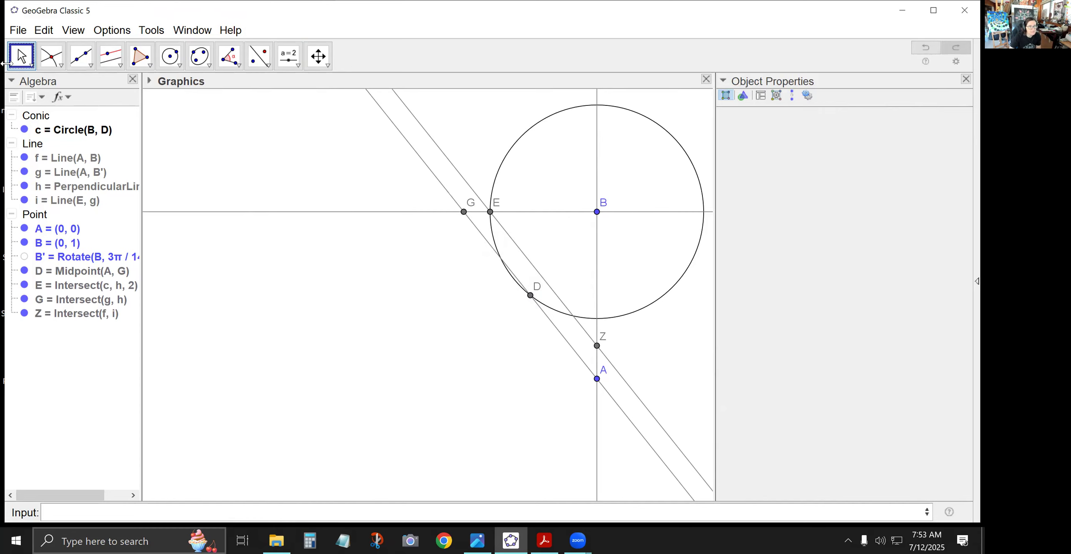
Step: Construct the midpoint of points Z and E and rename it T
click(59, 63)
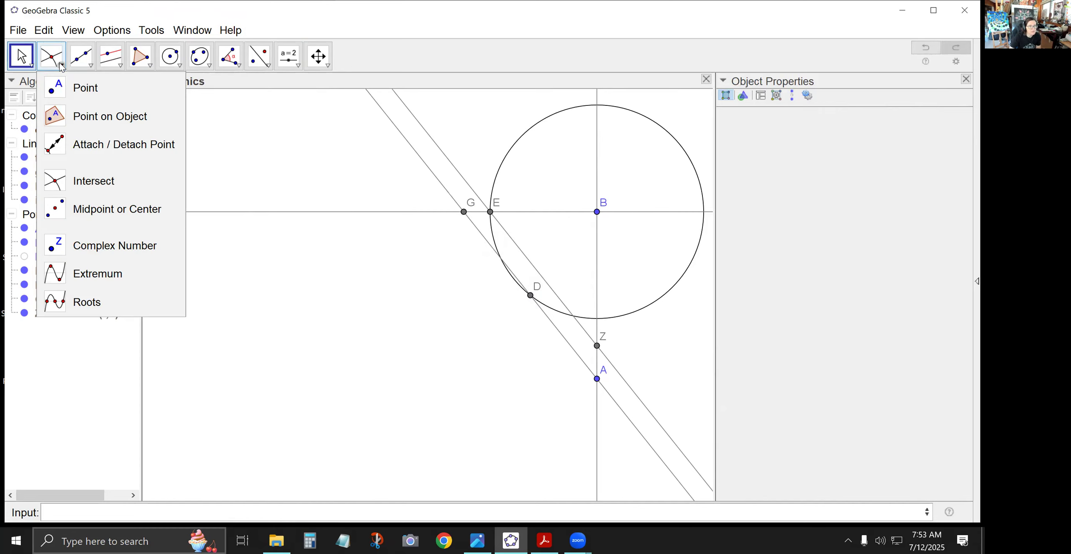
click(88, 213)
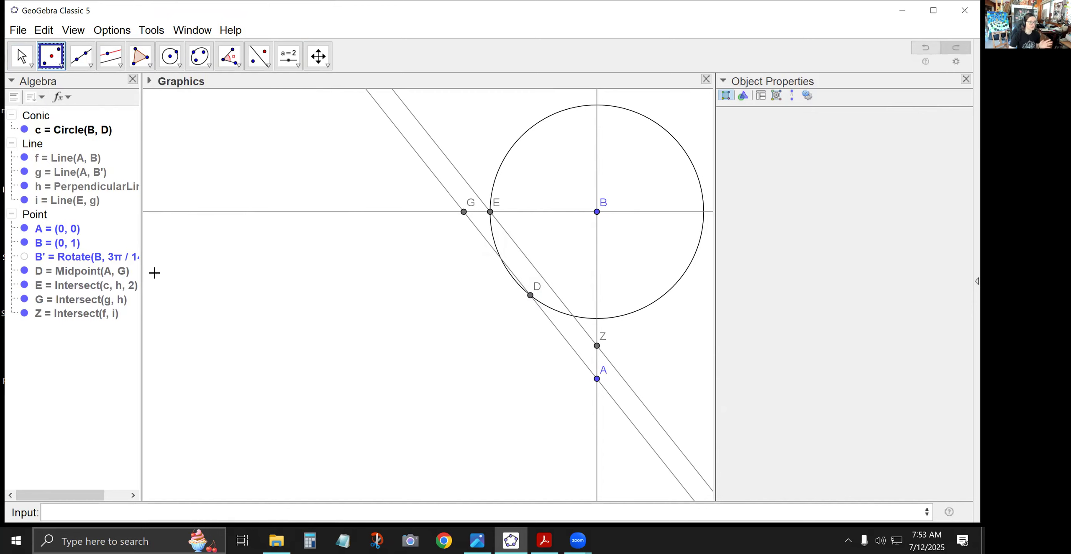
click(596, 346)
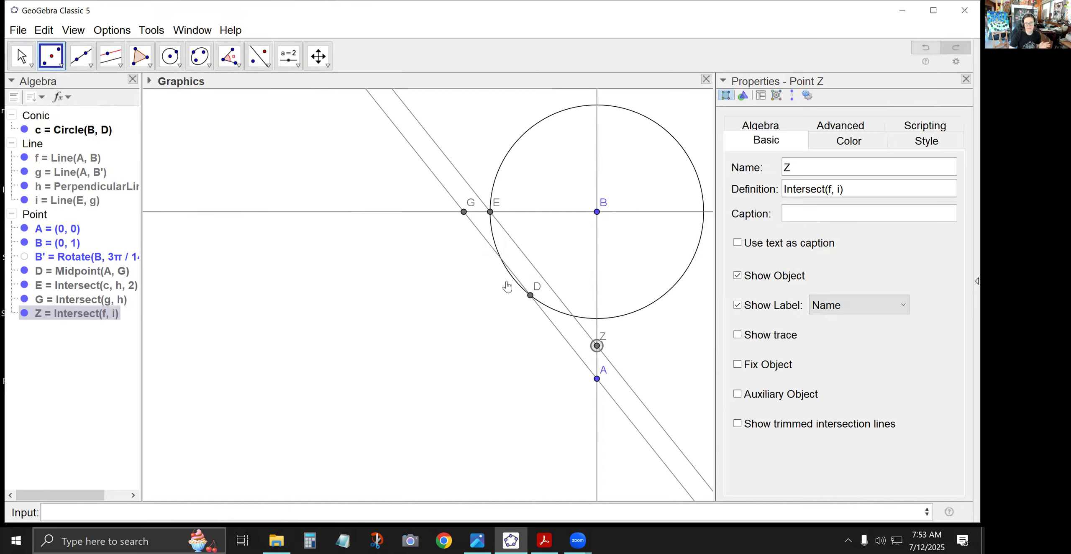
click(490, 212)
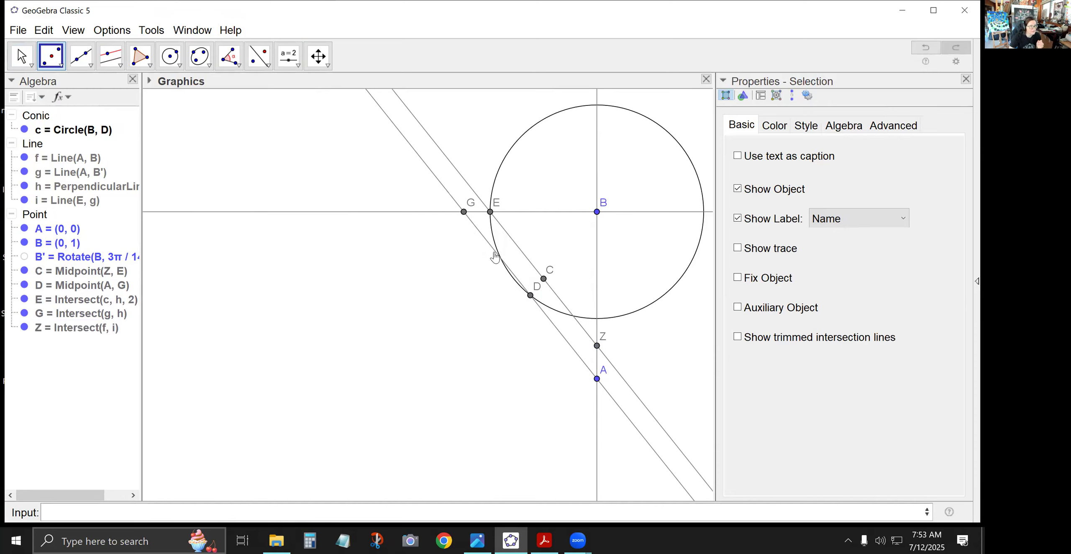
right_click(545, 278)
click(580, 404)
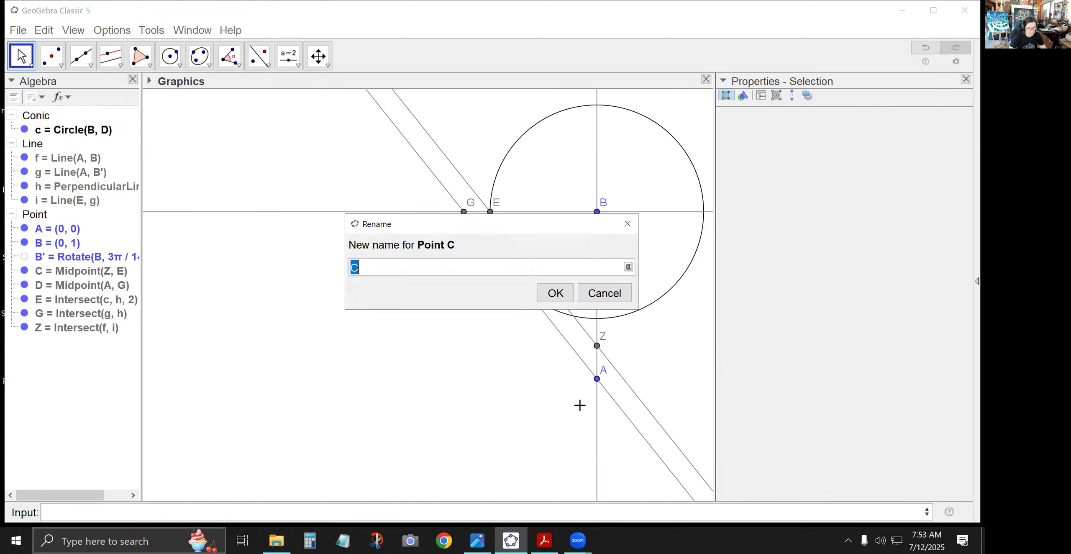
text(T)
click(547, 297)
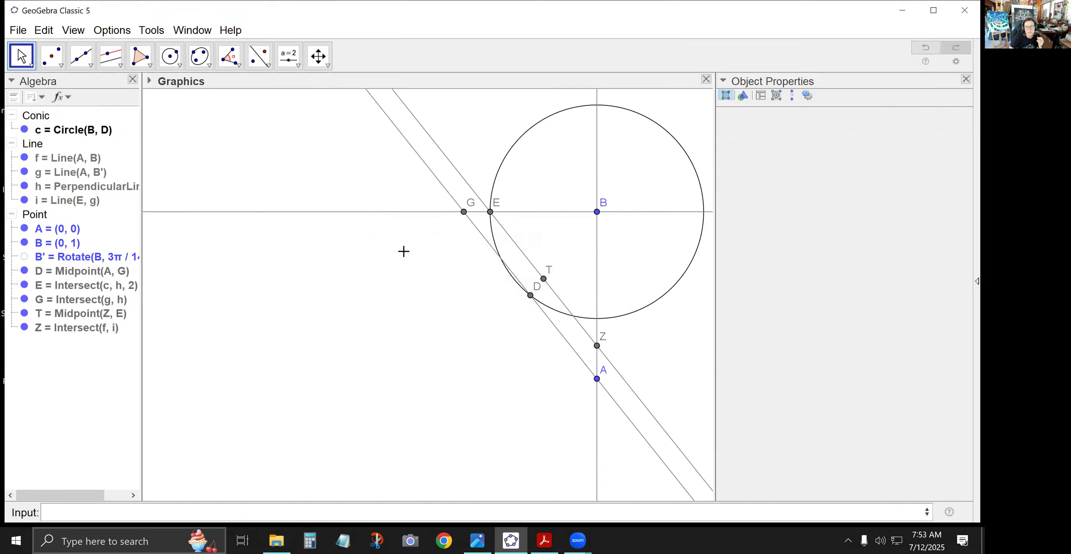
Step: Construct a line through point T parallel to the horizontal line BG
click(115, 57)
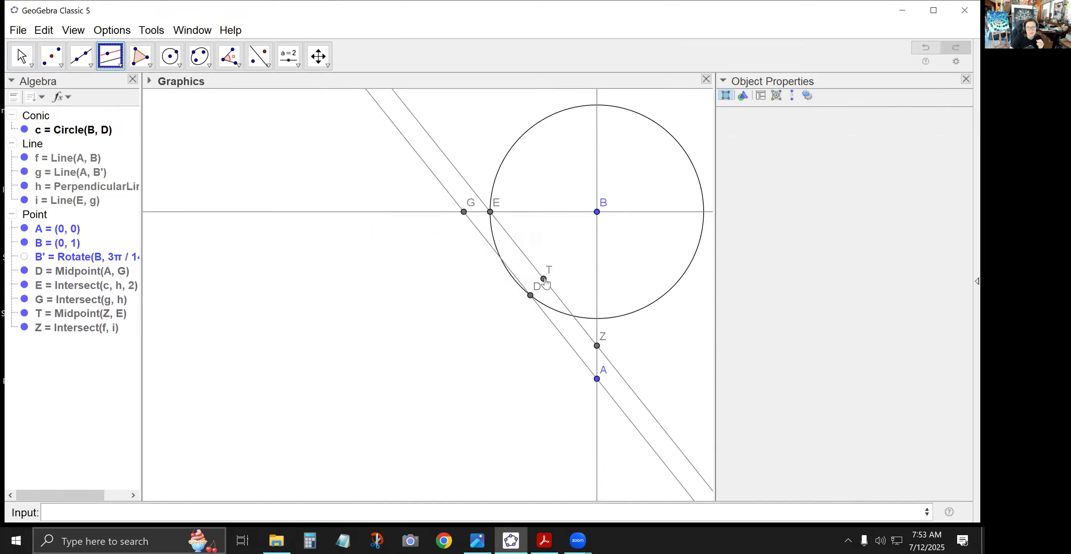
click(544, 279)
click(531, 212)
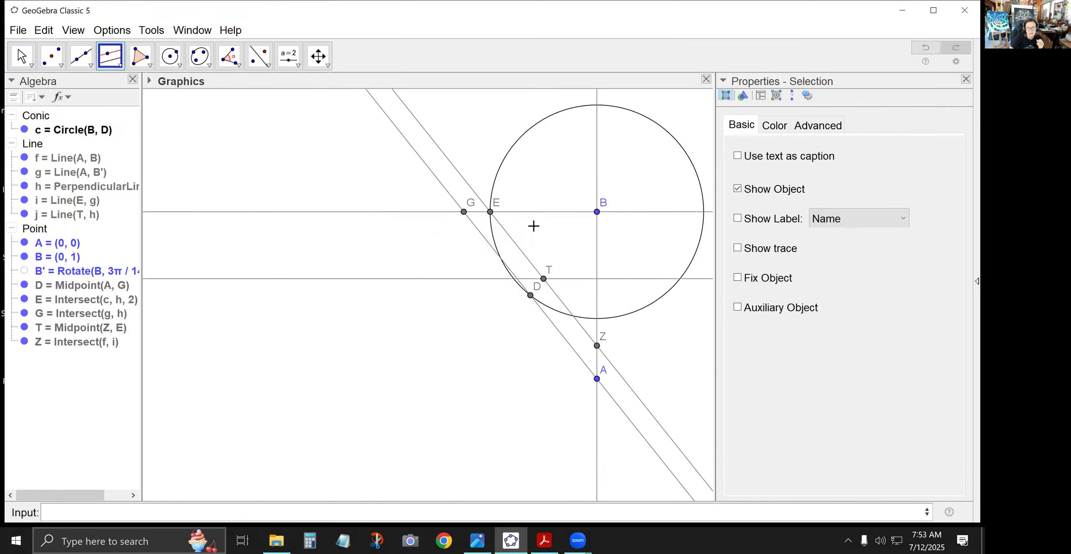
Step: Construct the midpoint of points T and E and rename it H
click(60, 64)
click(90, 182)
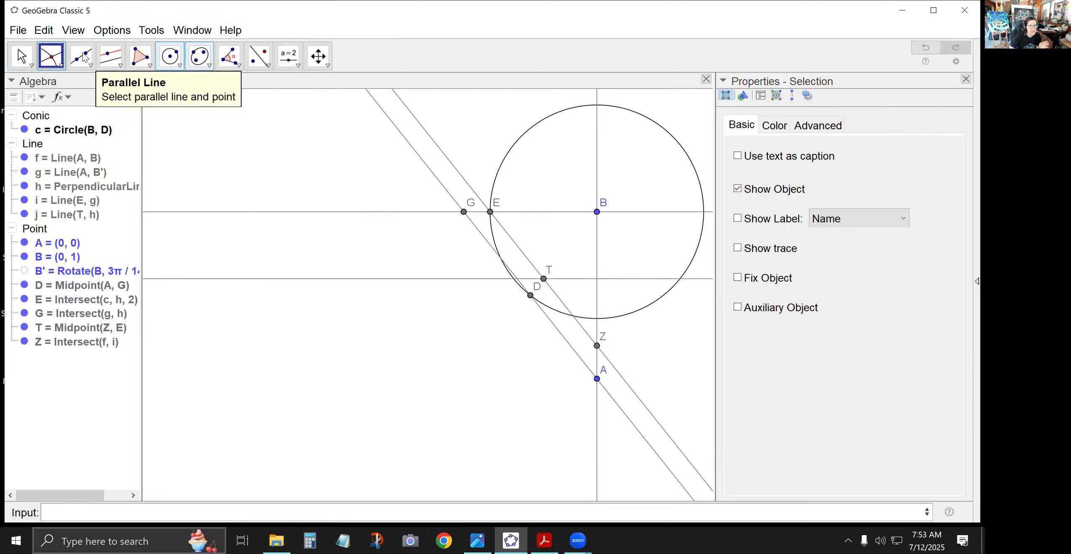
click(62, 65)
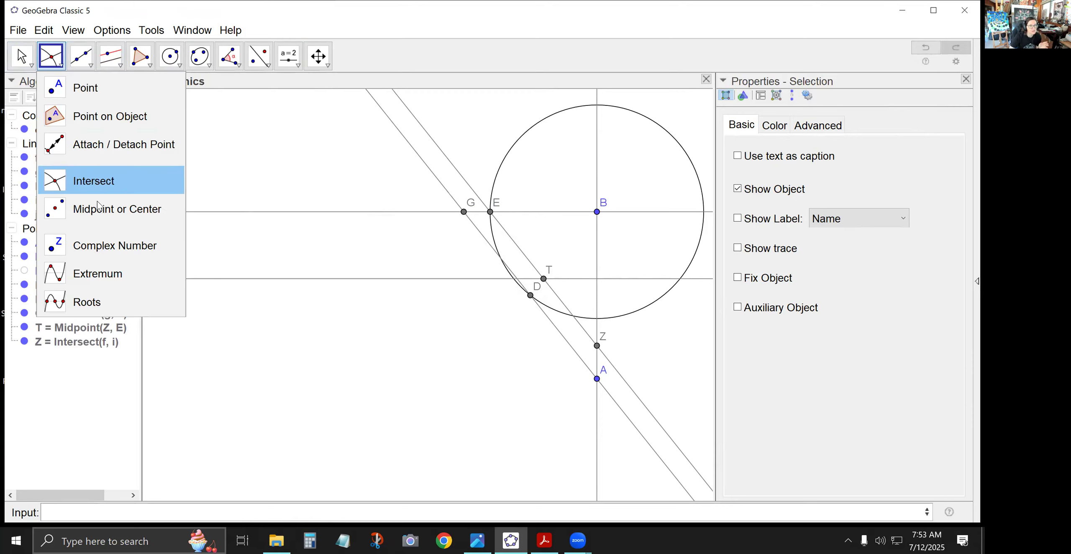
click(97, 209)
click(544, 279)
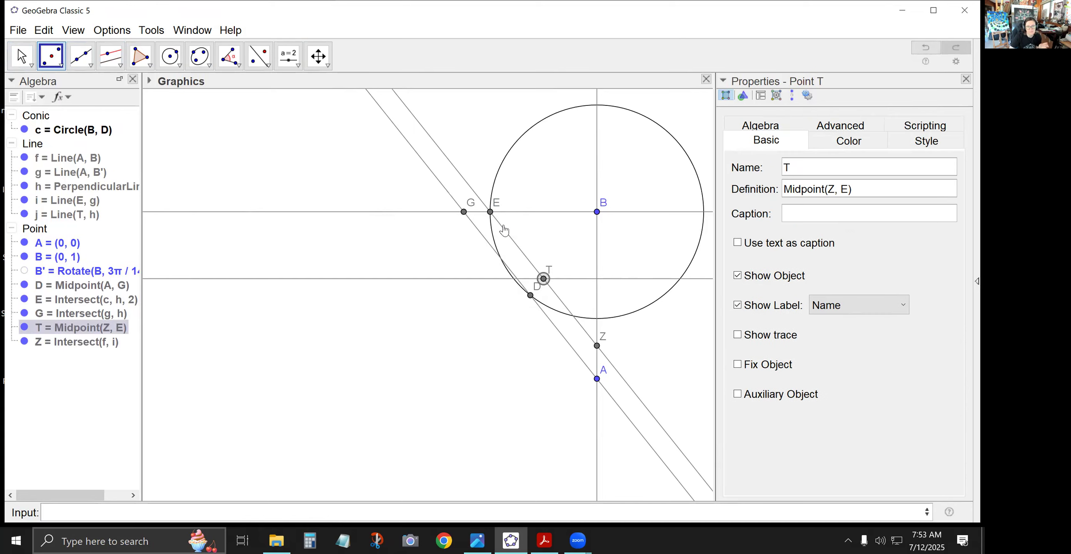
click(491, 212)
right_click(519, 250)
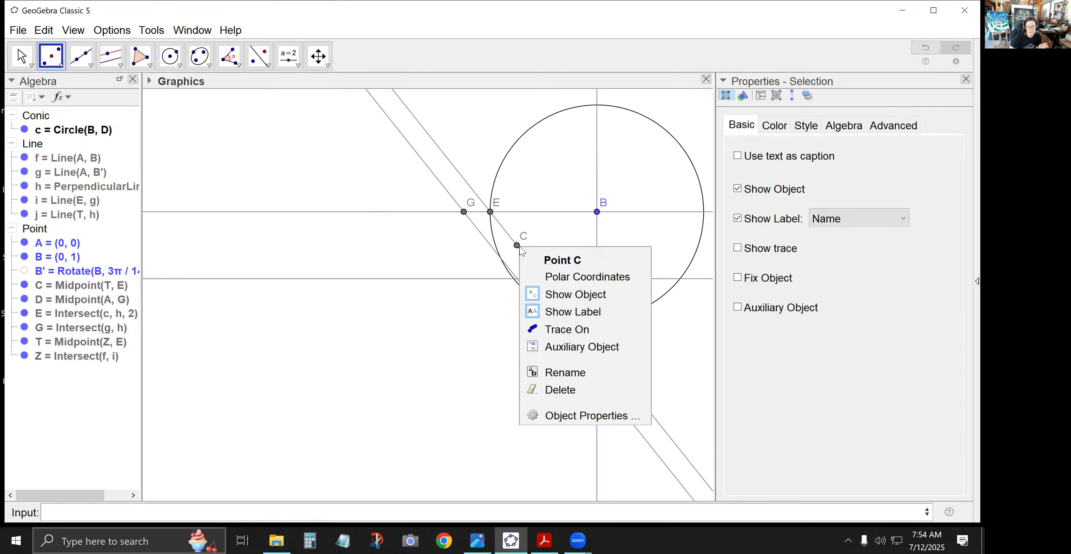
click(581, 369)
text(H)
click(555, 293)
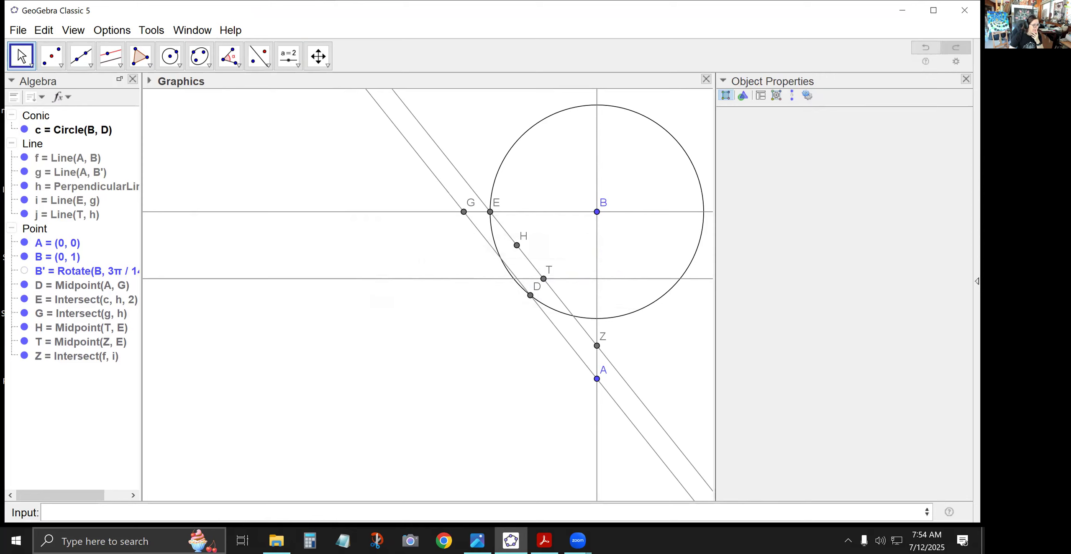
Step: Construct a circle centred at point T passing through point H
click(170, 56)
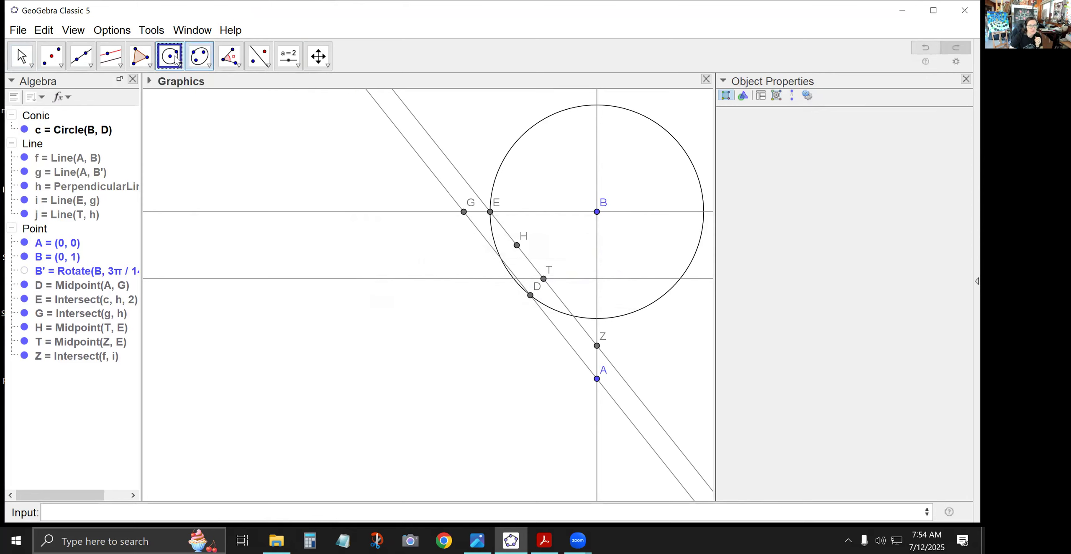
click(543, 278)
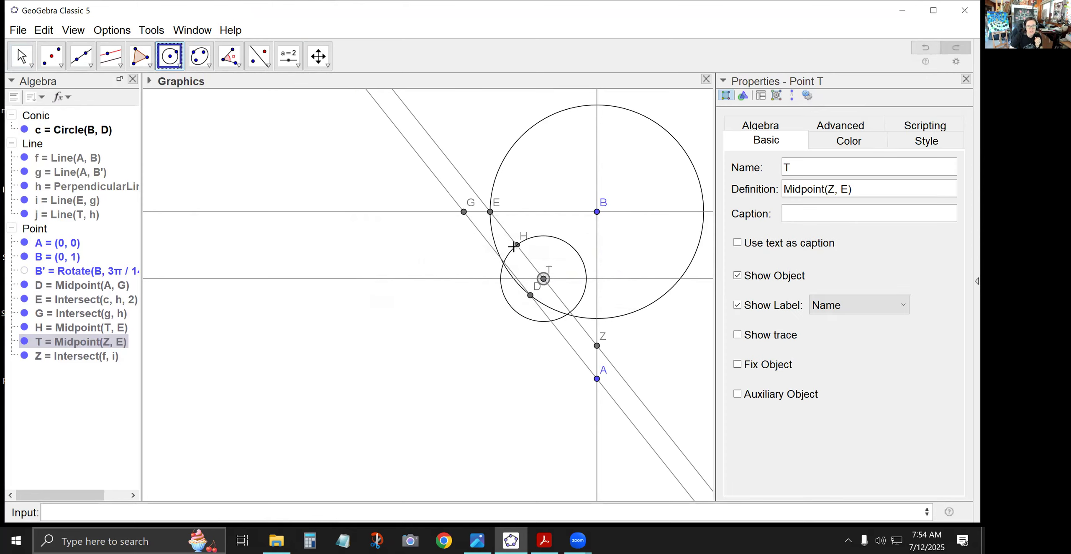
click(517, 245)
Step: Mark where the circle around T meets the horizontal line through T, on the side nearer line AB, and rename the point I
click(52, 56)
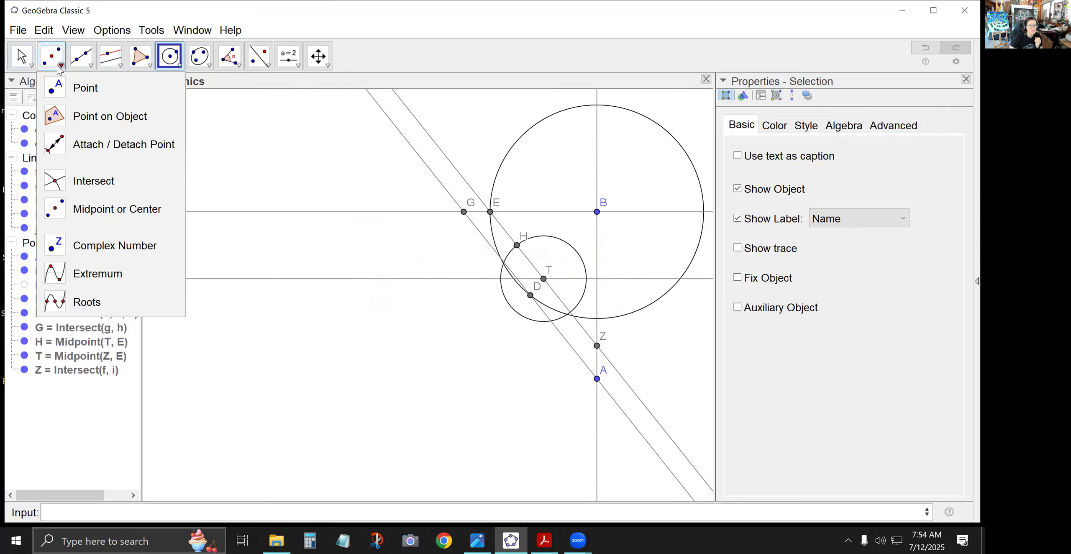
click(86, 179)
click(587, 279)
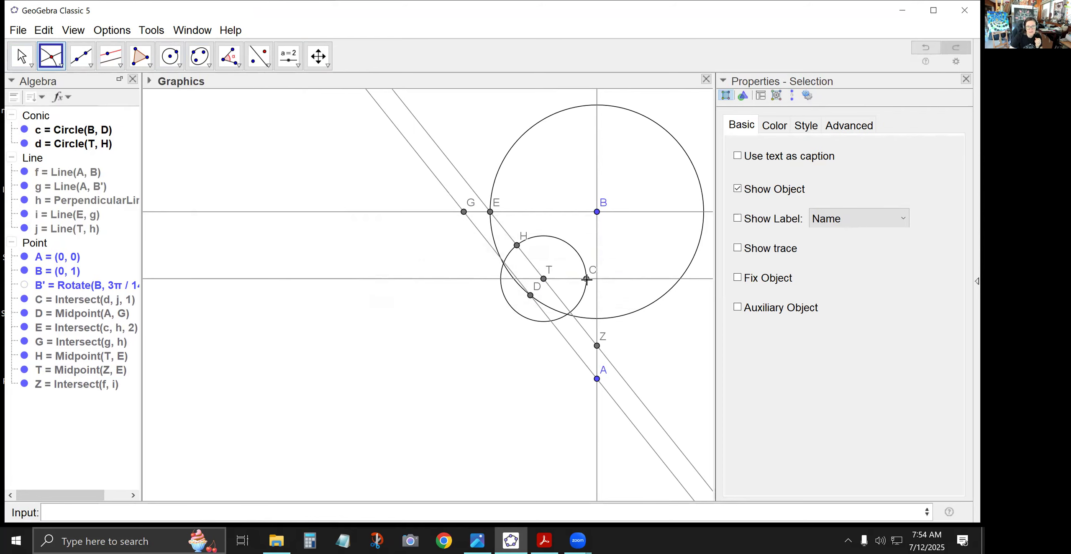
right_click(586, 279)
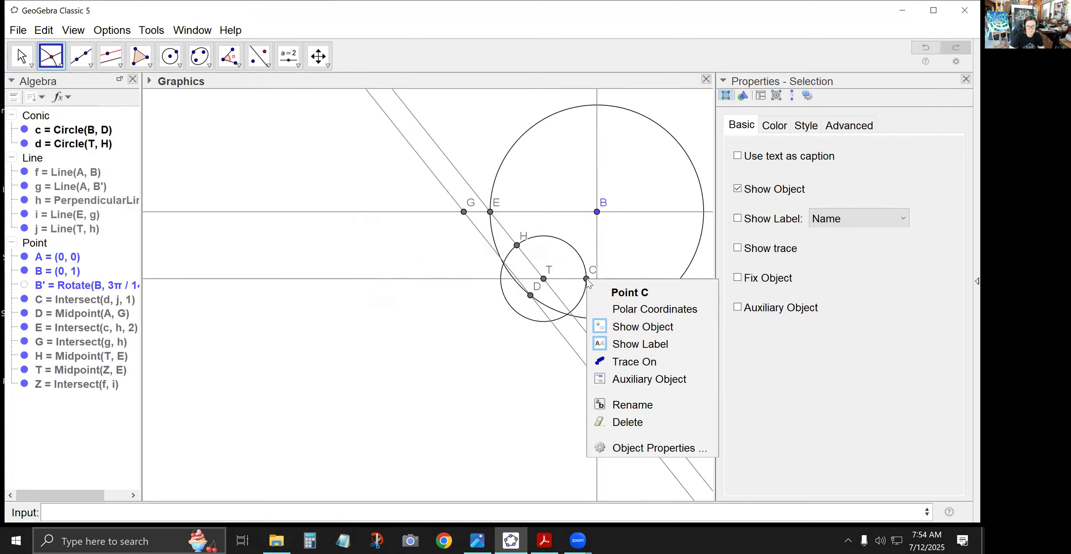
click(620, 397)
key(BackSpace)
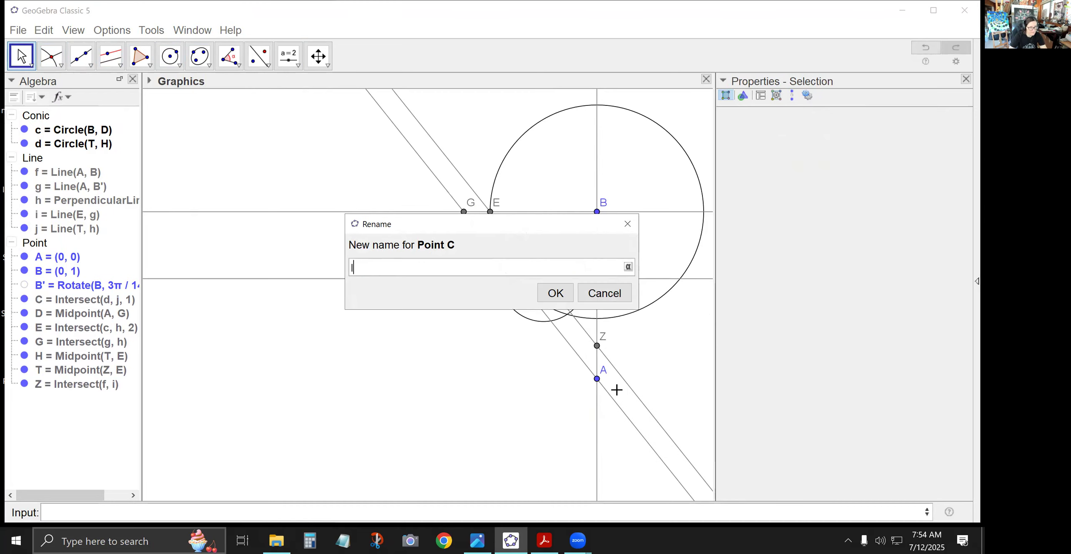
text(I)
click(549, 298)
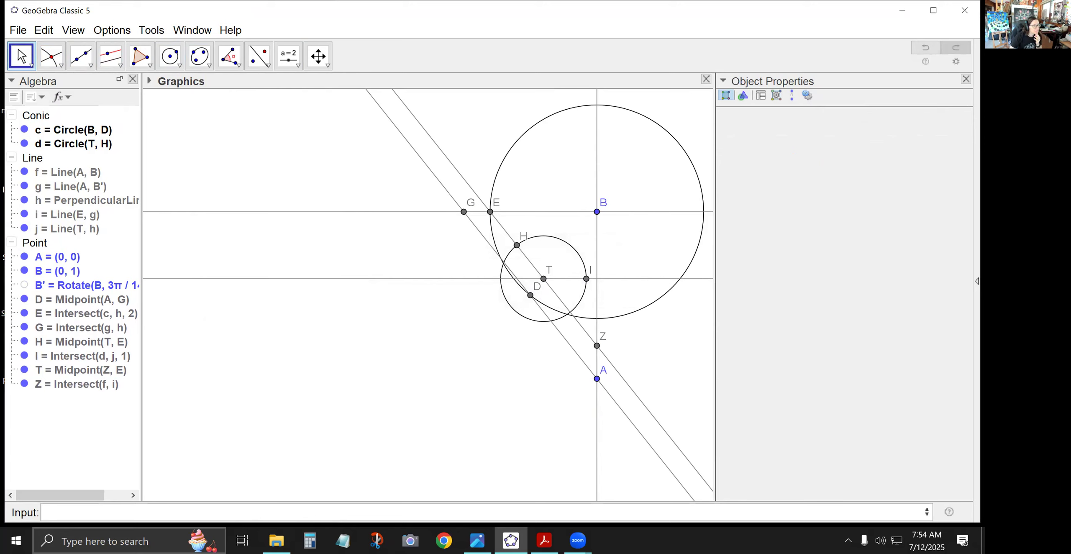
Step: Construct a line through points E and I
click(81, 57)
click(490, 212)
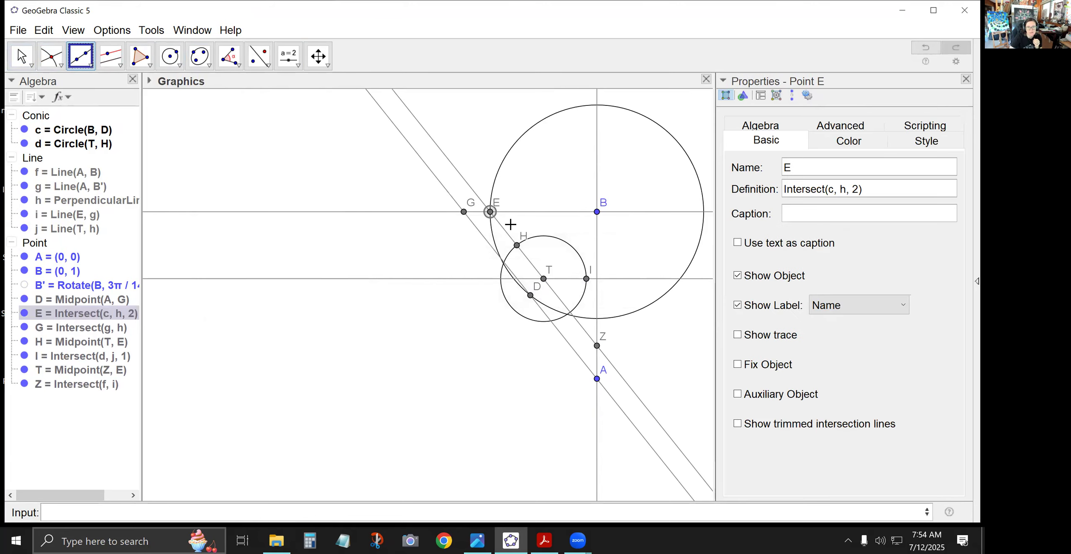
click(587, 280)
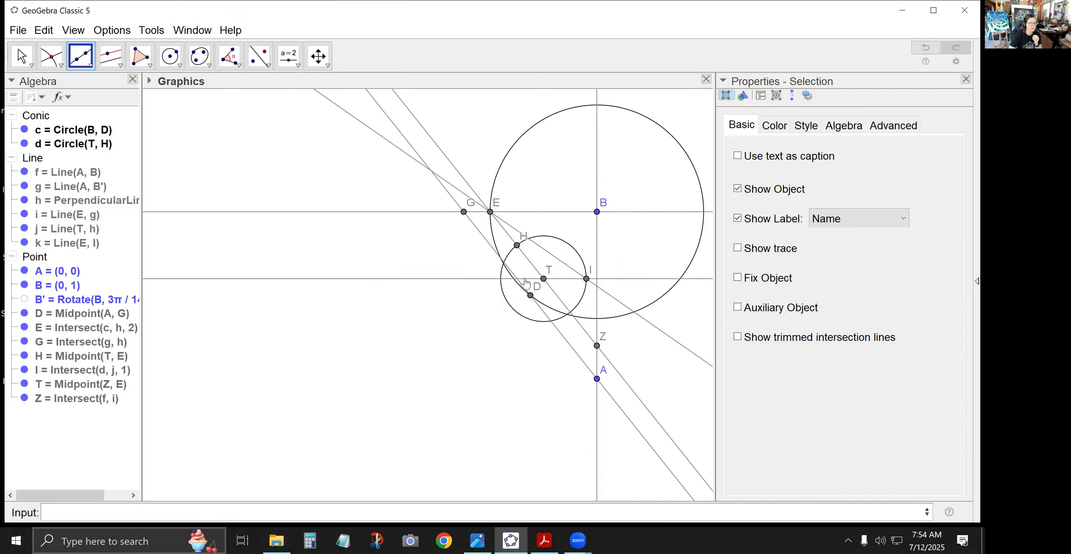
Step: Mark the intersection of line EI with vertical line AB and rename it K
scroll(471, 264, up, 4)
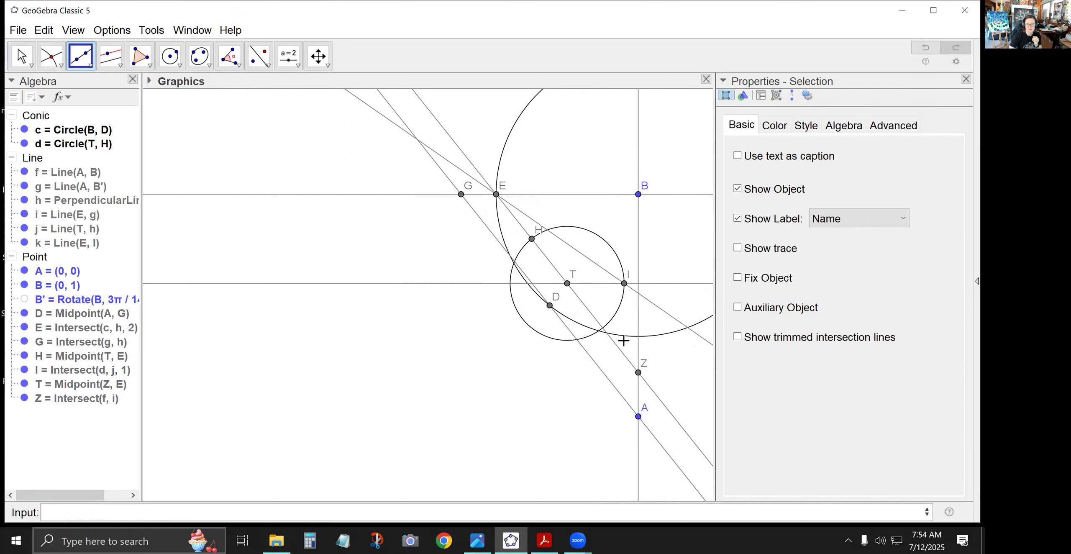
scroll(593, 341, up, 2)
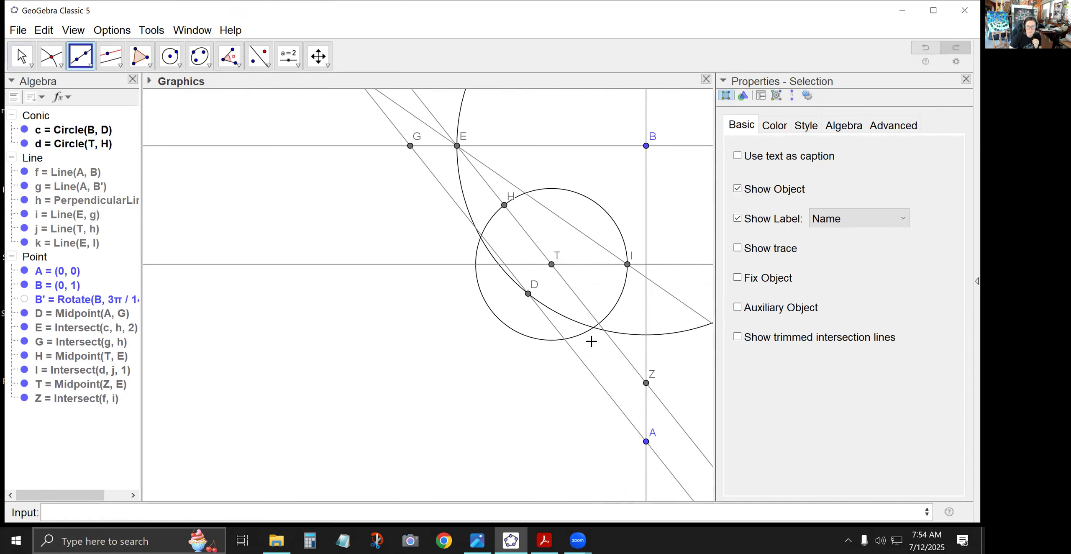
click(50, 56)
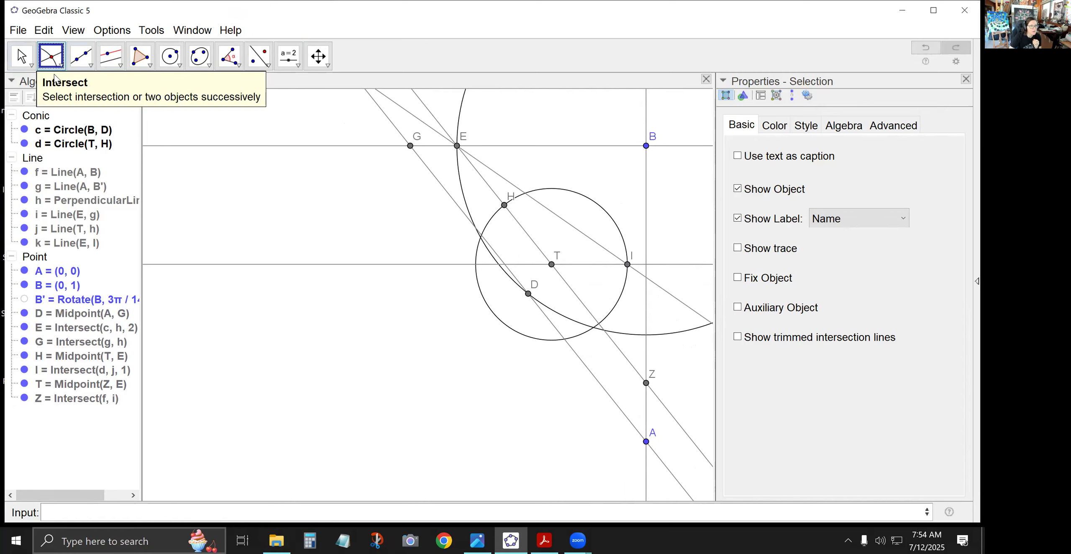
click(645, 277)
right_click(646, 277)
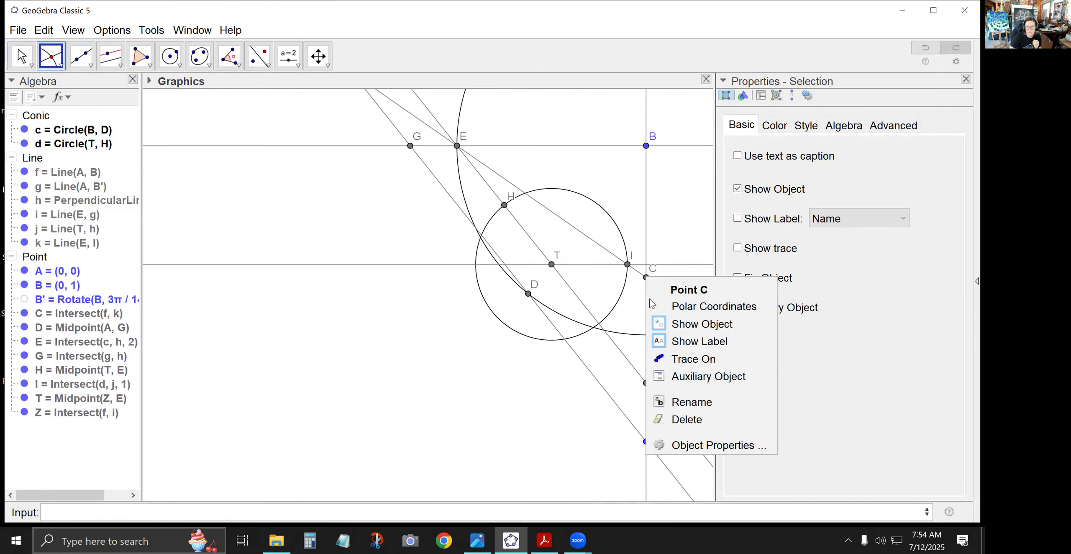
click(680, 403)
text(K)
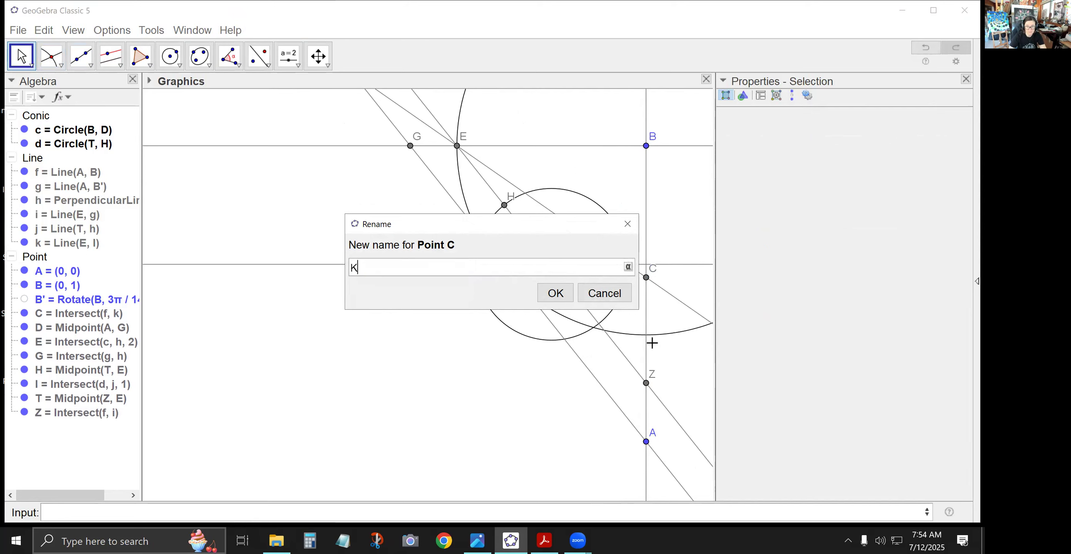
click(555, 293)
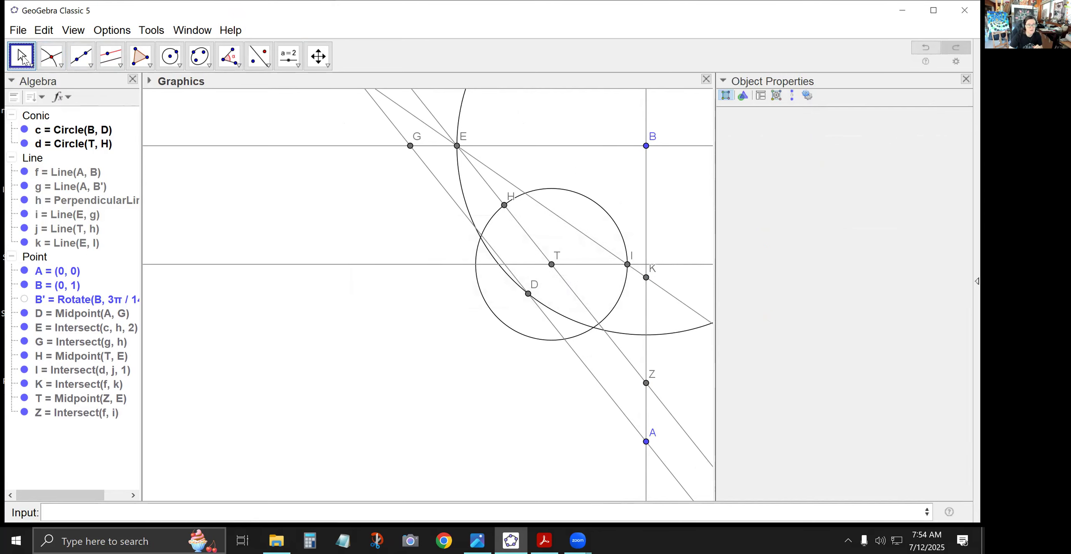
Step: Construct a line through point K parallel to the horizontal line BG
click(311, 300)
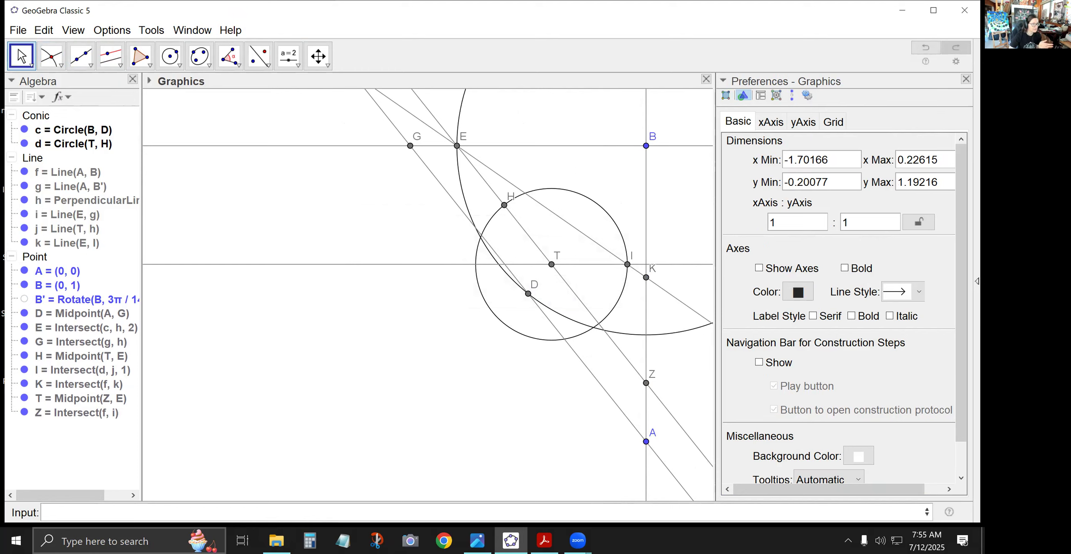
click(110, 56)
click(646, 277)
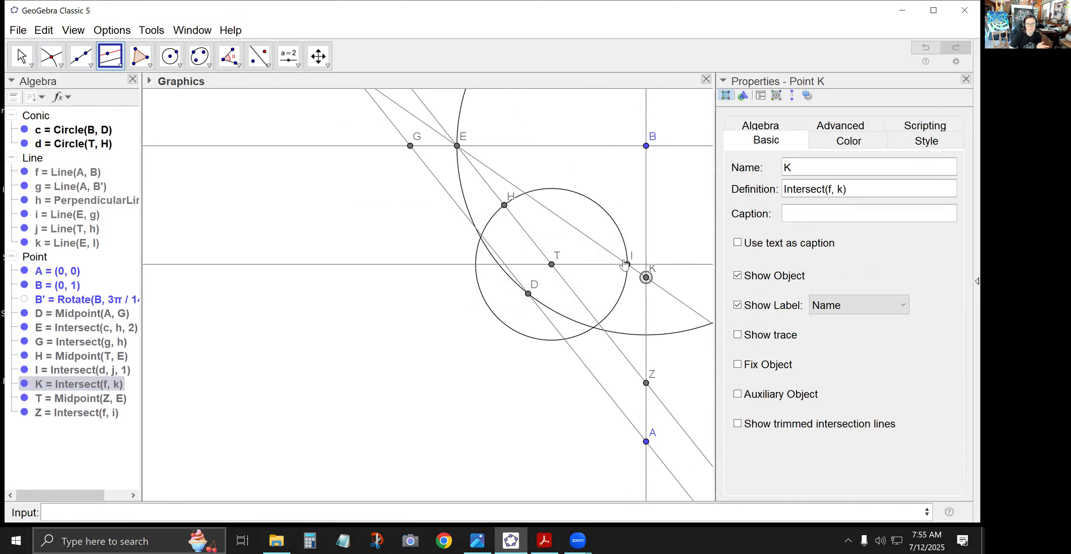
click(562, 146)
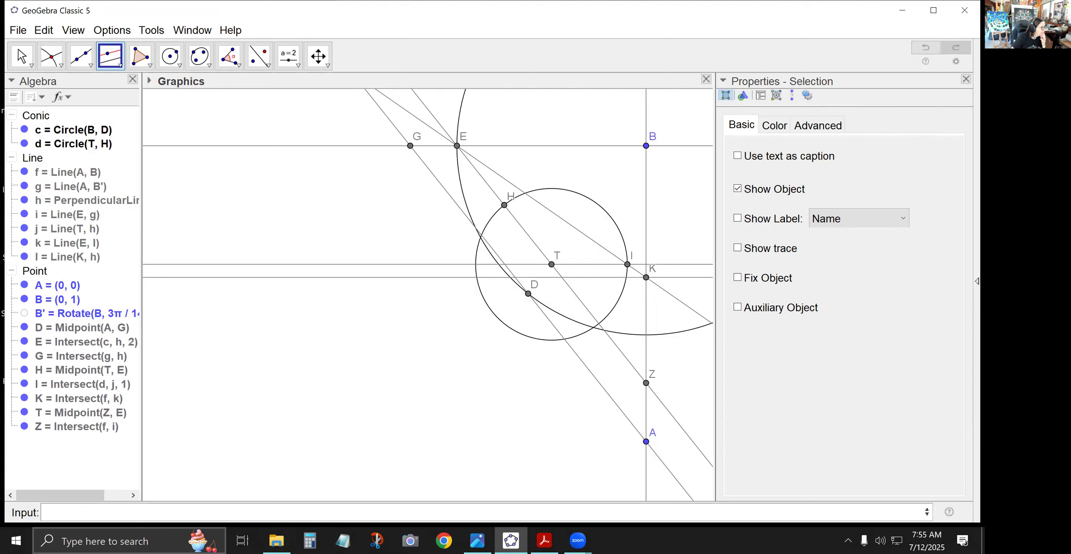
Step: Mark the intersection of the horizontal line through K with line EZ and rename it L
click(51, 56)
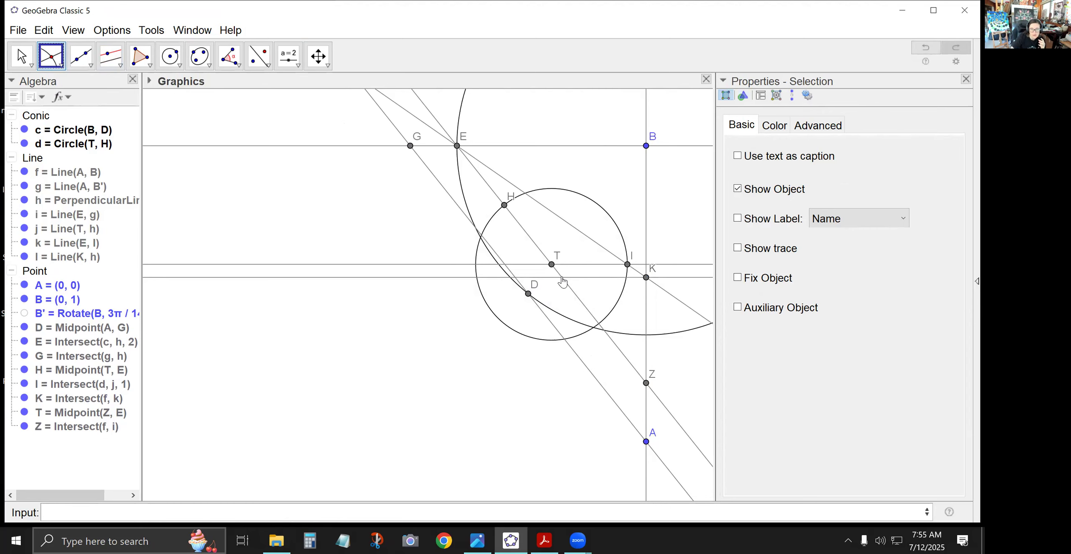
click(562, 277)
right_click(562, 277)
click(602, 402)
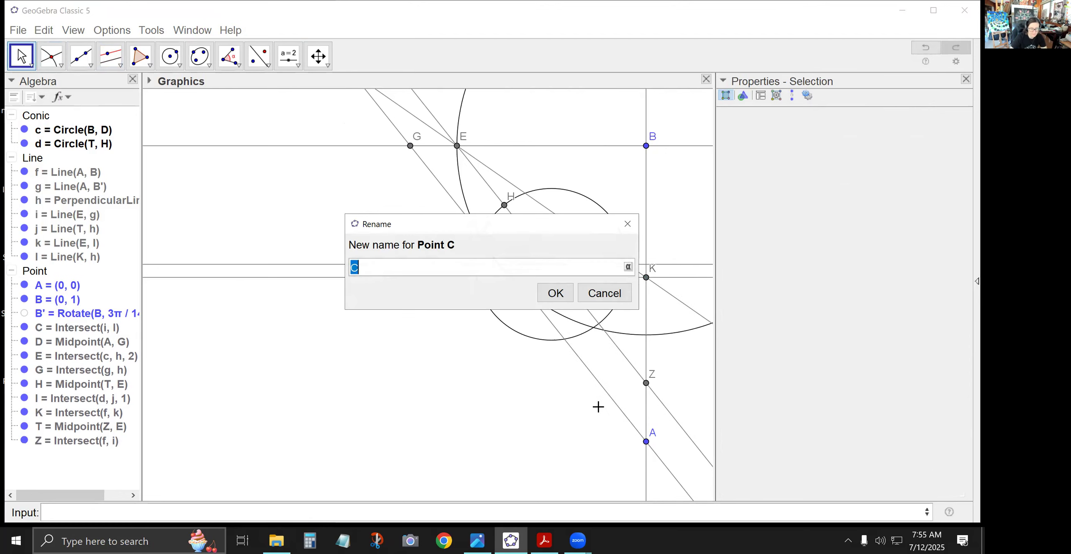
text(L)
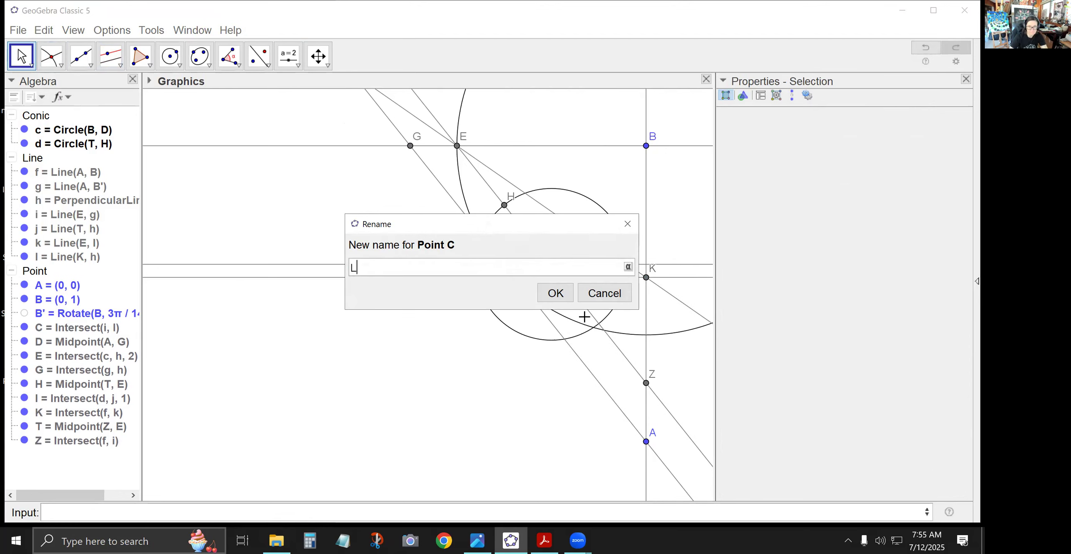
click(556, 294)
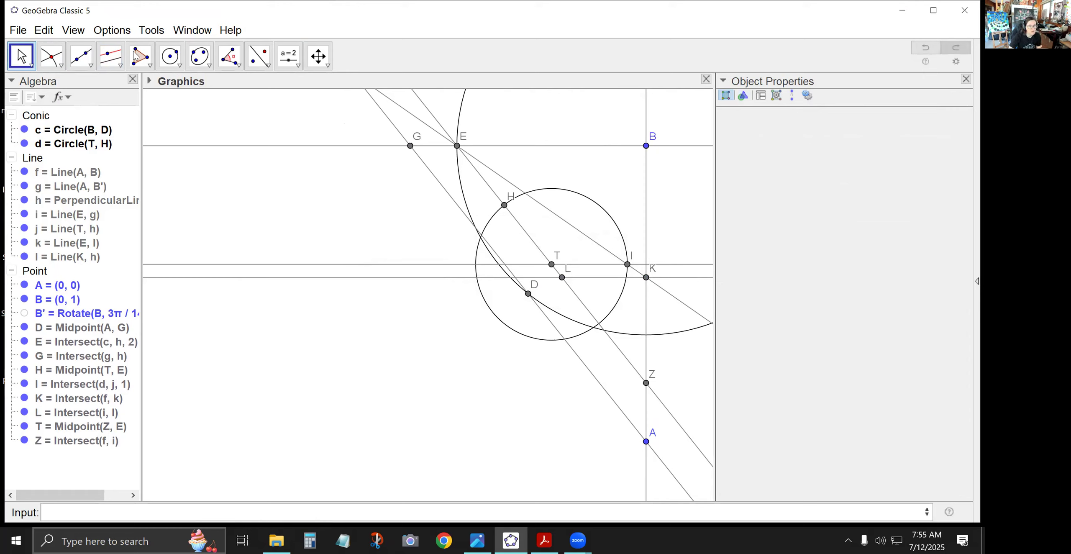
Step: Construct a circle centred at point Z passing through point K
click(170, 55)
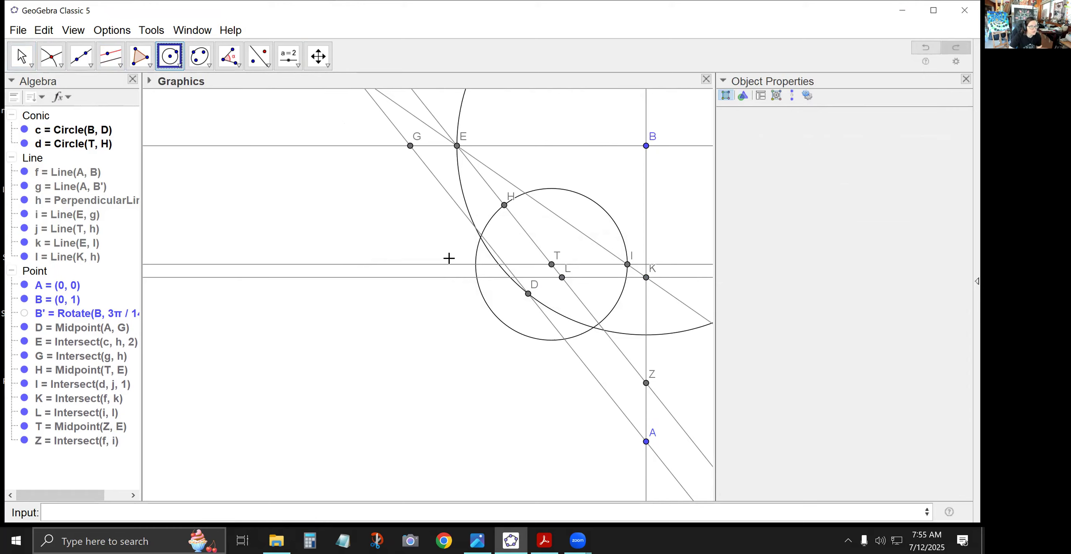
click(646, 383)
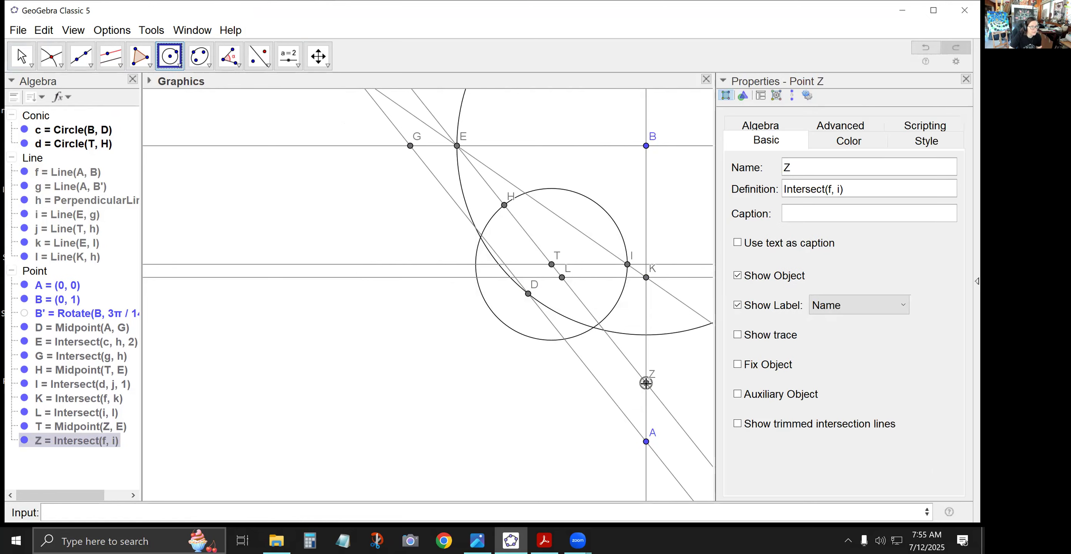
click(646, 277)
Step: Mark the intersection of the circle around Z with line EZ, between L and Z, and rename it M
click(51, 56)
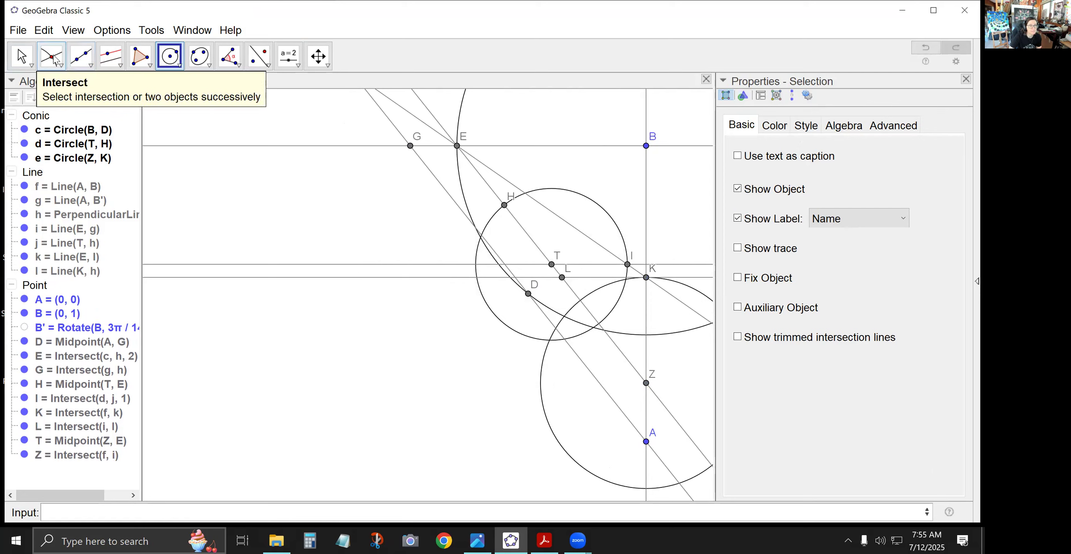
click(580, 301)
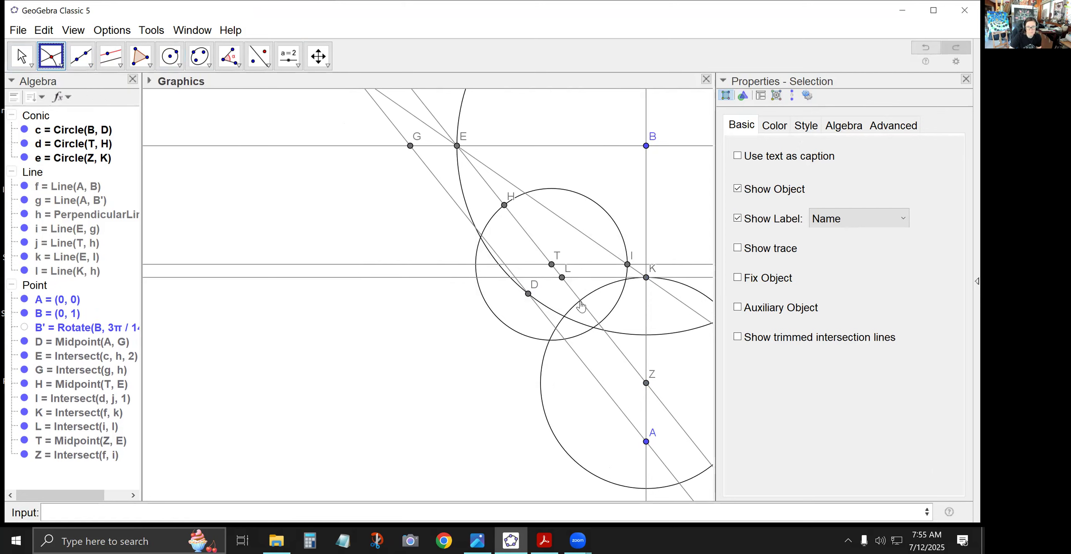
right_click(580, 300)
click(615, 426)
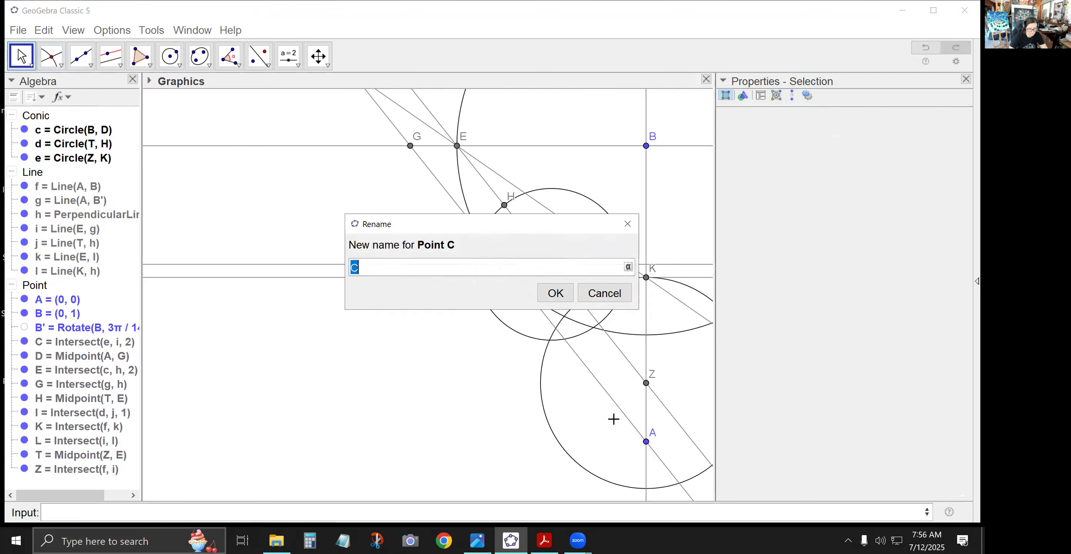
text(M)
click(558, 294)
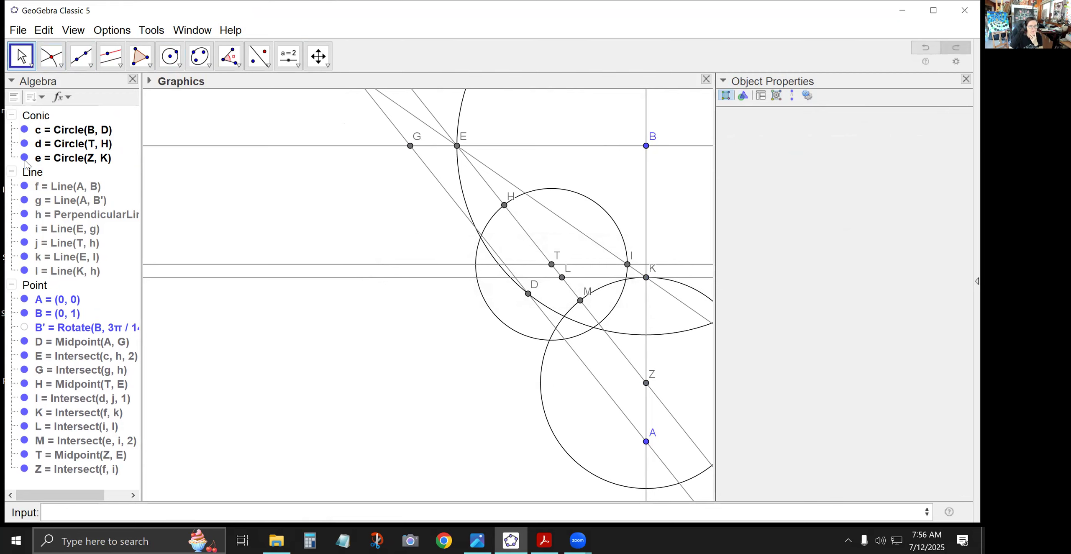
Step: Reflect the vertical line AB about line EZ
click(259, 57)
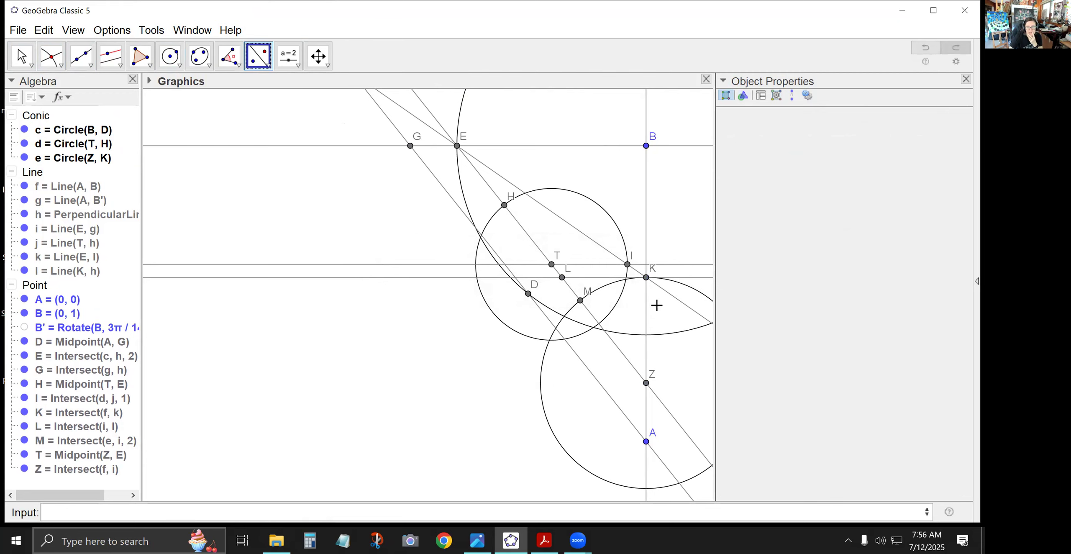
click(646, 309)
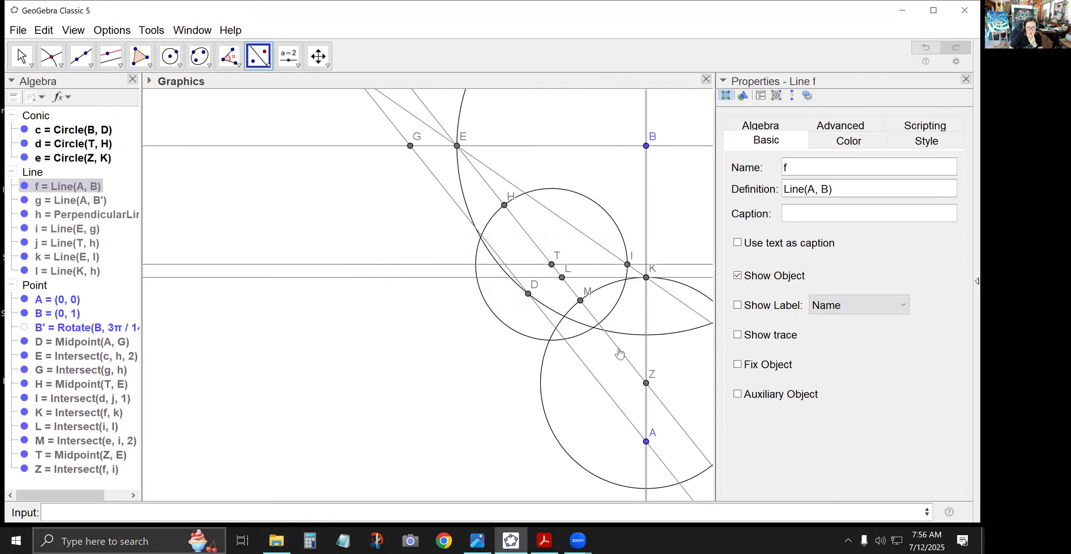
click(620, 354)
Step: Mark where the reflected line meets the circle around Z, on the side nearer point D, and rename the point N
click(51, 57)
click(543, 359)
right_click(543, 359)
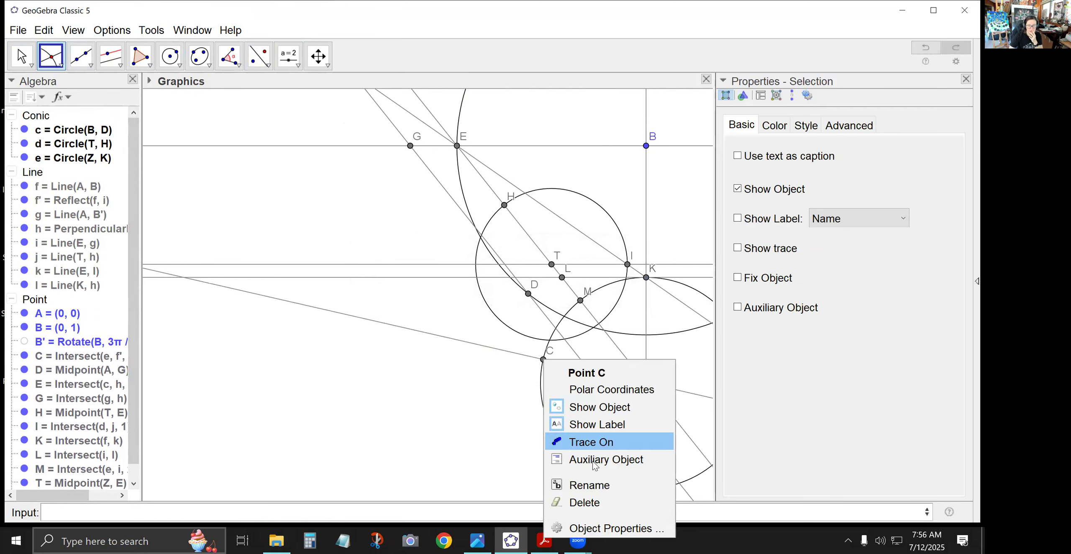
click(596, 484)
text(N)
click(554, 294)
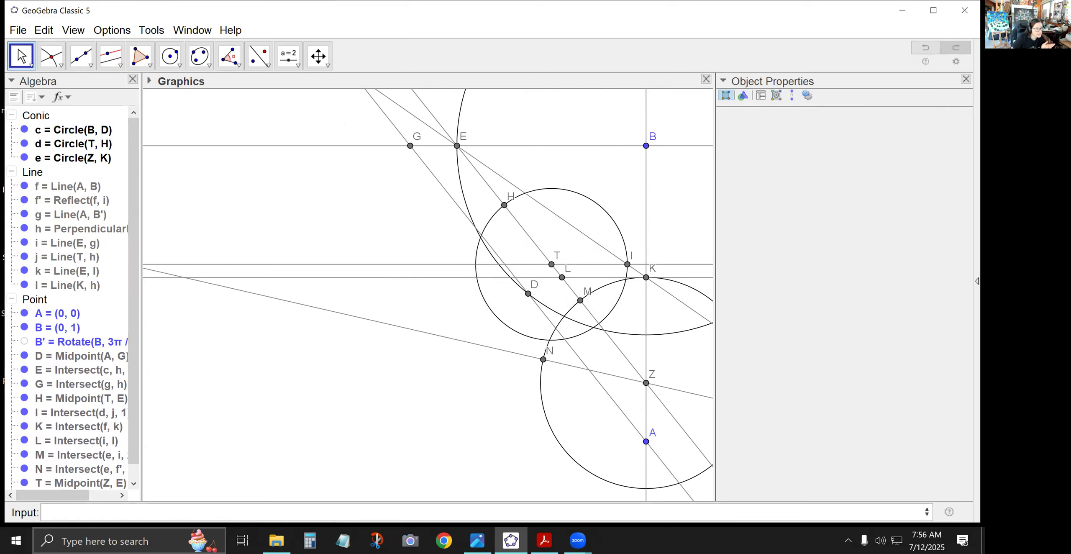
Step: Construct perpendiculars to the reflected line NZ through point N and to line AB through point A
click(115, 61)
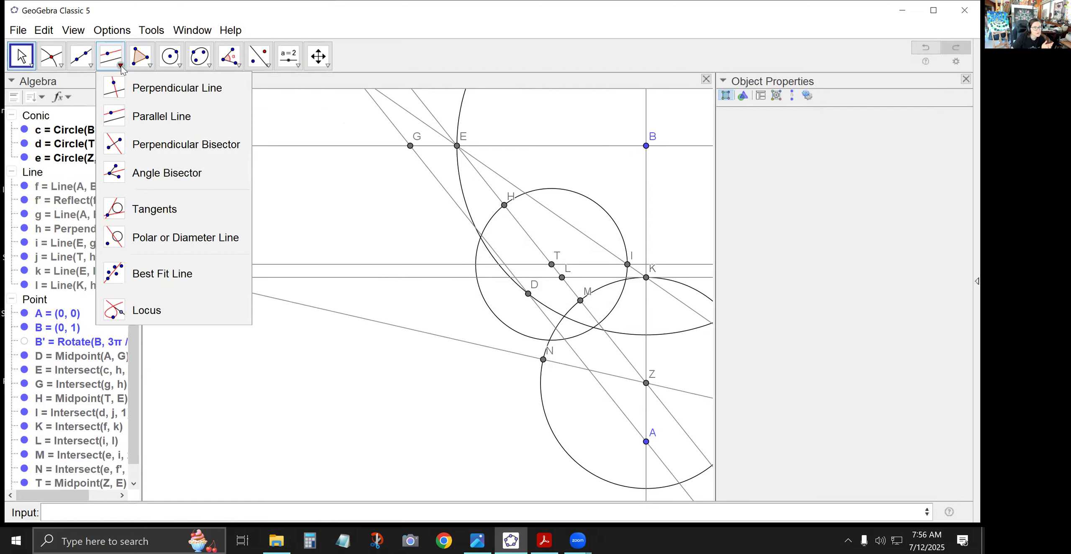
click(143, 144)
click(113, 61)
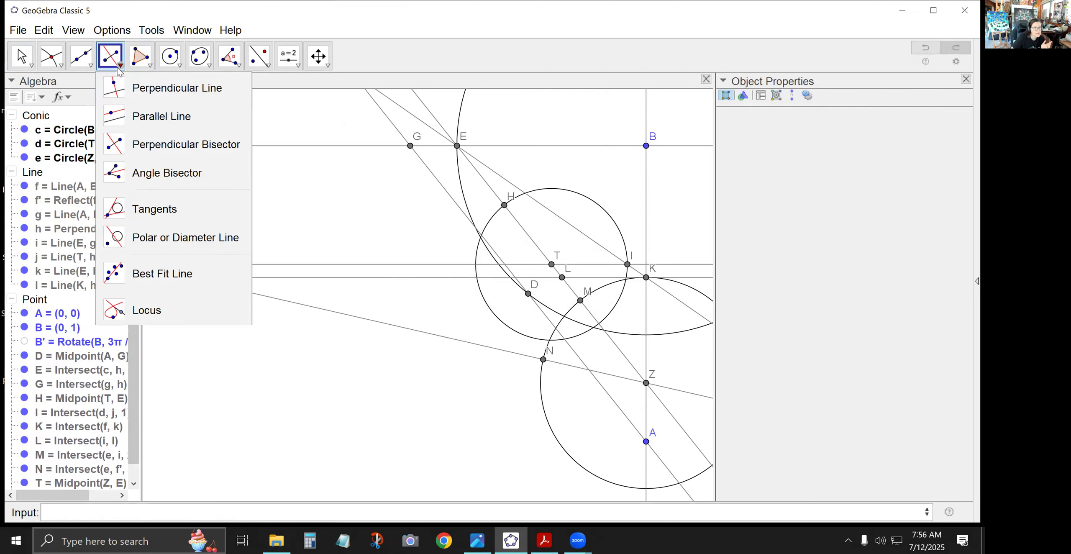
click(152, 90)
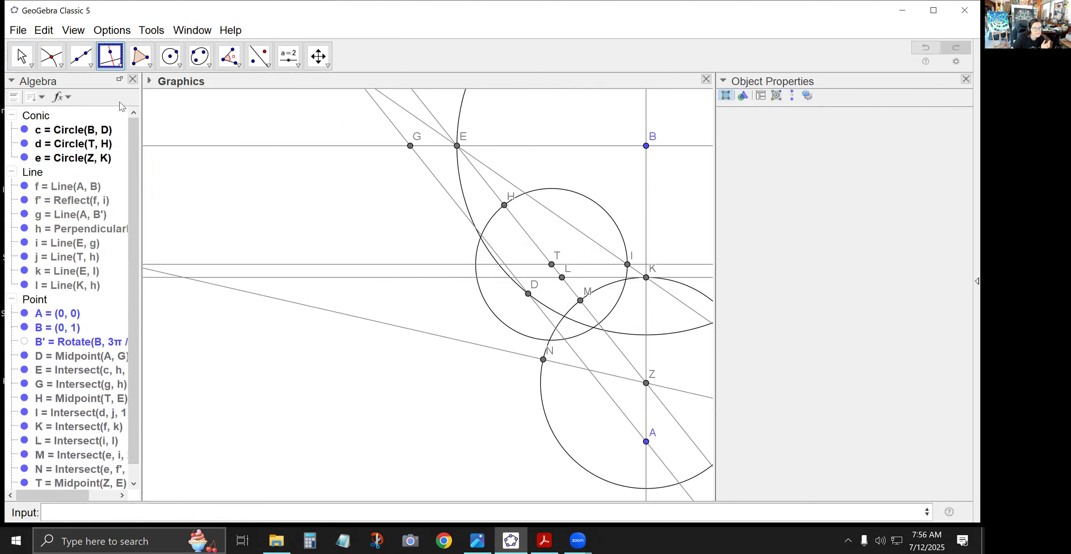
click(544, 360)
click(529, 355)
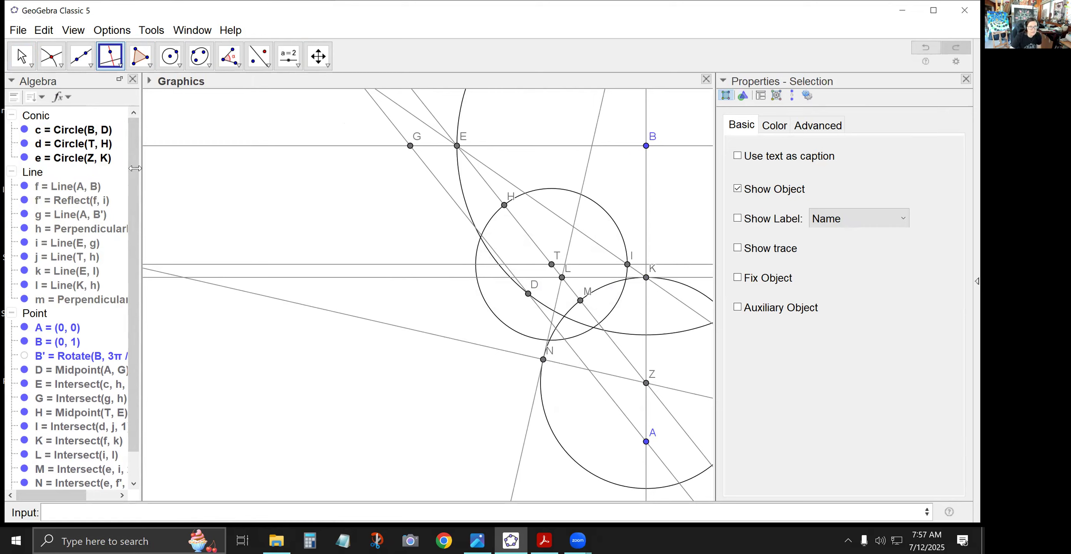
click(647, 443)
click(646, 420)
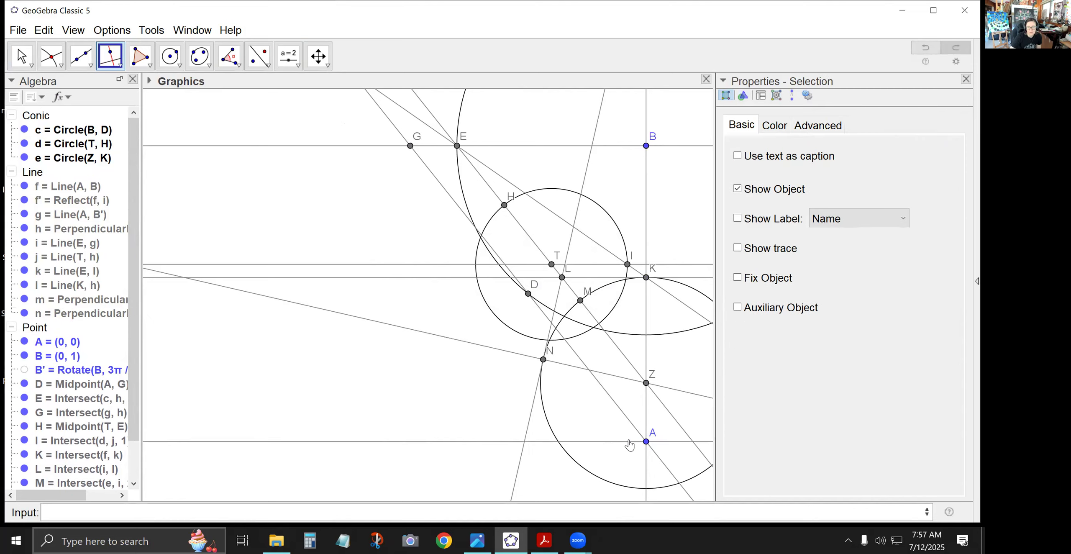
Step: Mark the intersection of the perpendiculars through N and A, and rename the point S
click(52, 56)
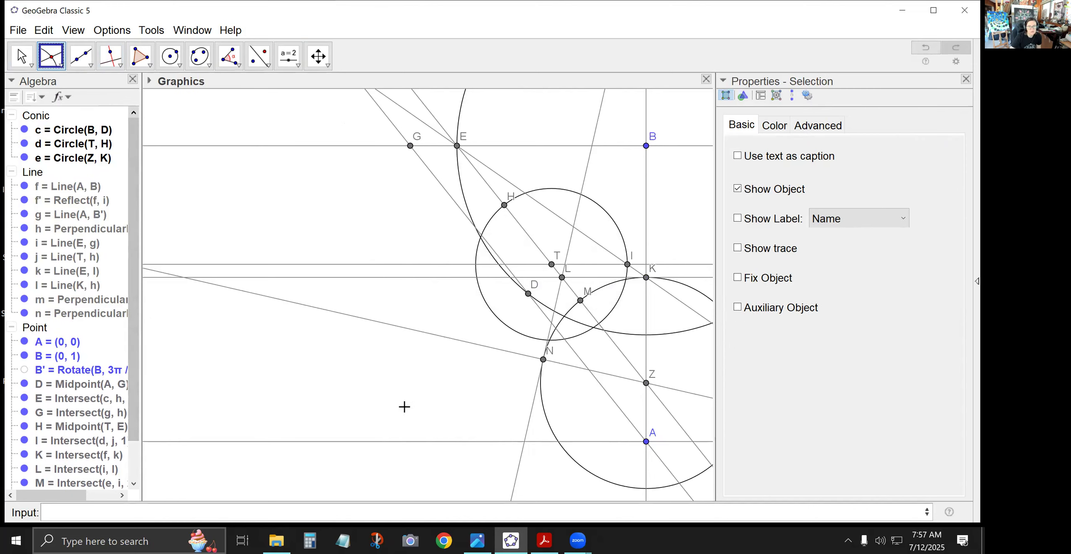
click(524, 442)
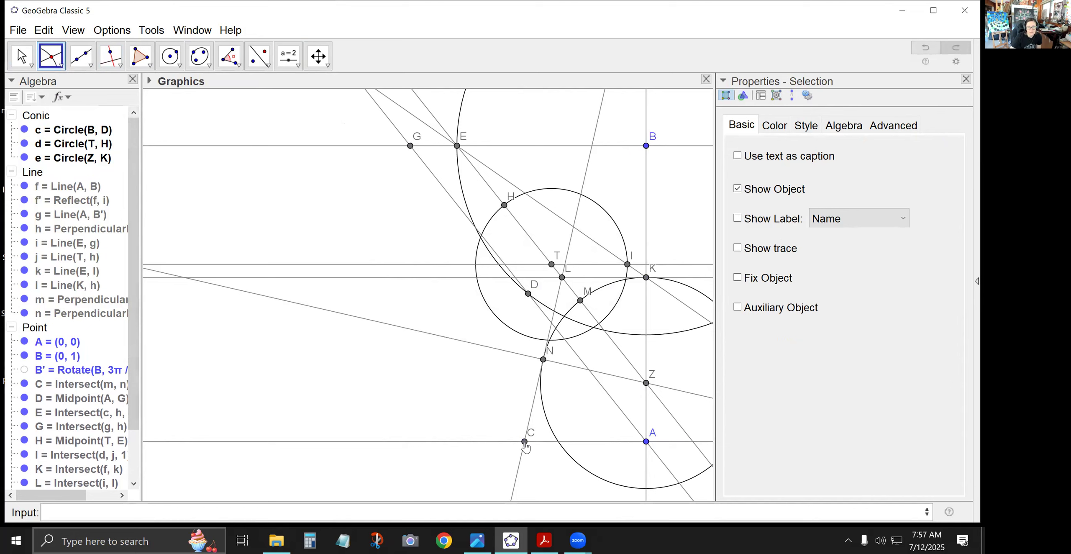
right_click(524, 442)
click(566, 499)
text(S)
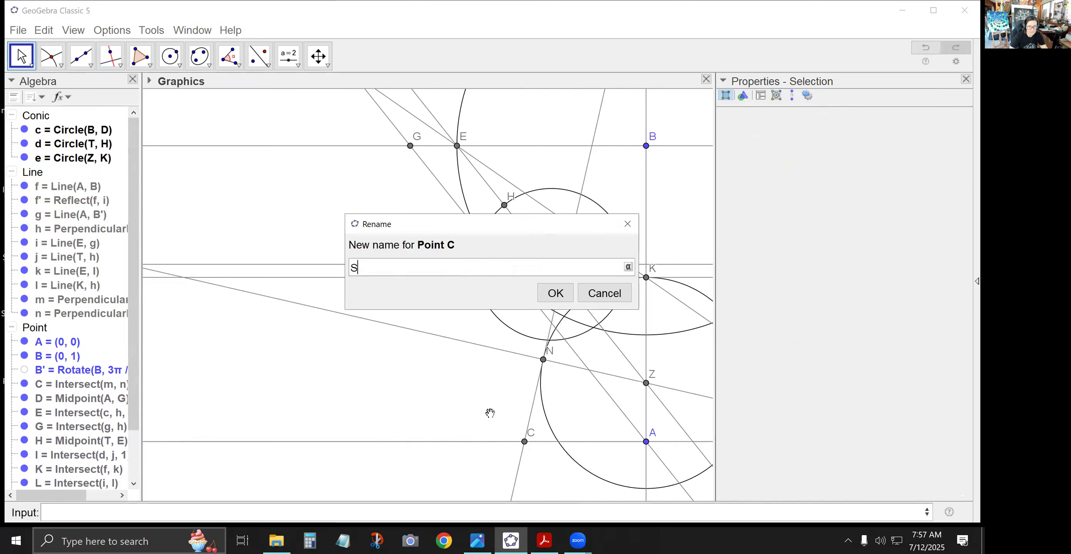
click(557, 294)
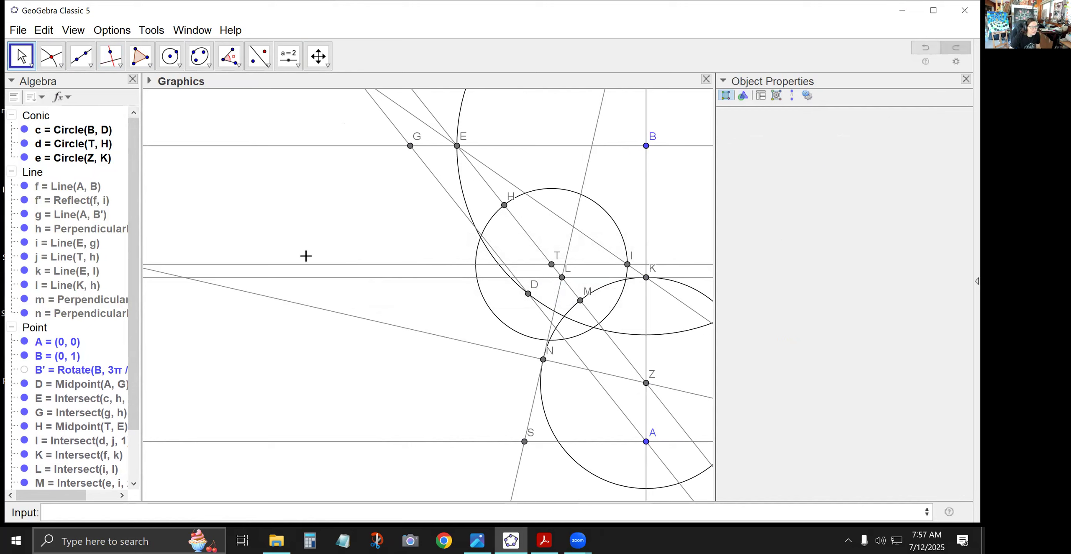
Step: Construct a circle centred at point S passing through point N
click(170, 56)
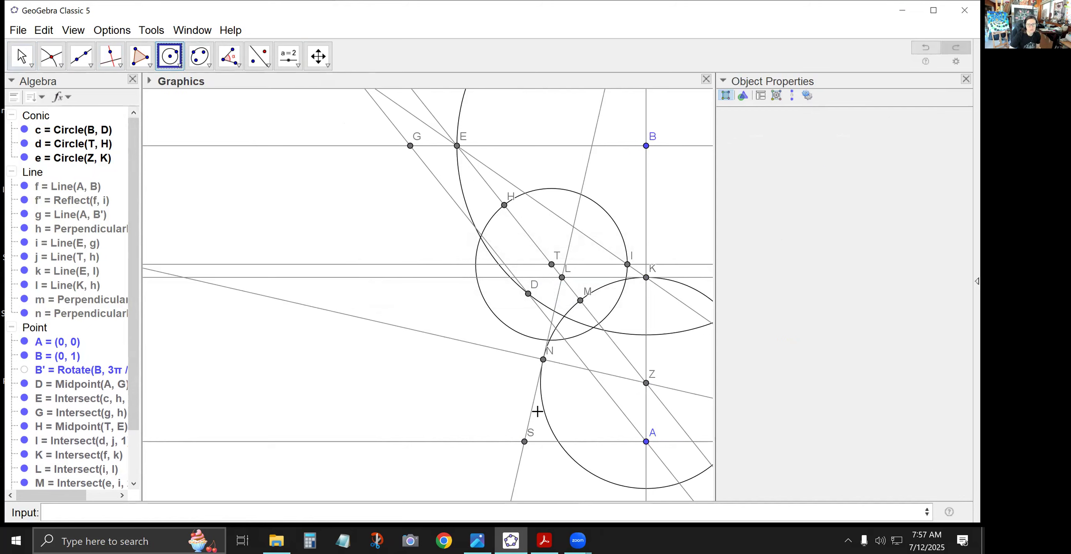
click(524, 441)
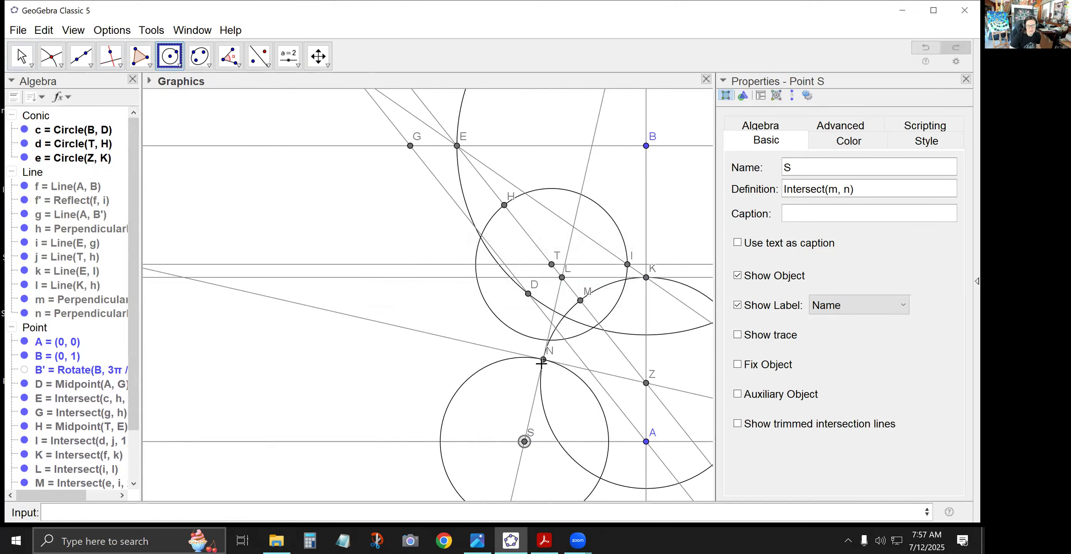
click(542, 361)
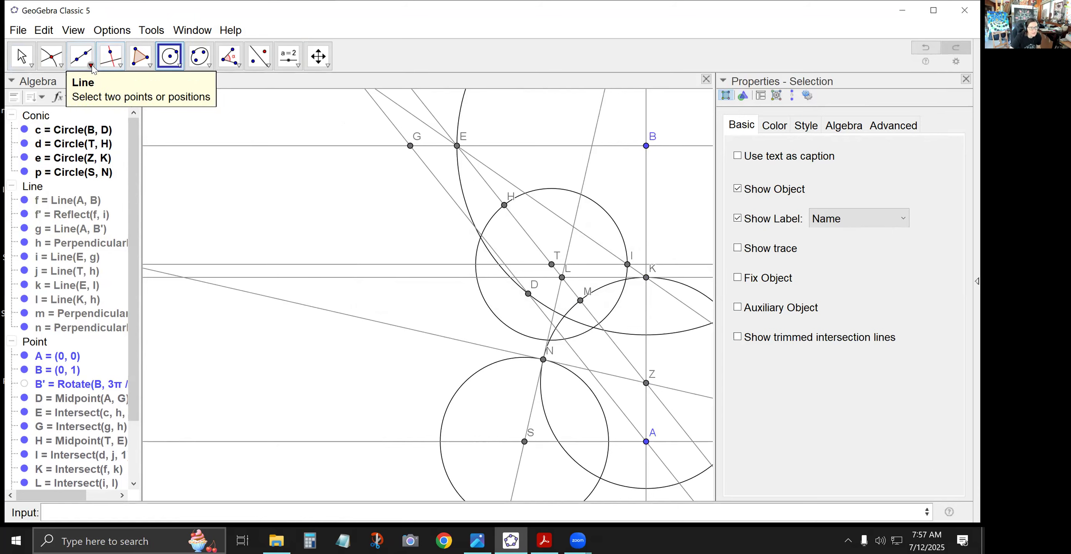
Step: Mark where the circle around S meets line AS on the side away from A, and hide the point's label
click(120, 65)
click(143, 172)
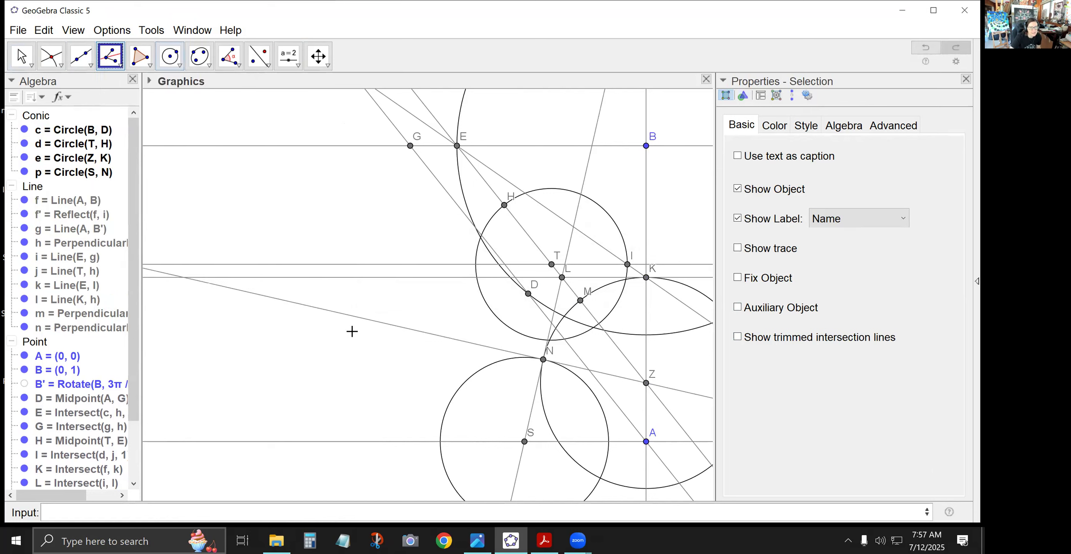
click(50, 56)
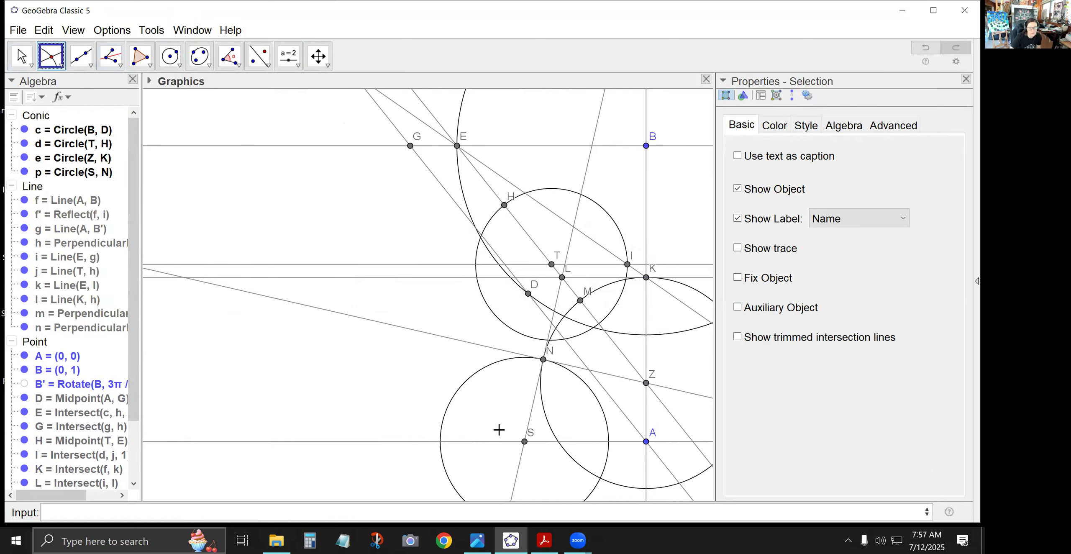
click(440, 441)
right_click(441, 442)
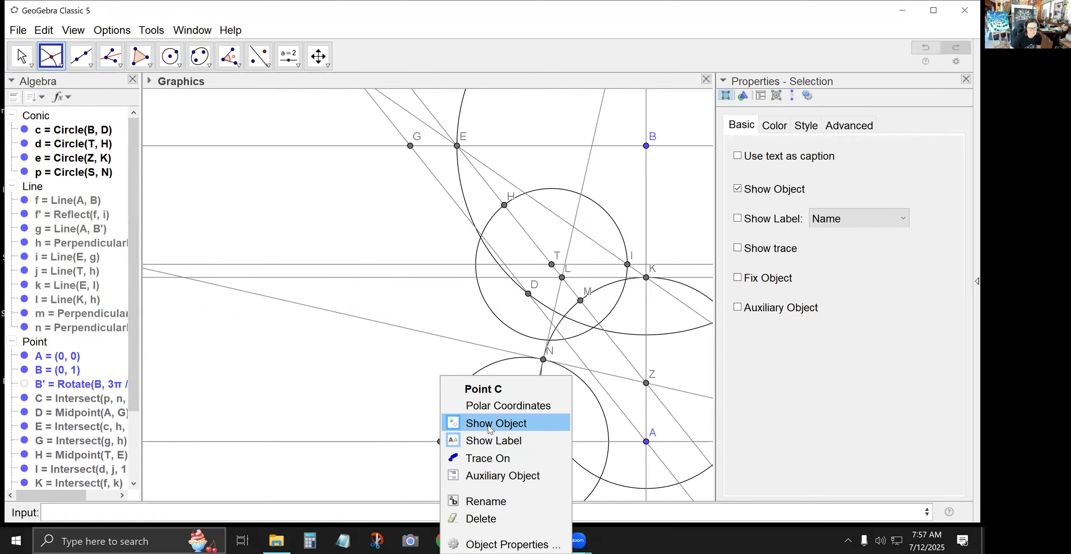
click(485, 446)
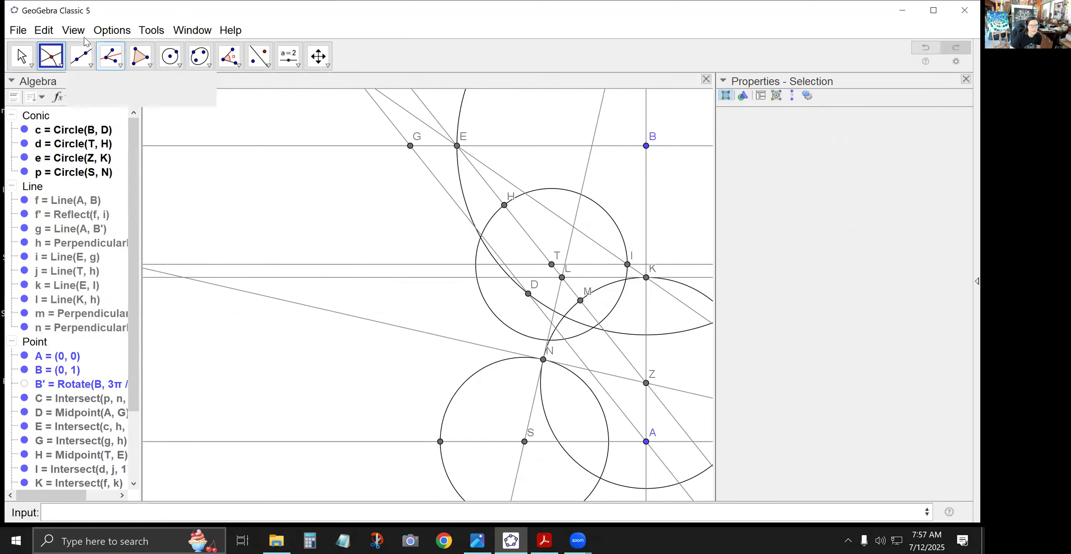
Step: Set the labeling option to All New Objects
click(73, 30)
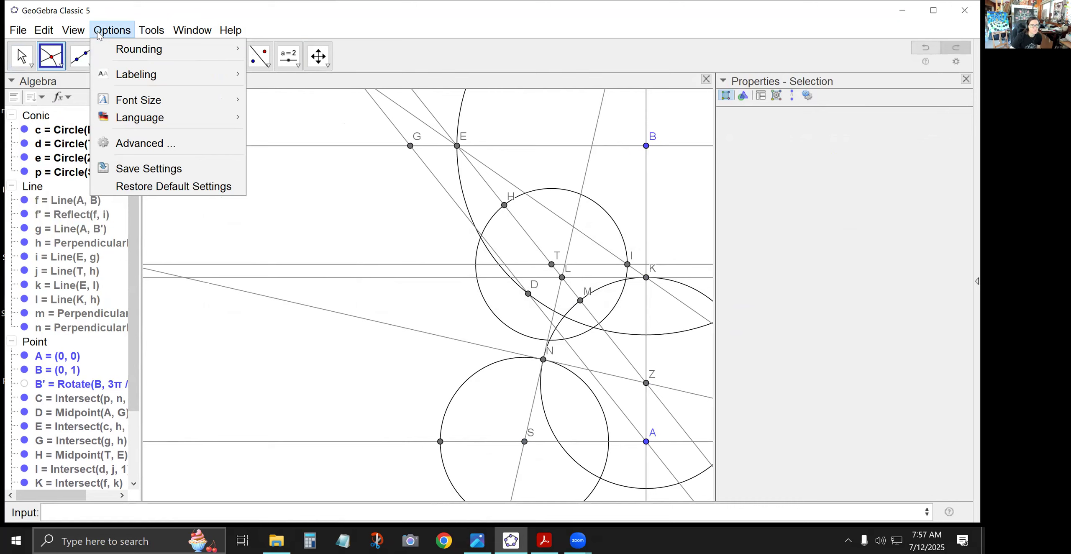
mouse_move(112, 33)
mouse_move(169, 80)
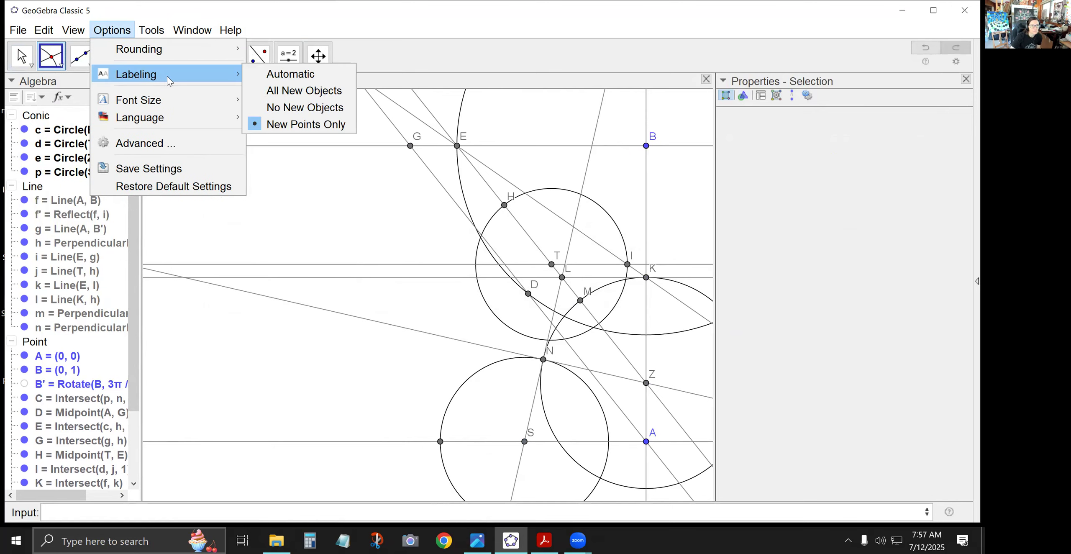
click(282, 99)
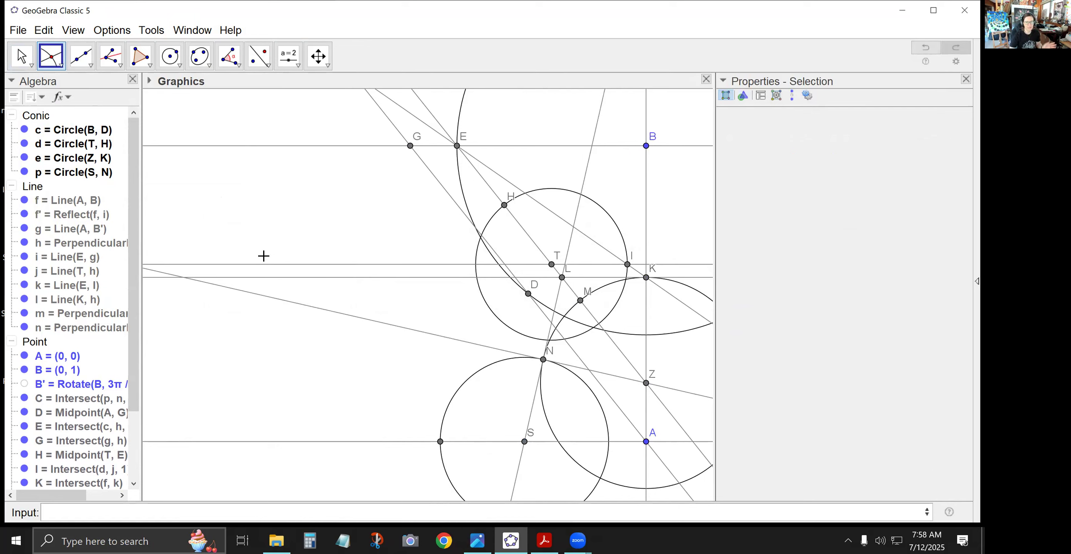
Step: Bisect the angle at S between the unlabelled circle point and N, and mark the bisector's intersection with line BE
click(107, 59)
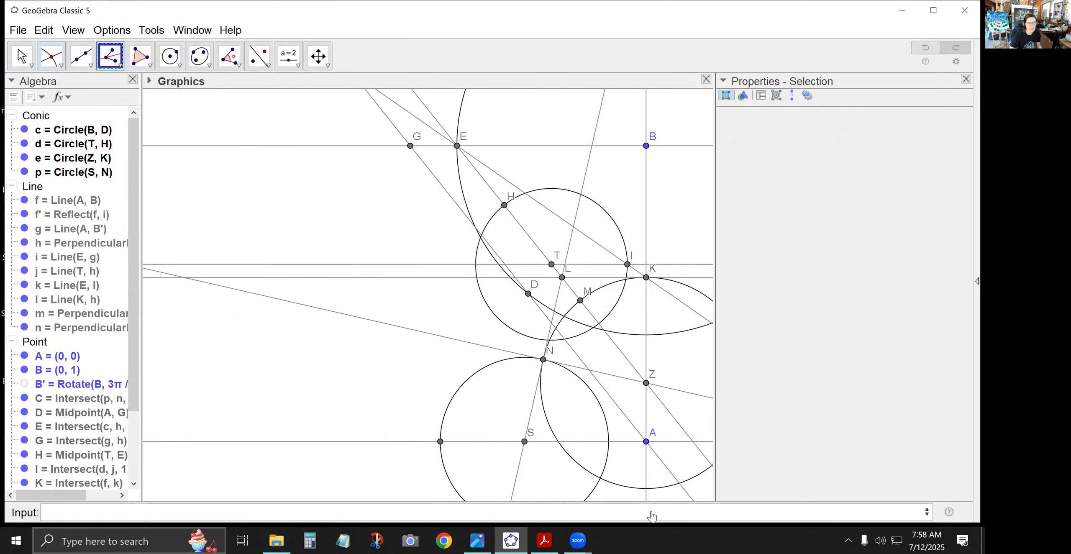
click(440, 442)
click(523, 440)
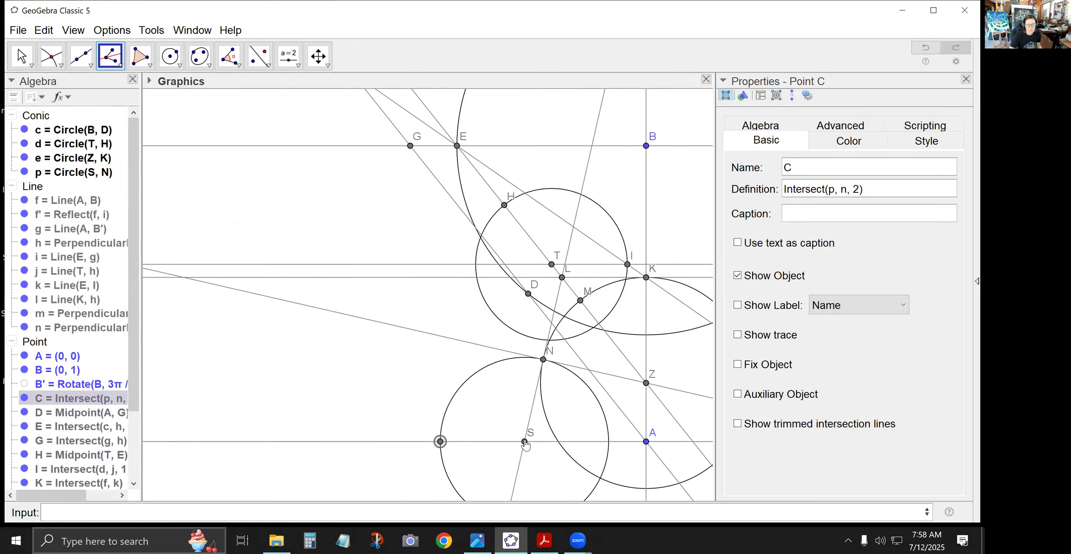
click(543, 360)
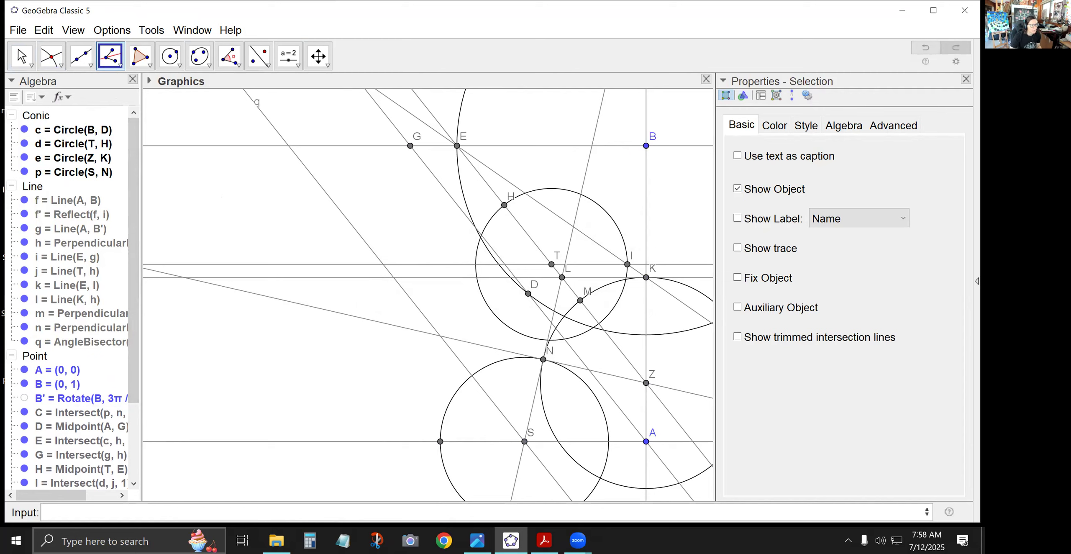
click(51, 56)
click(289, 146)
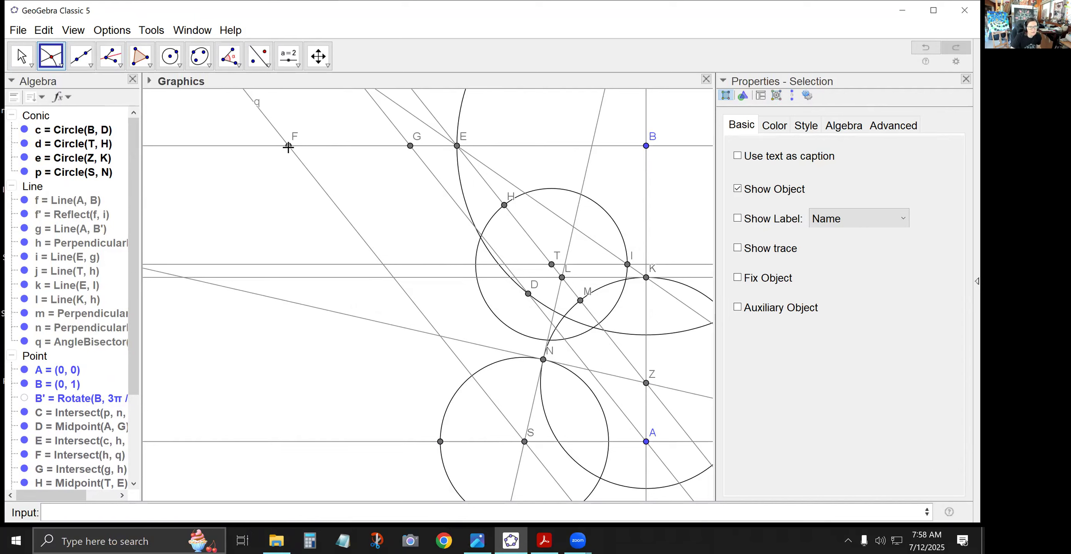
Step: Set the labeling option to No New Objects and hide the angle bisector's label
click(112, 30)
mouse_move(146, 78)
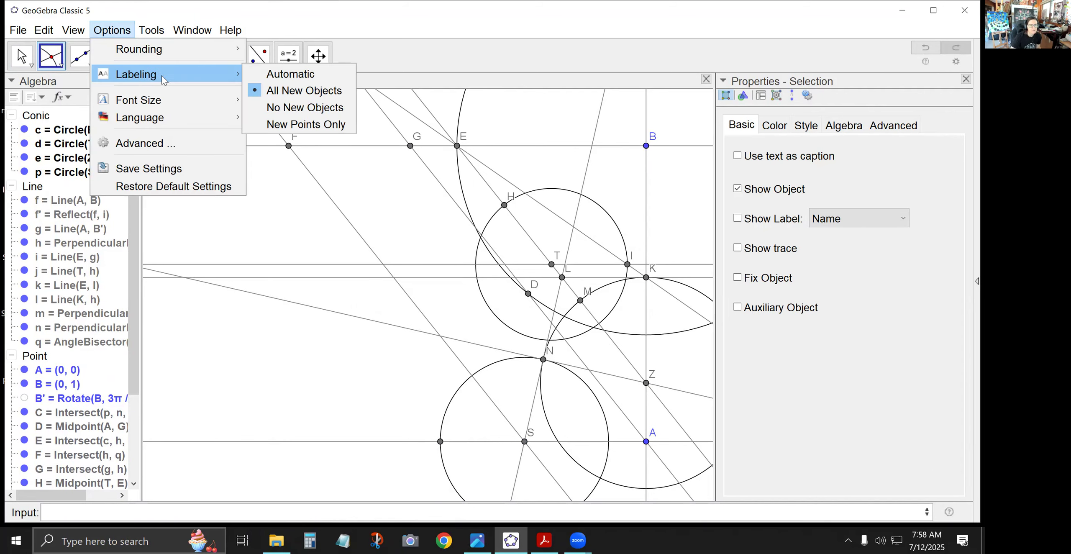
click(273, 107)
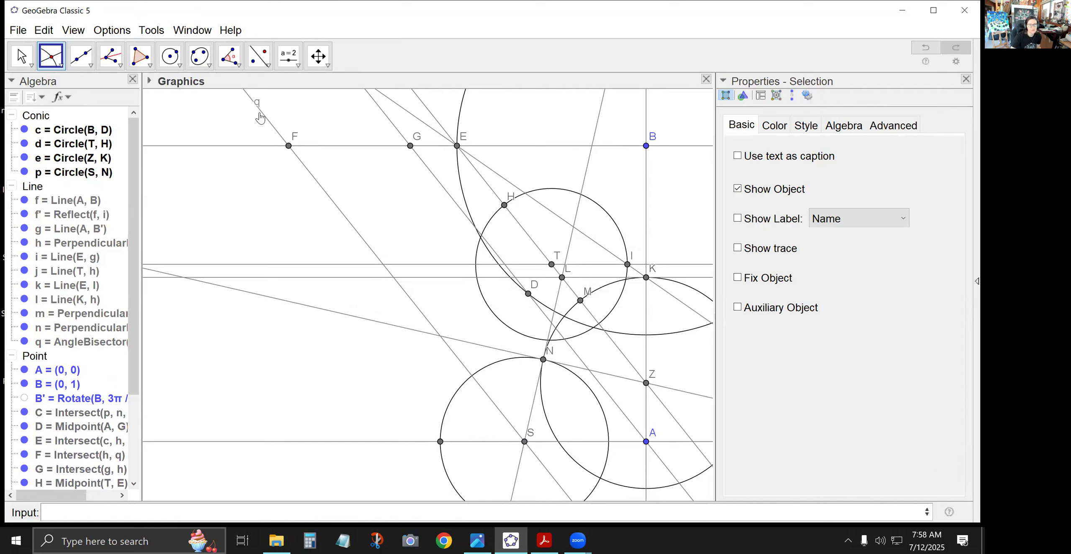
right_click(260, 112)
click(309, 220)
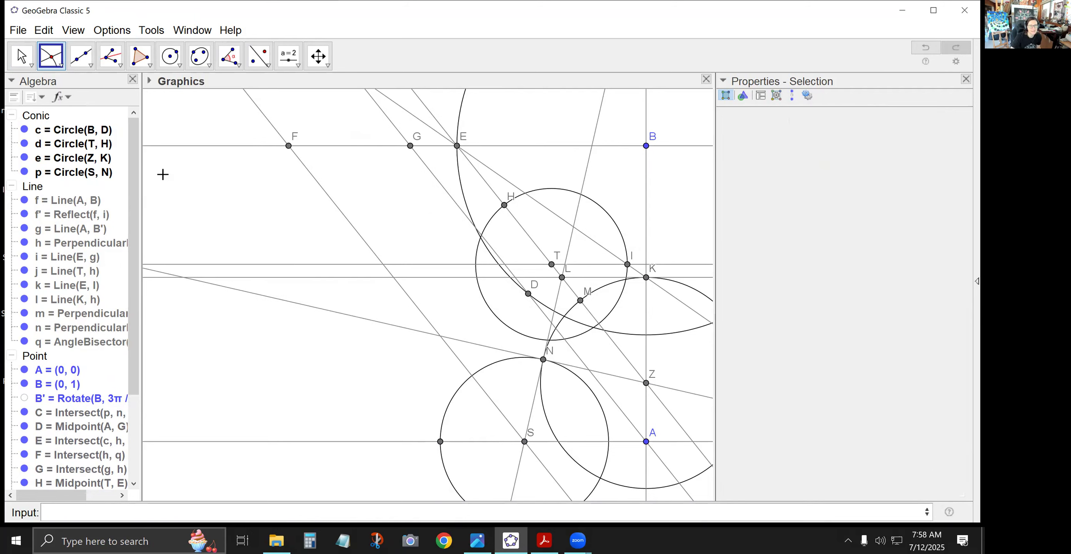
Step: Rename the intersection of the angle bisector and line BE as O
right_click(288, 147)
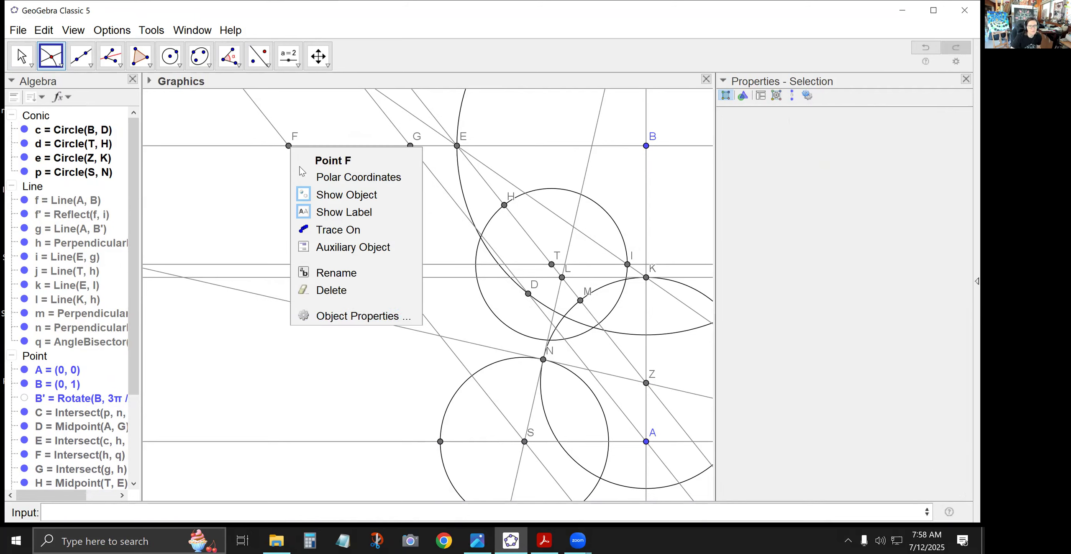
click(341, 272)
text(O)
click(558, 295)
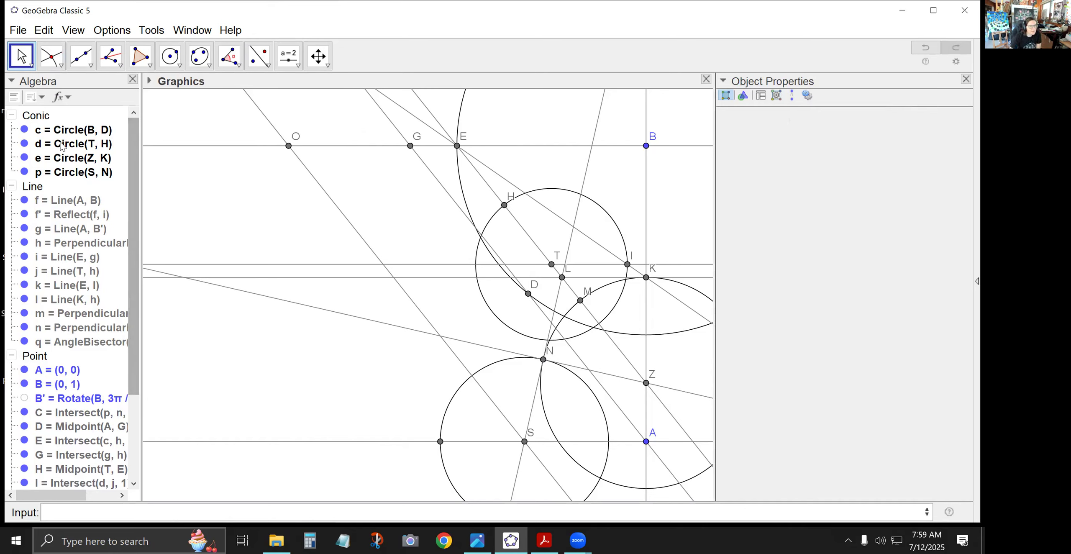
Step: Construct a circle centred at point O passing through point G
click(171, 56)
click(288, 146)
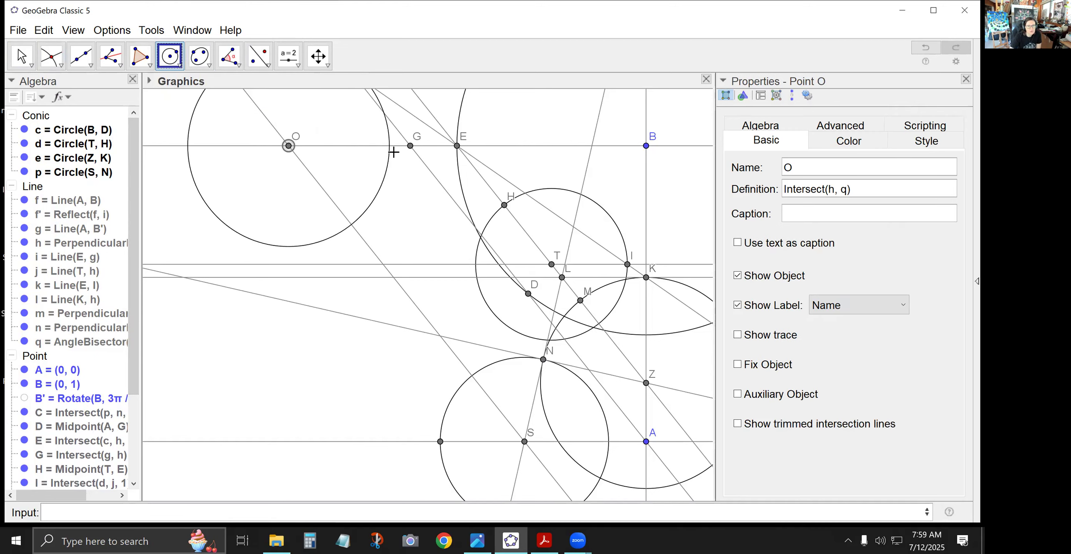
click(410, 146)
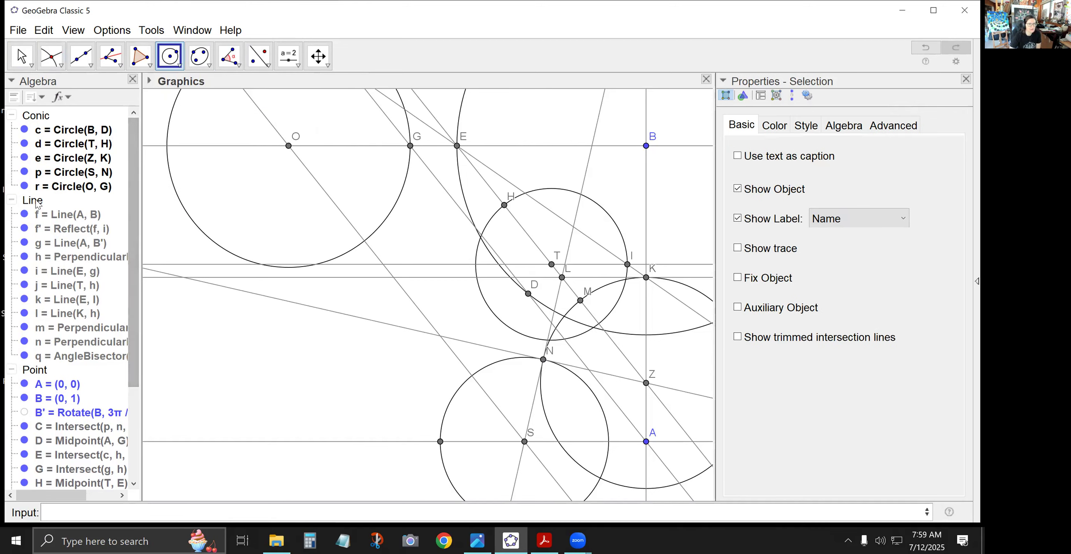
Step: Mark where the circle around O meets line BE opposite G, show the point's label and rename it C
click(50, 56)
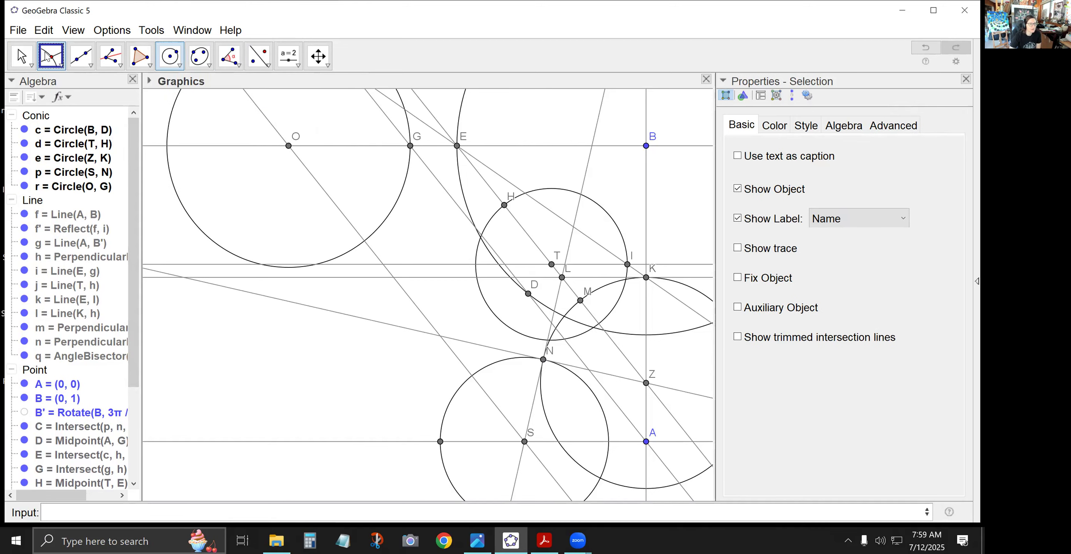
click(167, 146)
right_click(166, 146)
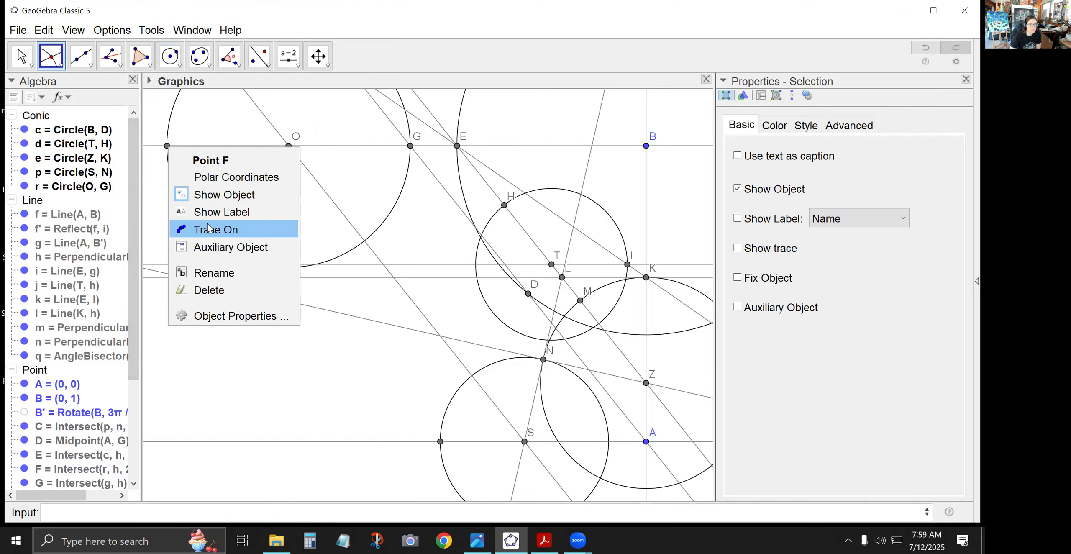
click(197, 211)
right_click(167, 146)
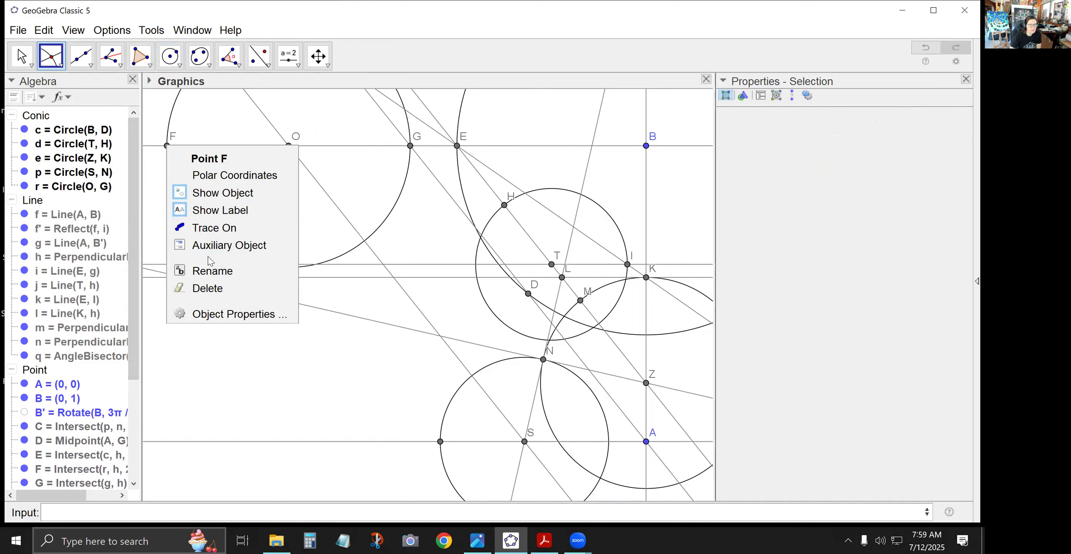
click(208, 269)
text(C)
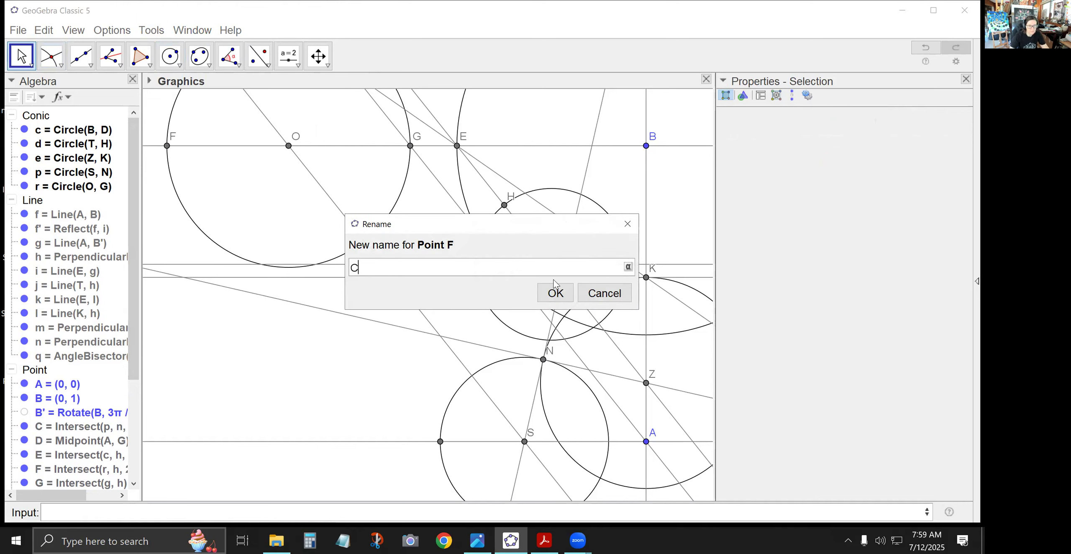
click(555, 293)
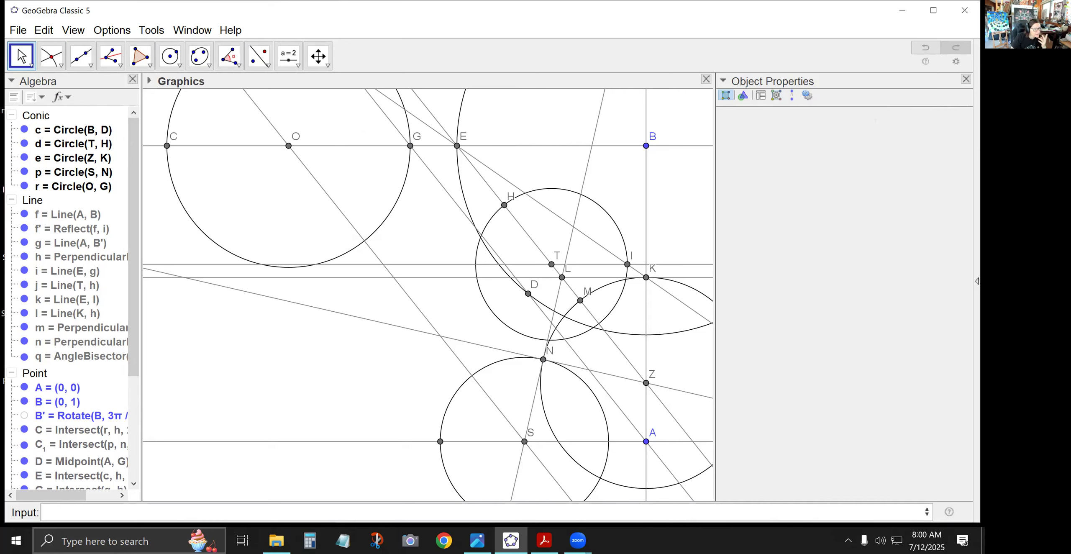
Step: Construct the perpendicular line through point C to line CB
click(80, 56)
click(117, 64)
click(118, 66)
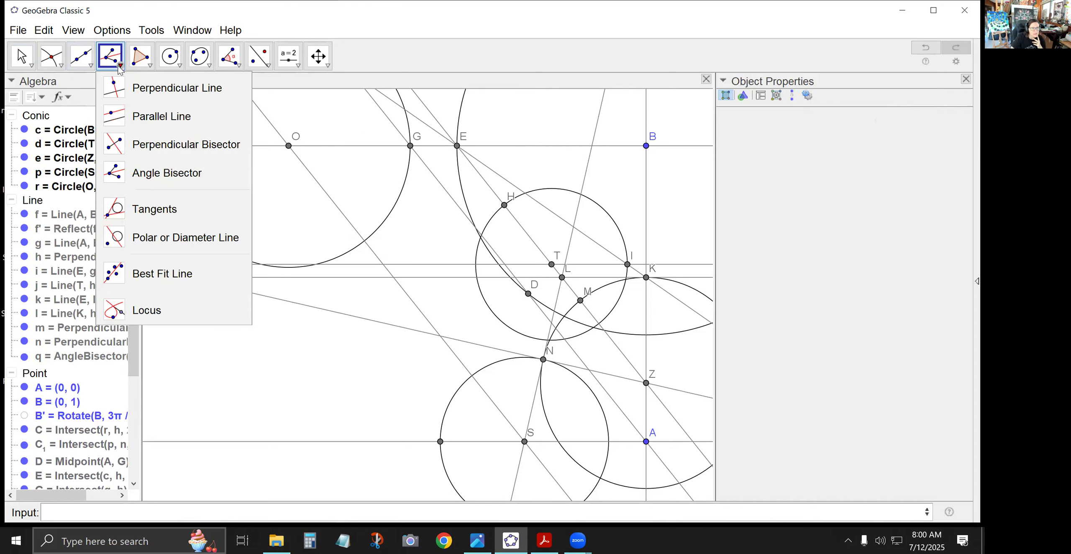
click(138, 112)
click(167, 146)
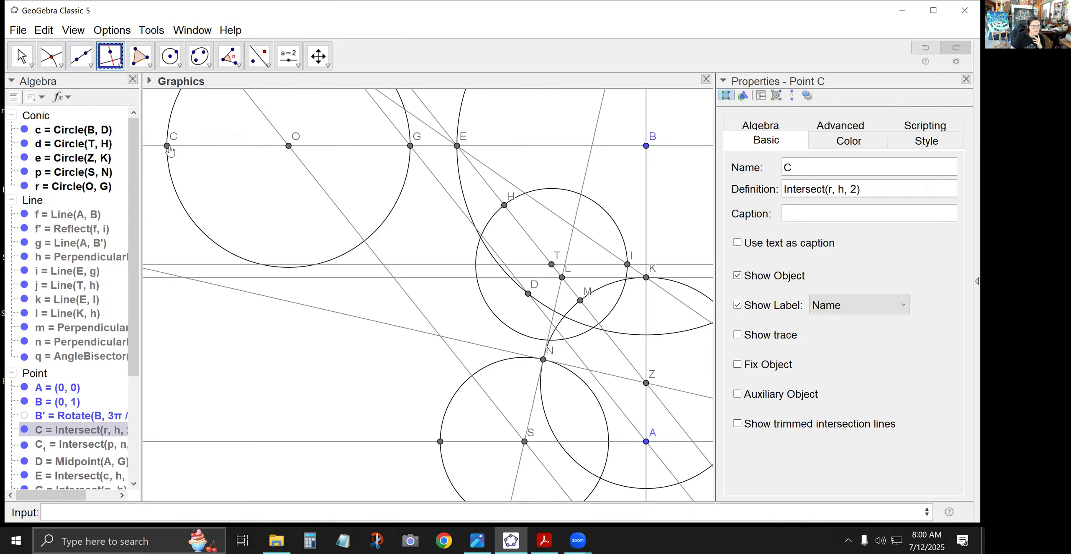
click(181, 147)
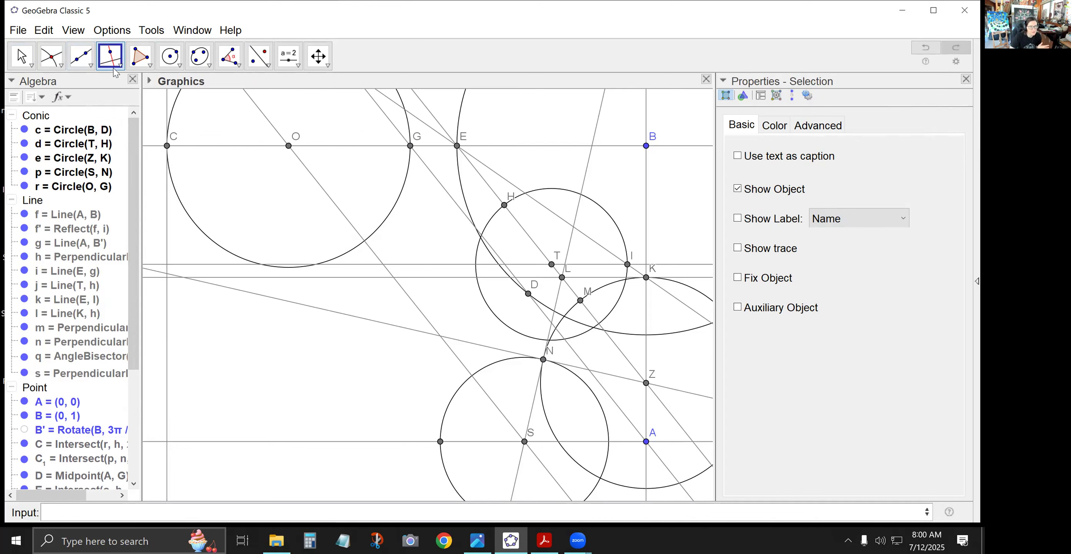
Step: Mark the intersection of the perpendicular through C with line SA and show the new point's label
click(51, 55)
click(166, 441)
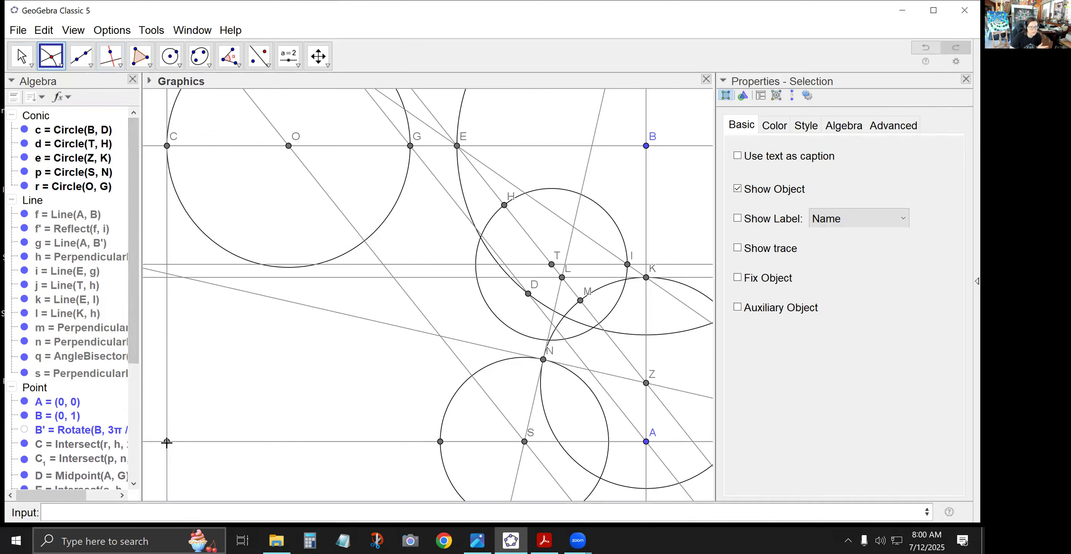
right_click(167, 442)
click(210, 443)
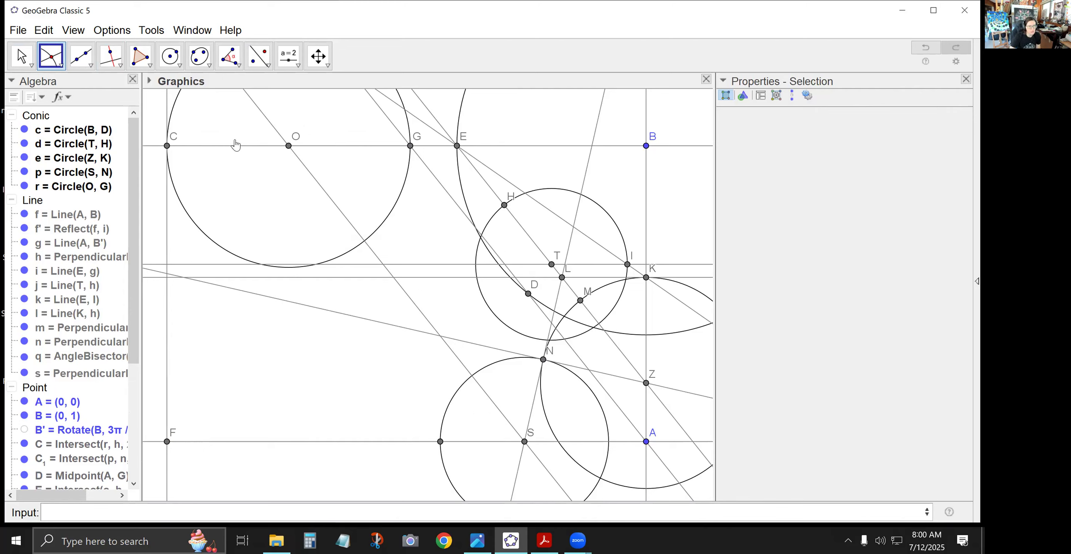
Step: Construct the perpendicular bisector of points S and O and mark its intersection with line SO
click(121, 66)
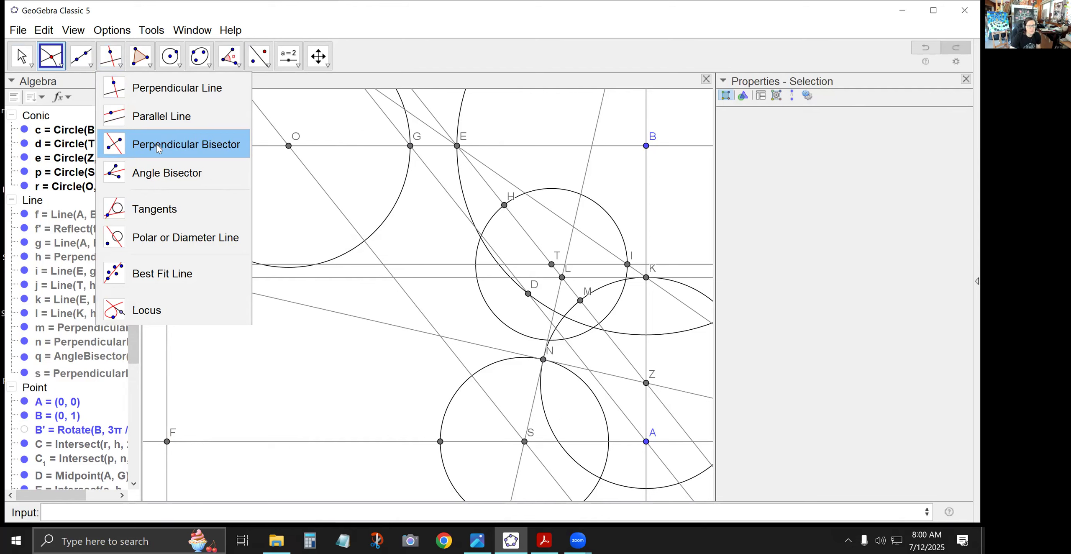
click(159, 147)
click(525, 442)
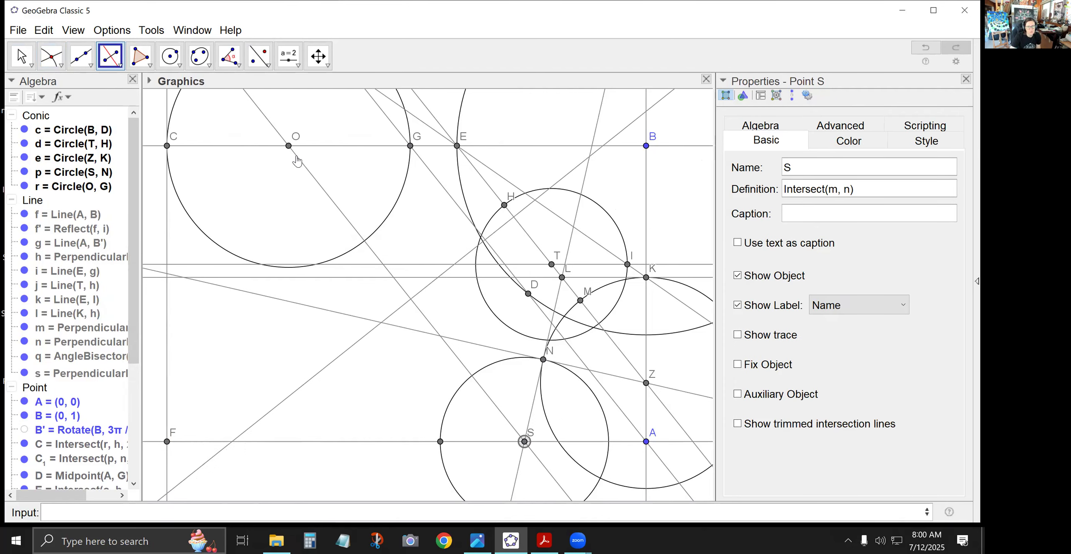
click(289, 145)
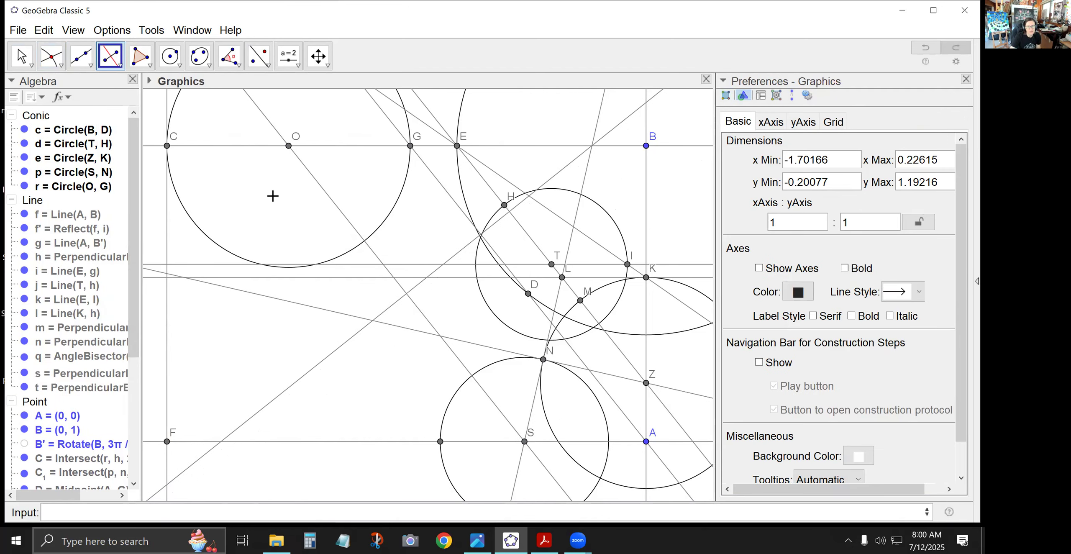
click(50, 56)
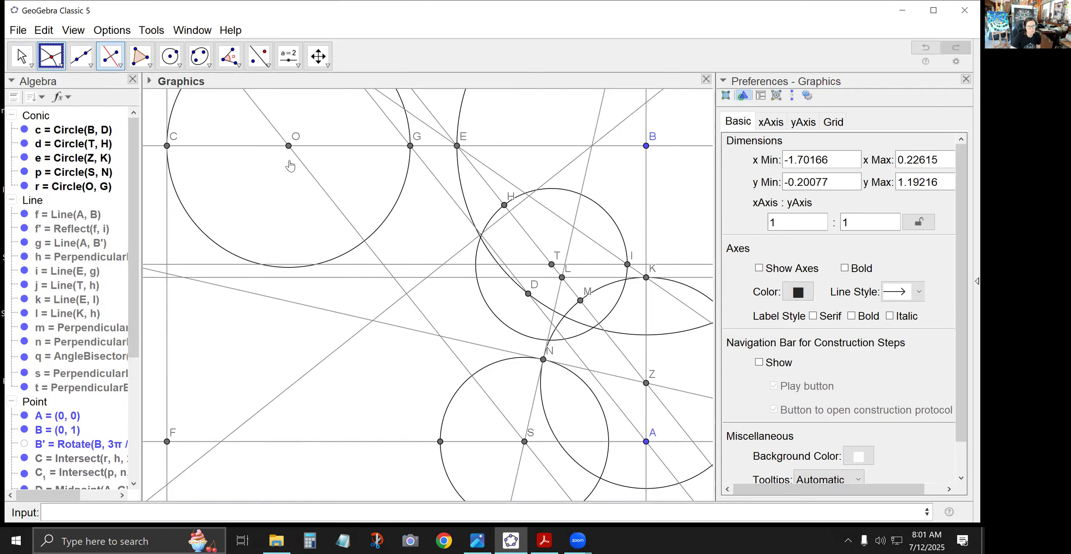
click(406, 294)
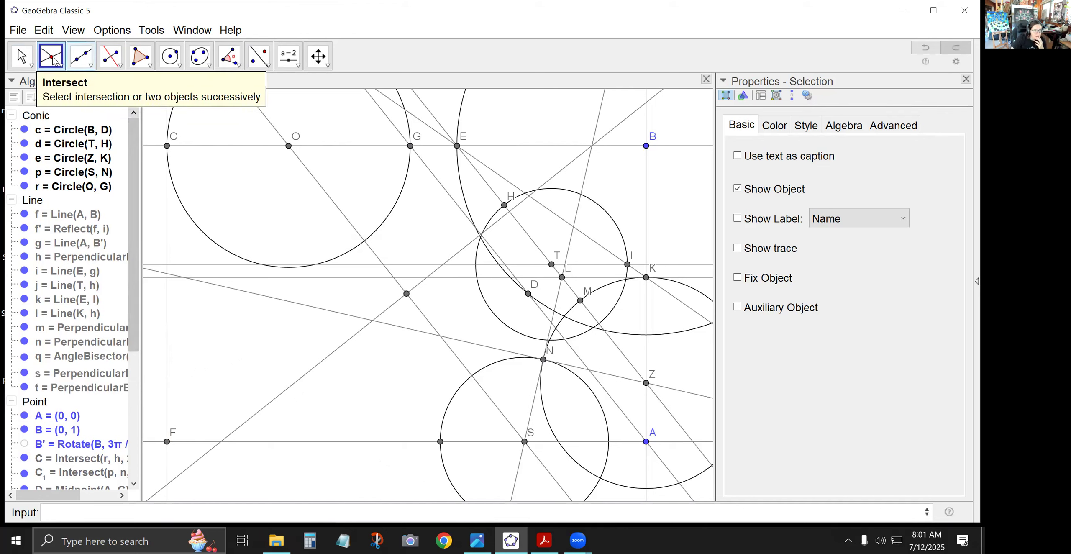
Step: Mark where the circle around S meets line SO on the side toward O, and reflect that point about line SN
click(471, 376)
click(259, 55)
click(472, 376)
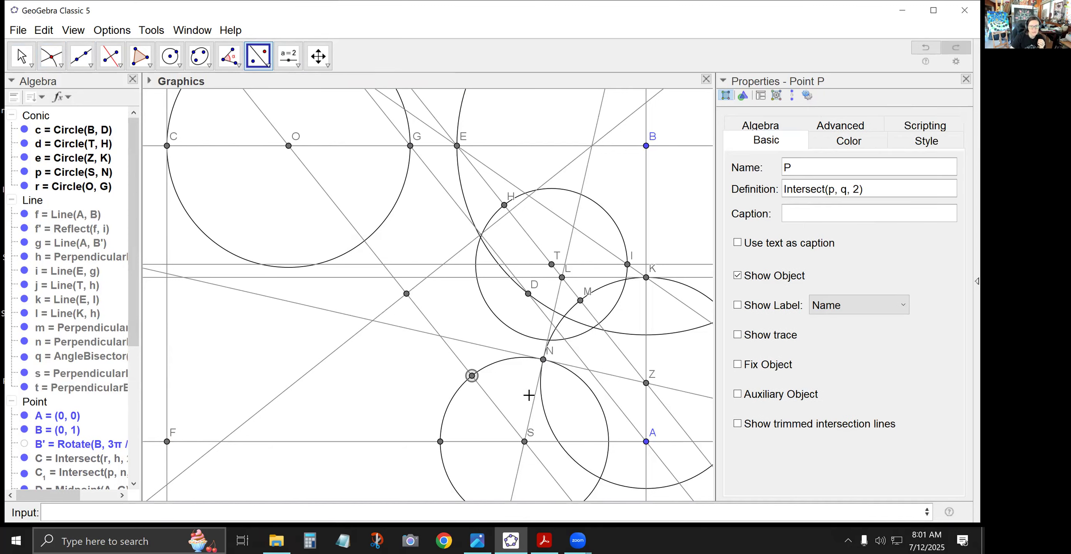
click(532, 410)
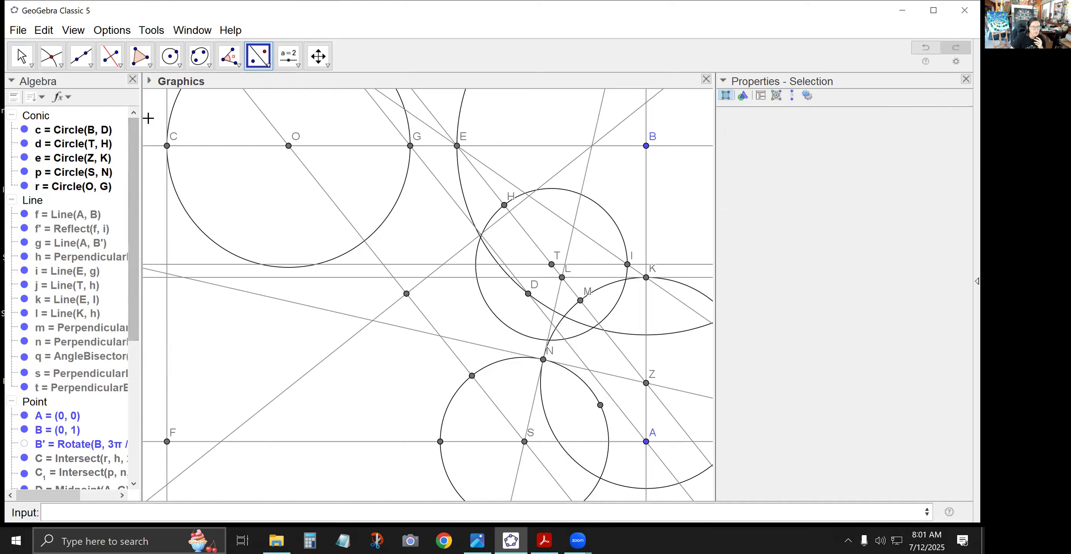
Step: Construct the perpendicular to line FA through the point where the circle around S meets it between F and S
click(119, 67)
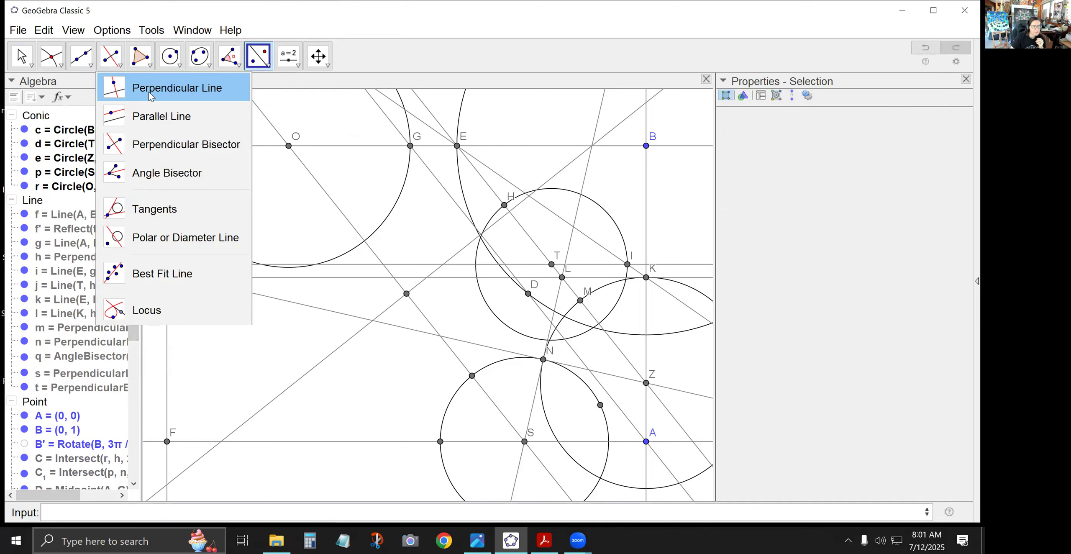
click(113, 87)
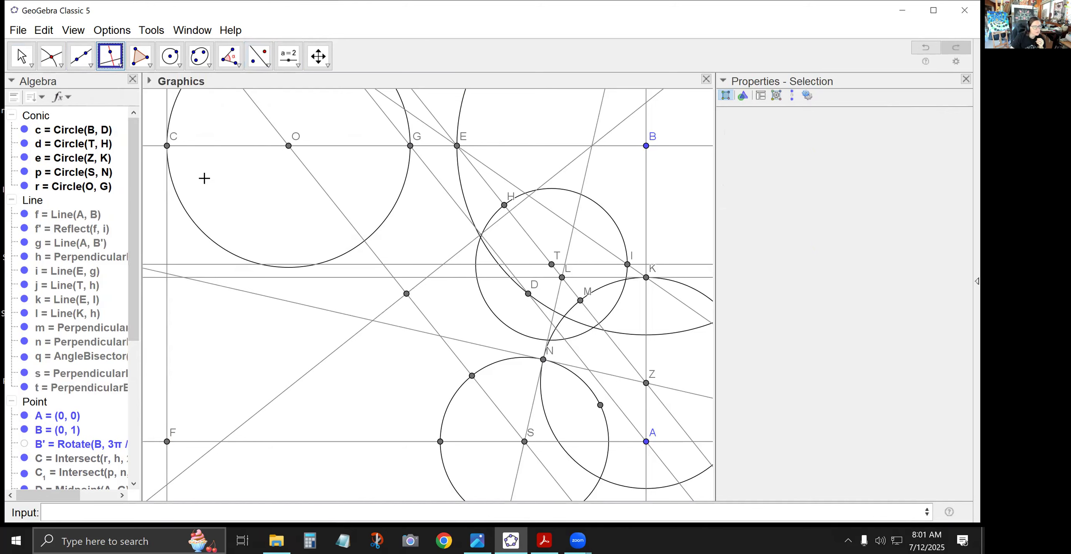
click(438, 443)
click(426, 442)
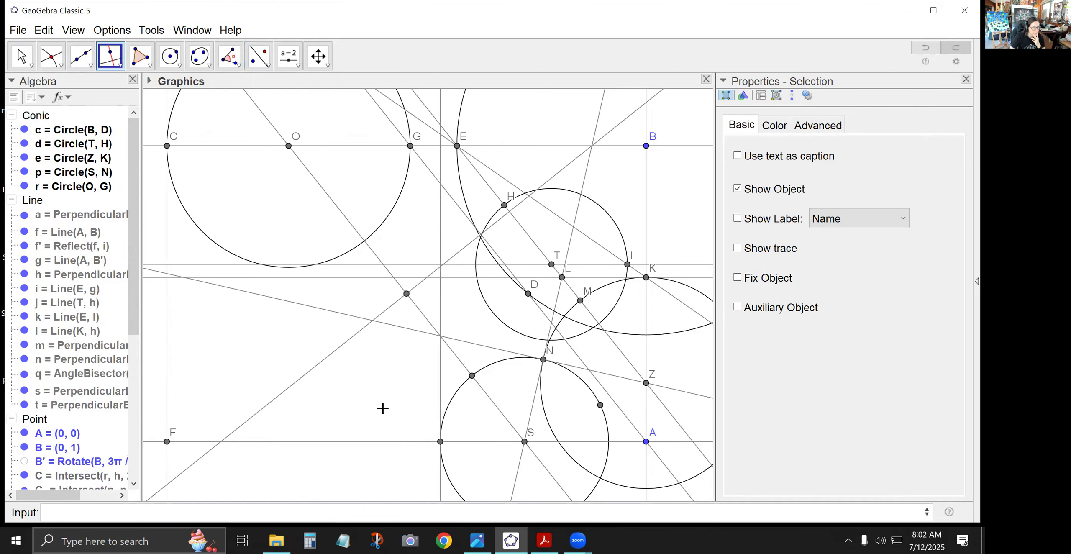
Step: Reflect the three points on the circle around S above line FA about that line, and hide the label of N's mirror image
scroll(423, 387, down, 2)
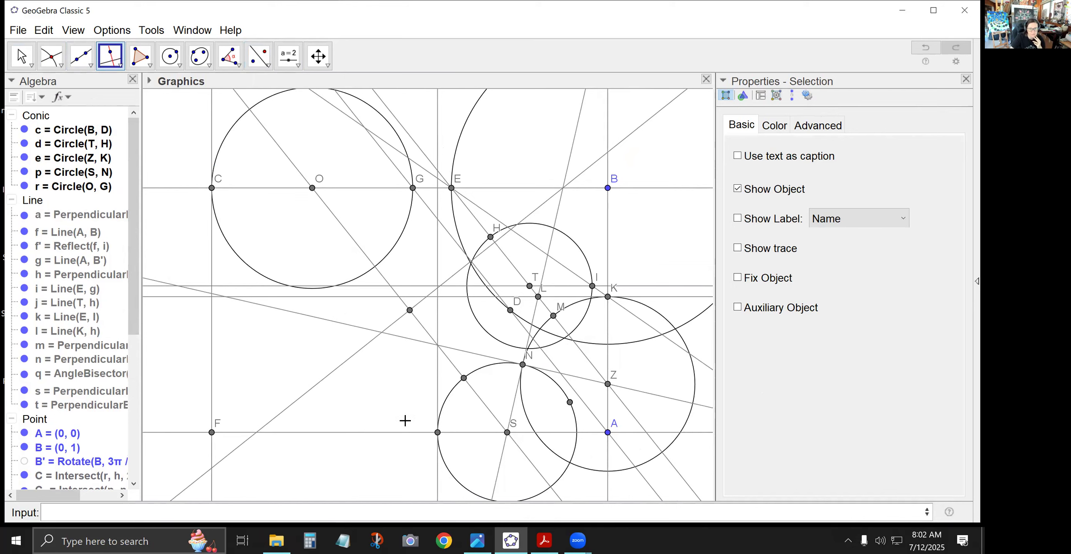
key(Escape)
drag(362, 402, 363, 380)
click(259, 56)
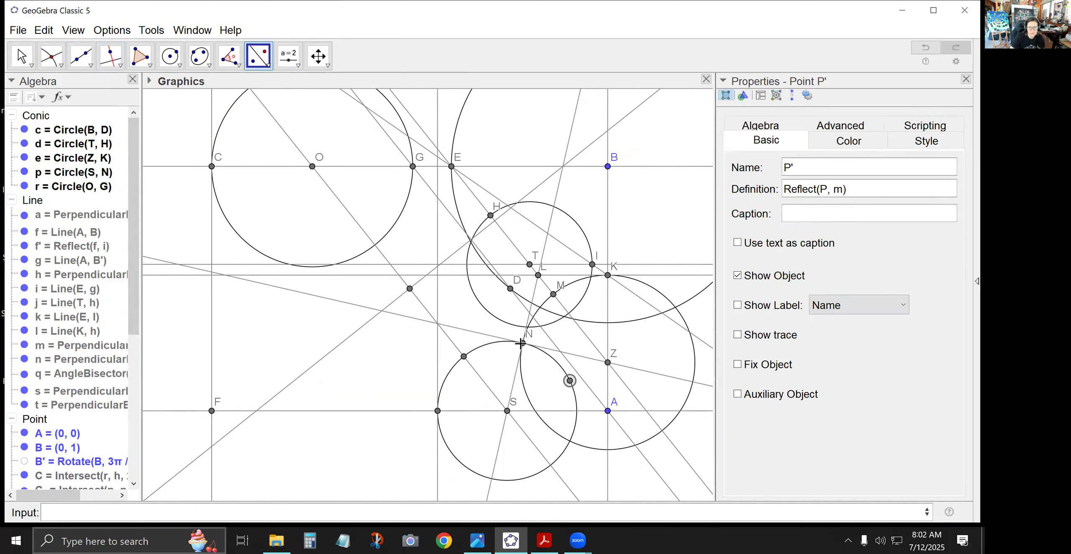
click(521, 343)
click(464, 356)
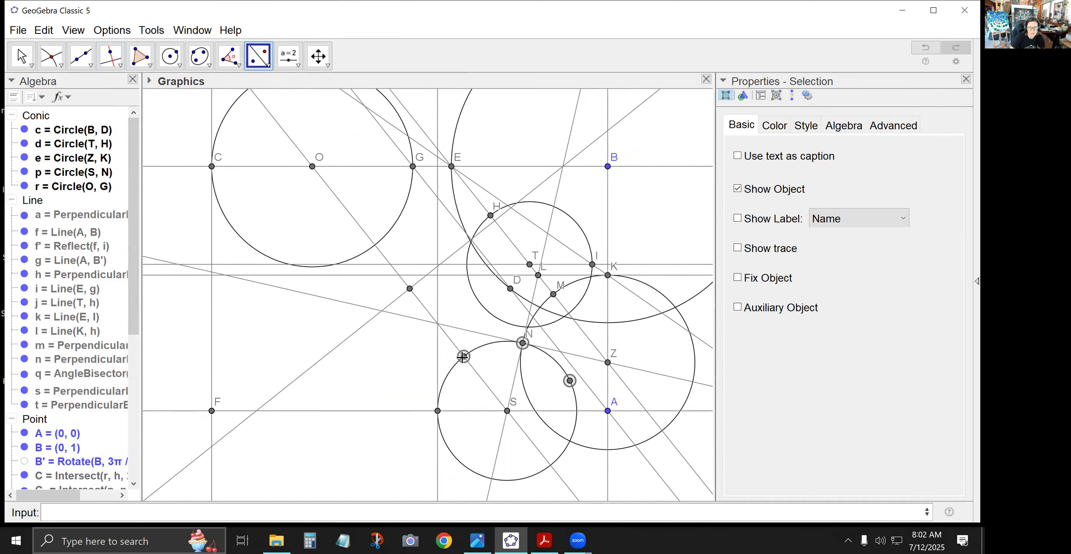
click(467, 411)
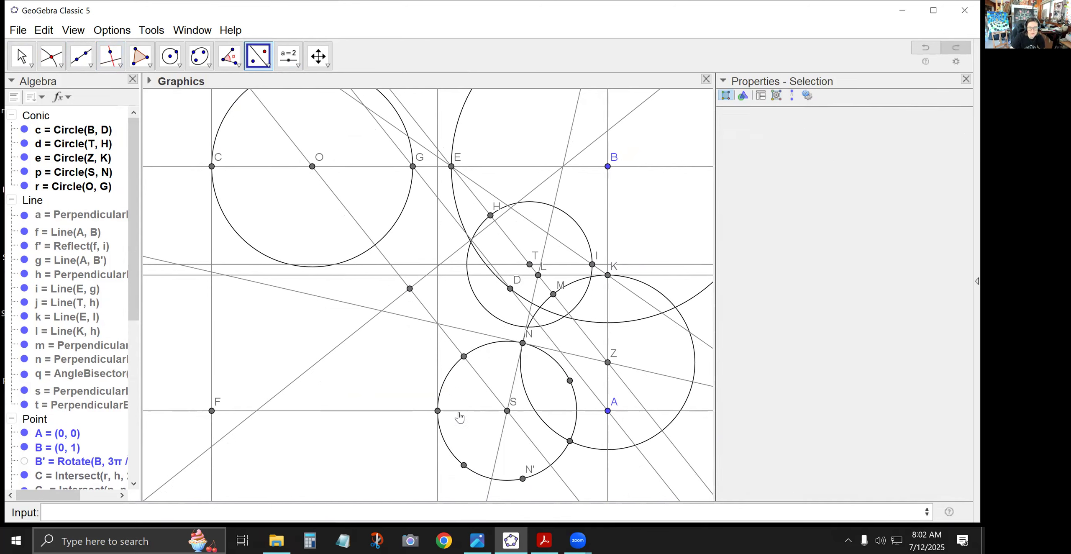
right_click(528, 477)
click(570, 441)
Step: Draw a heptagon polygon through the seven points on the circle around S
click(144, 63)
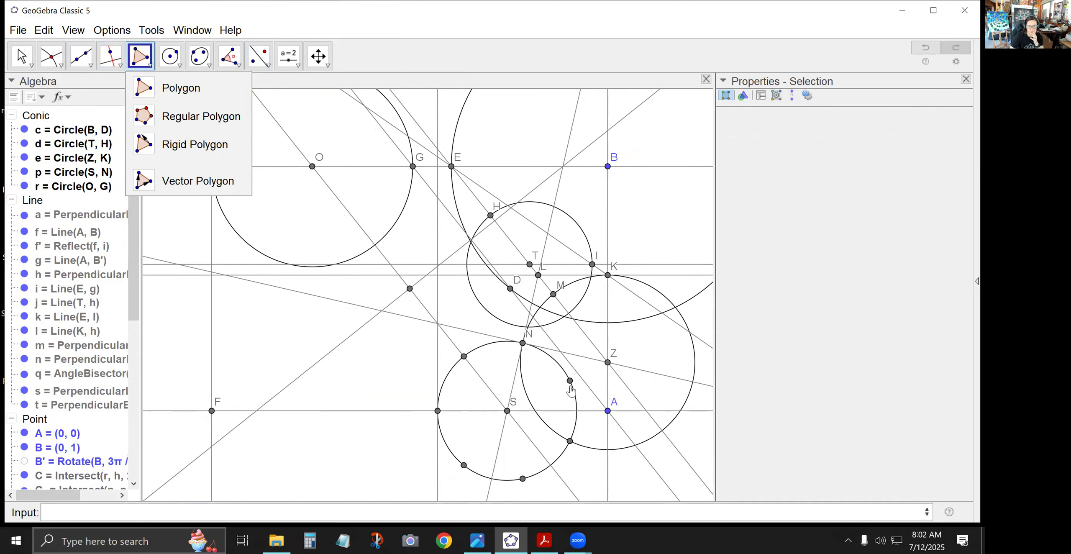
click(569, 381)
click(523, 343)
click(463, 357)
click(438, 411)
click(464, 465)
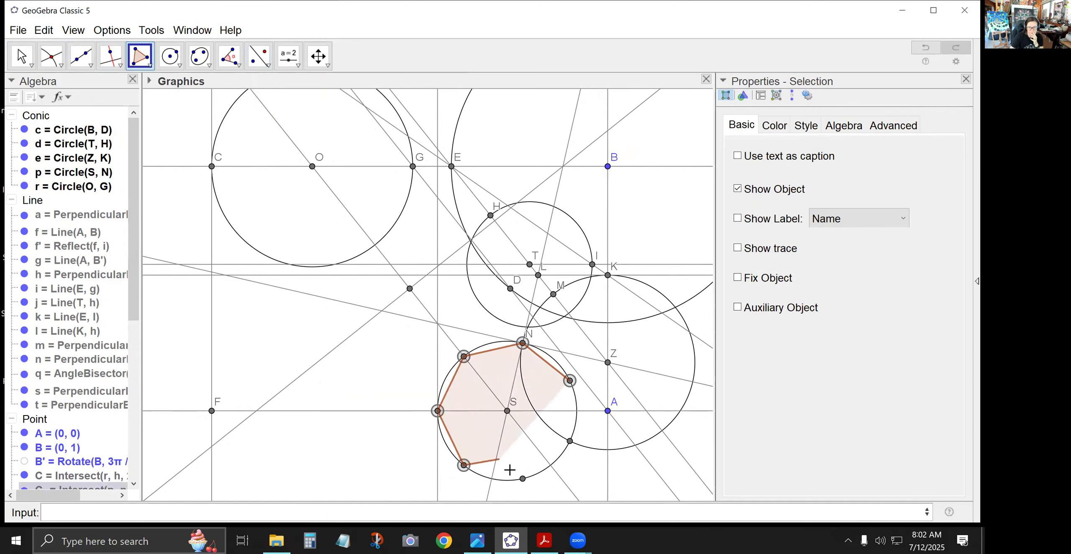
click(522, 478)
click(570, 441)
click(570, 380)
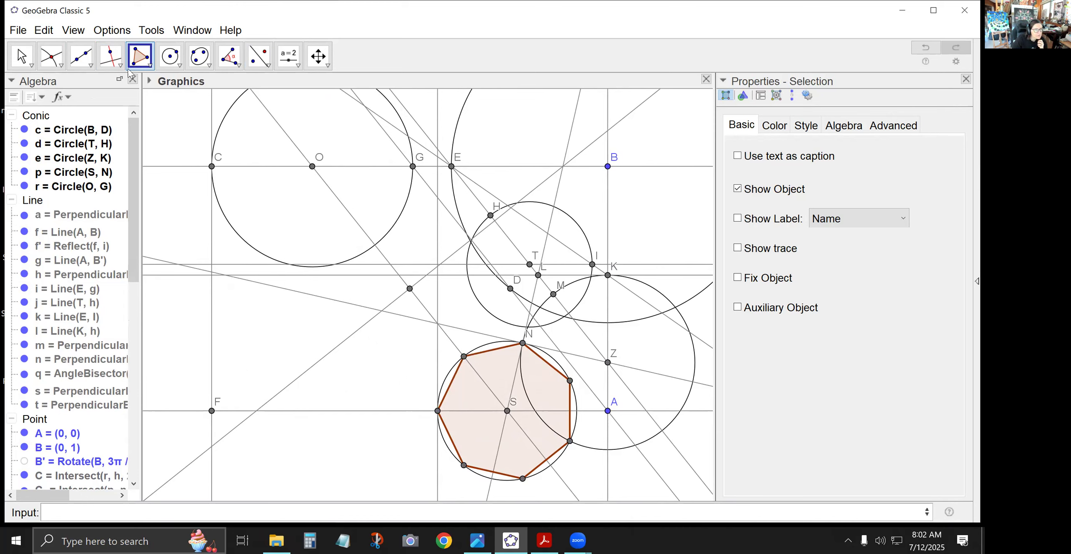
Step: Draw lines along the two heptagon sides that meet at the vertex on line FA
click(81, 56)
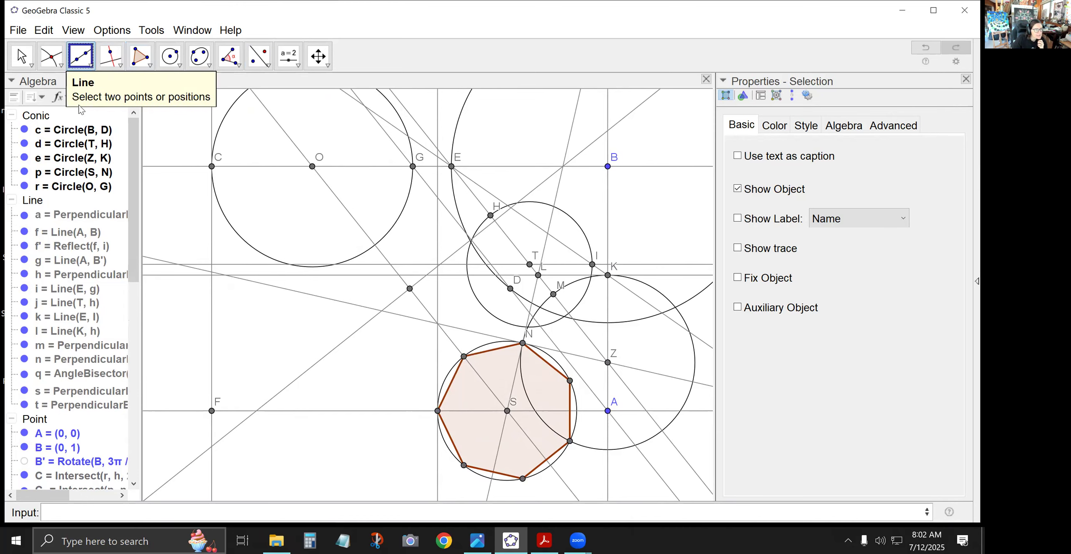
click(464, 356)
click(437, 410)
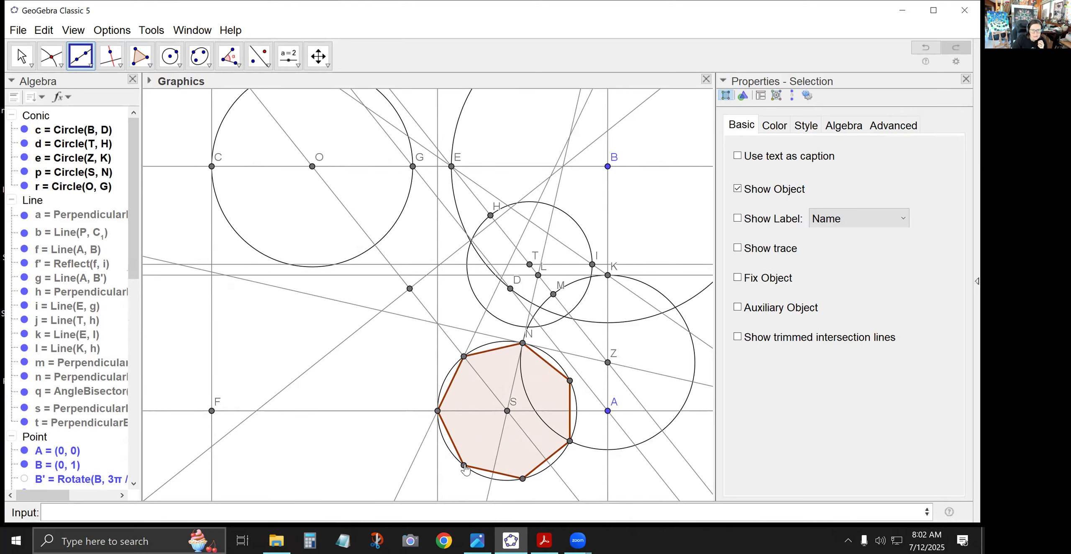
click(464, 466)
click(438, 411)
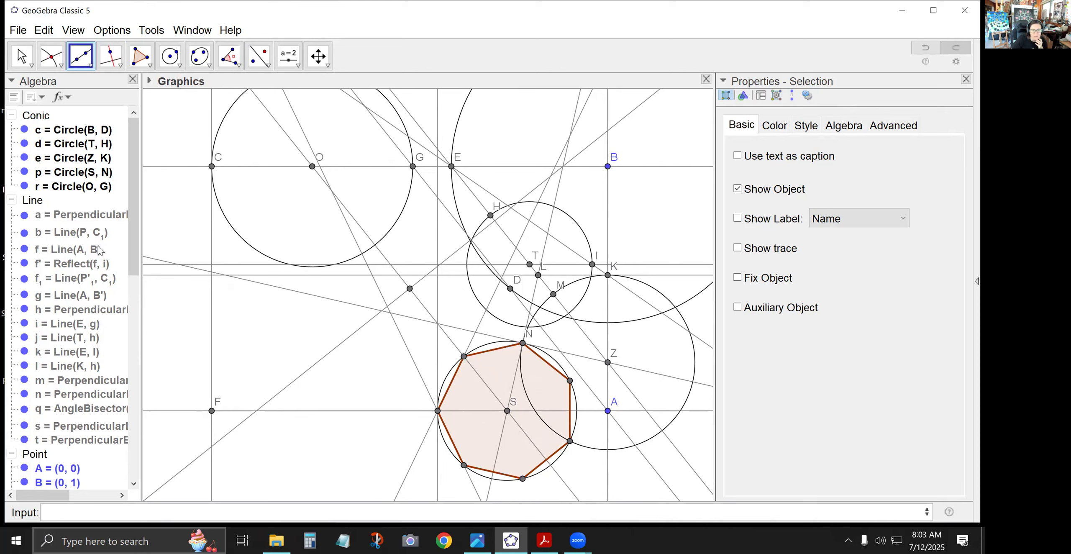
Step: Draw a segment from point S to point L
click(82, 58)
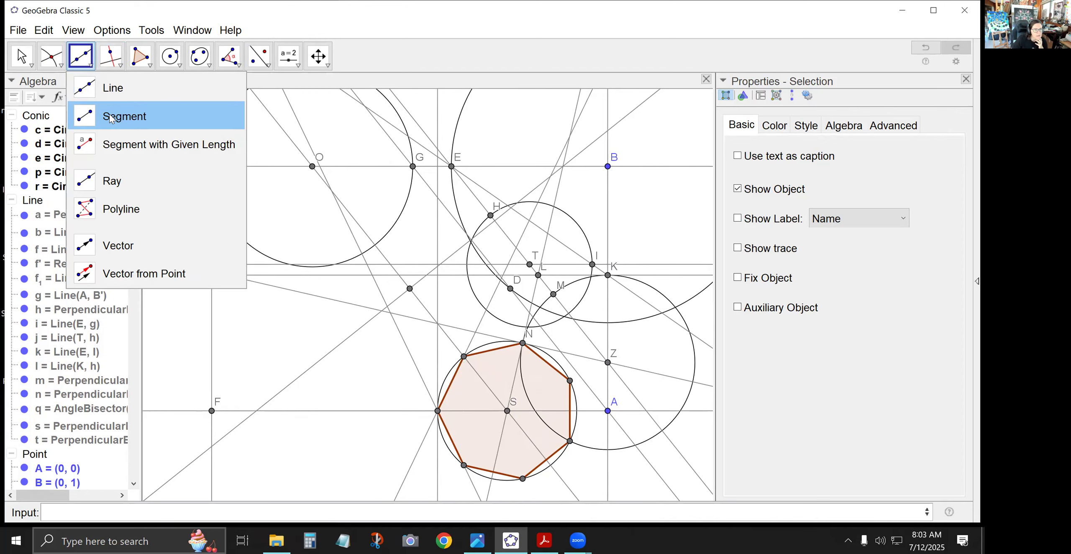
click(124, 116)
click(507, 412)
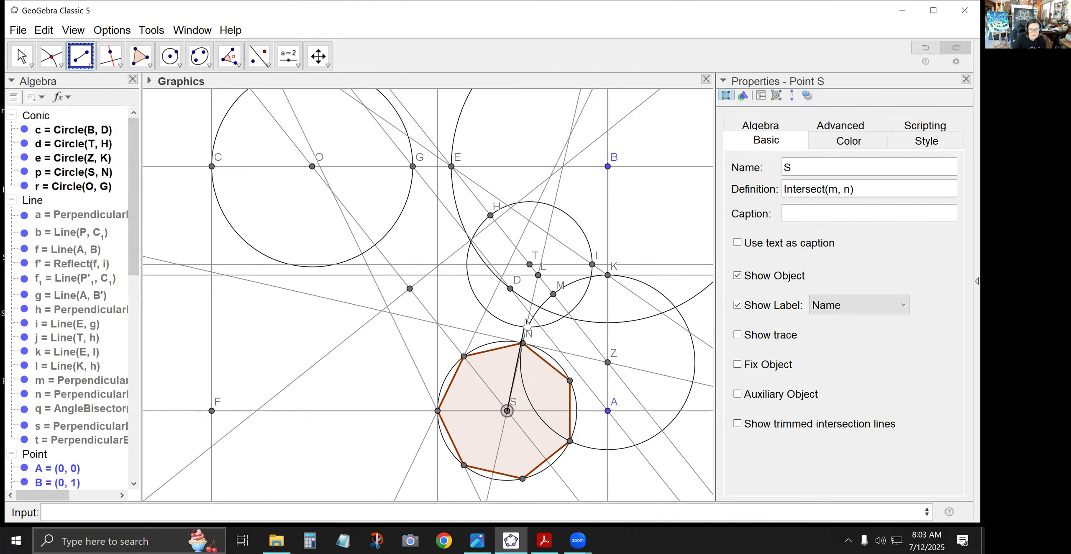
click(538, 276)
Step: Change the colour of segment SL to red
click(21, 56)
click(532, 300)
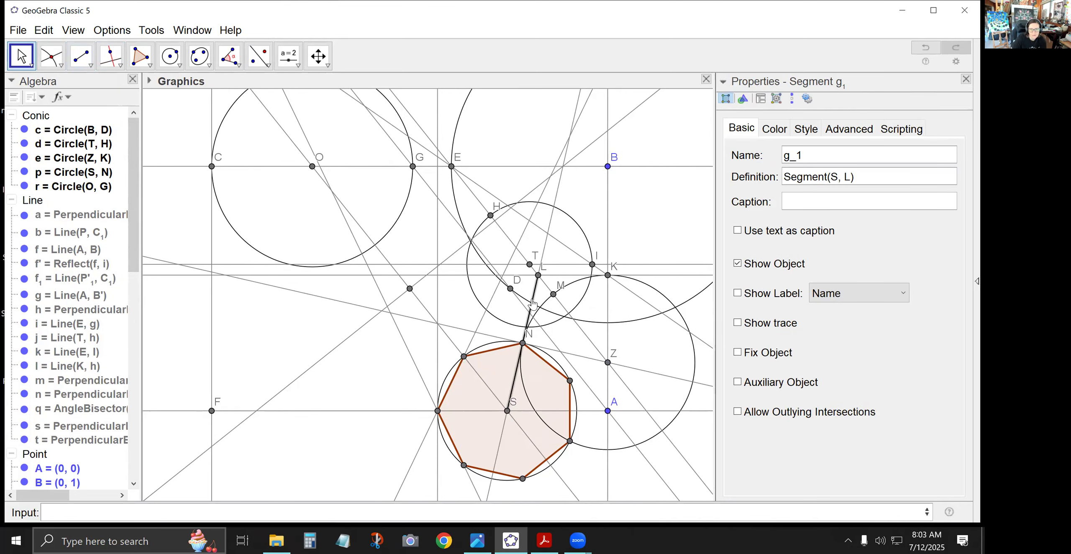
click(775, 127)
click(753, 156)
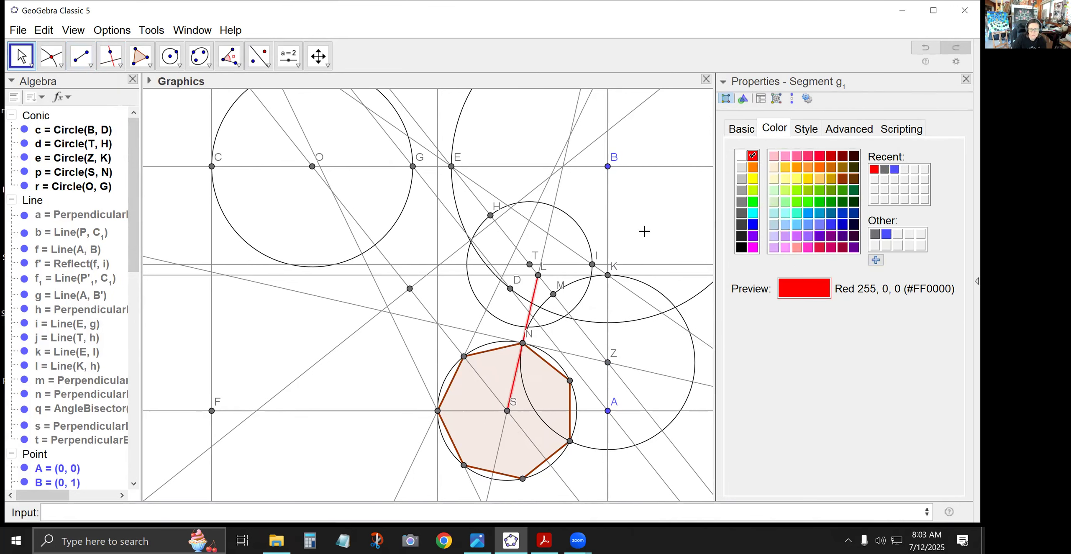
click(538, 239)
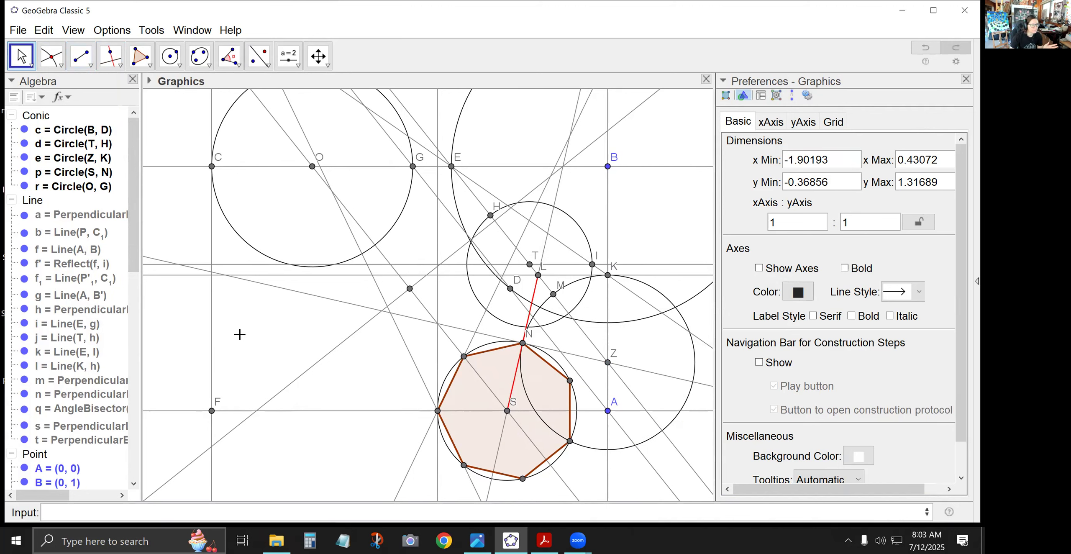
Step: Reflect point L about the midpoint between O and S
click(266, 65)
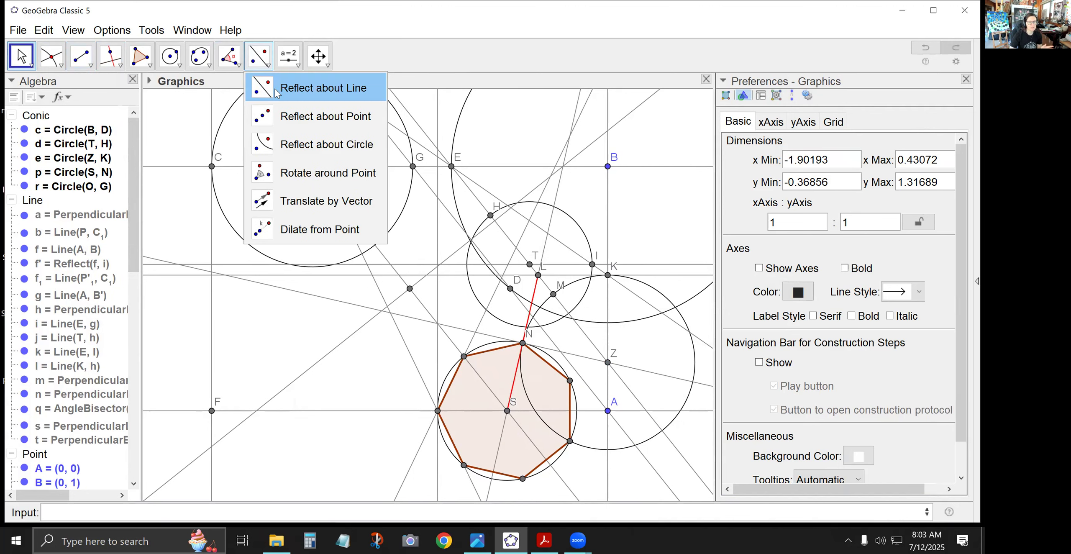
click(296, 116)
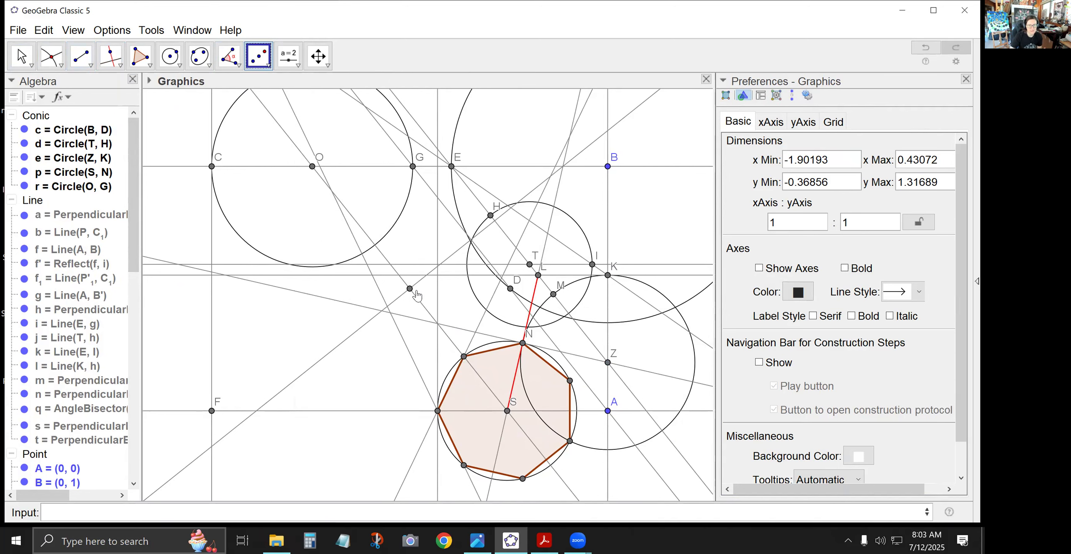
click(539, 276)
click(411, 289)
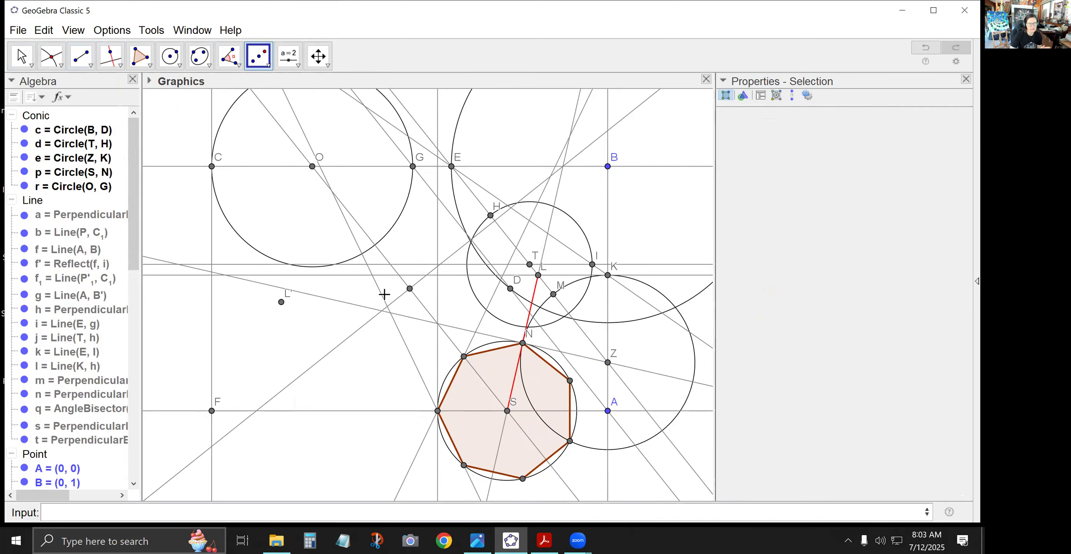
Step: Draw a segment from point O to the mirror image of point L
click(81, 55)
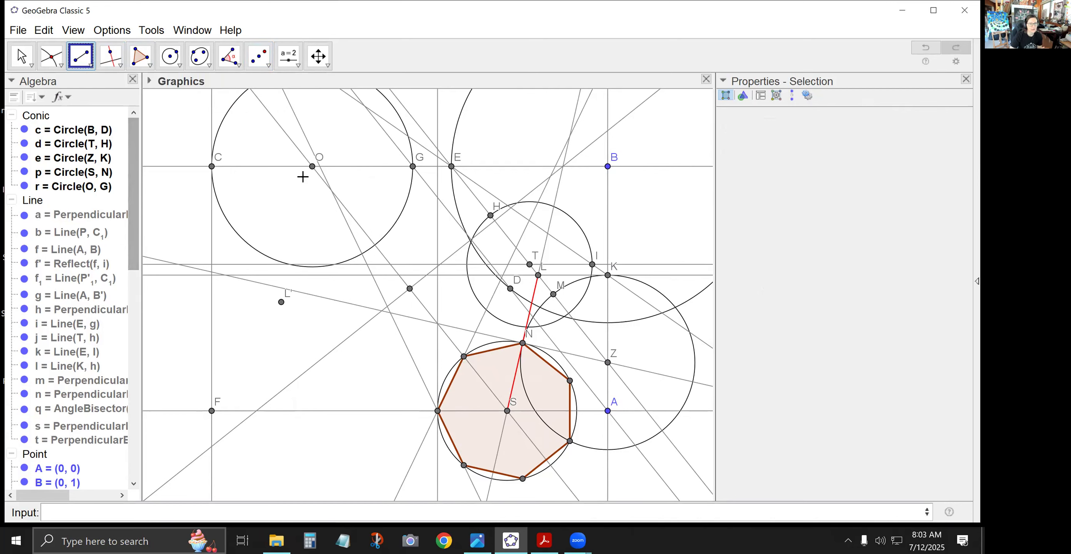
click(311, 166)
click(281, 301)
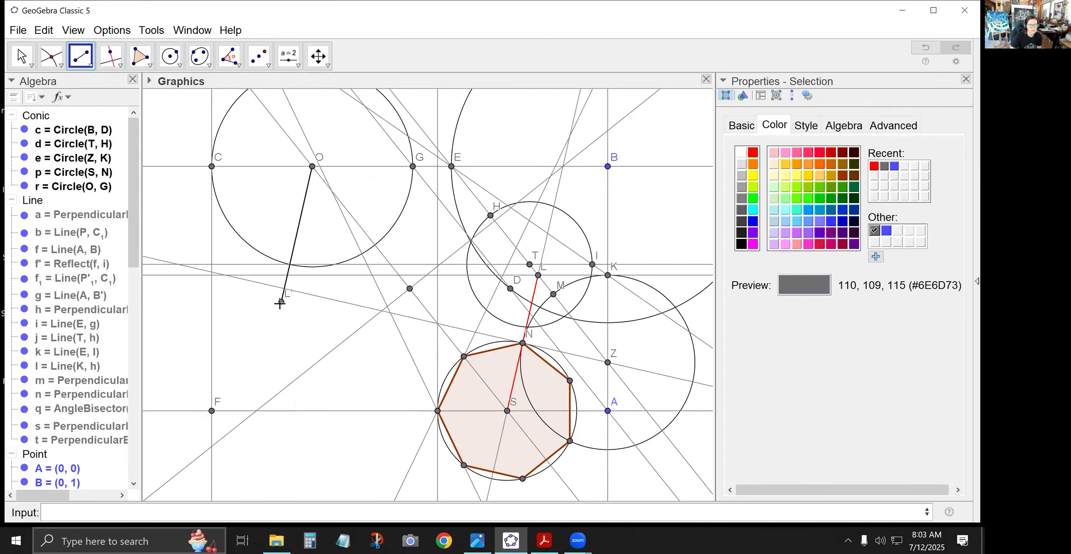
Step: Change the colour of segment OL' to red
click(21, 55)
click(293, 251)
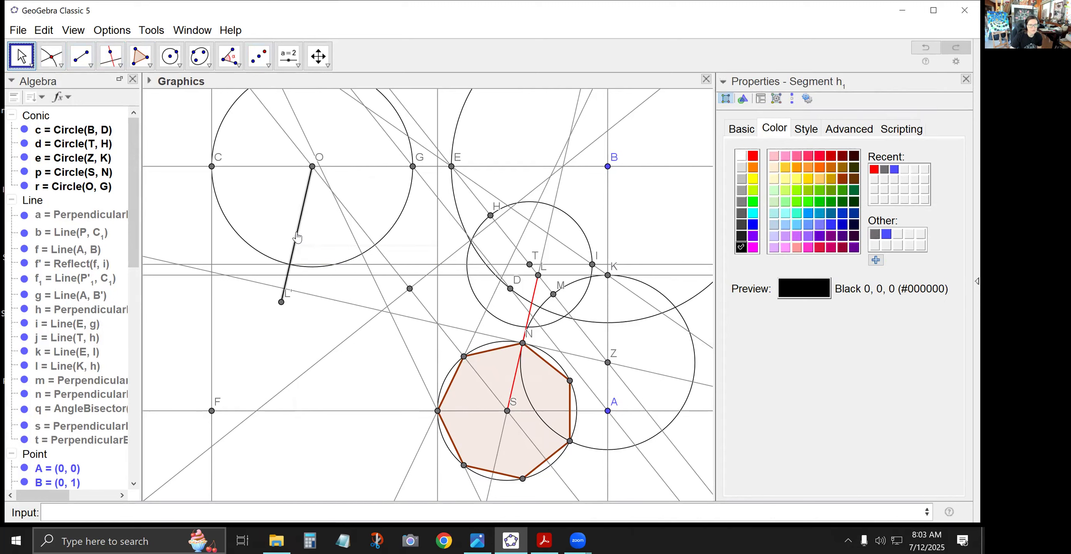
click(753, 156)
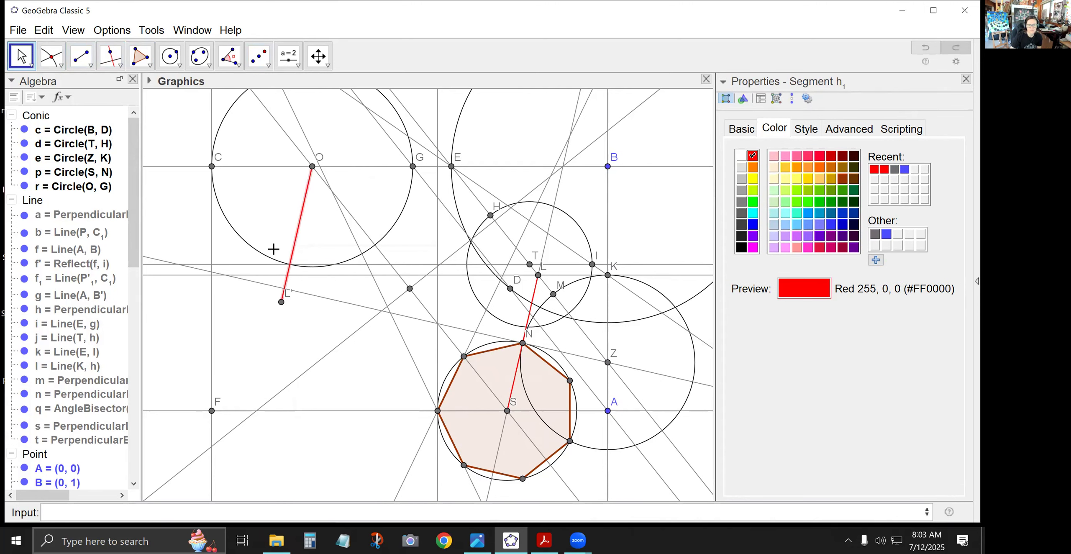
click(311, 238)
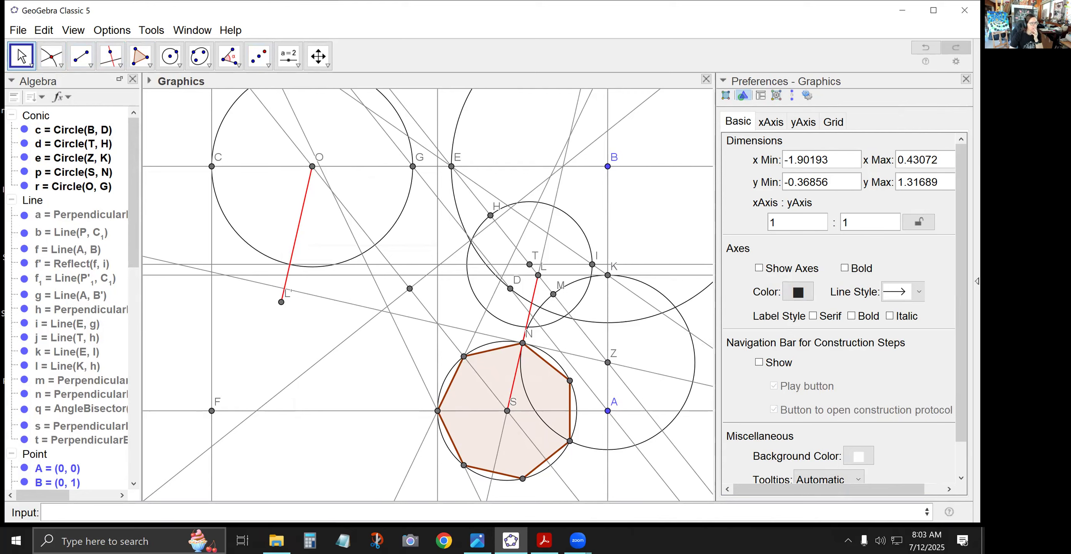
Step: Reflect point K about the midpoint between O and S
click(259, 56)
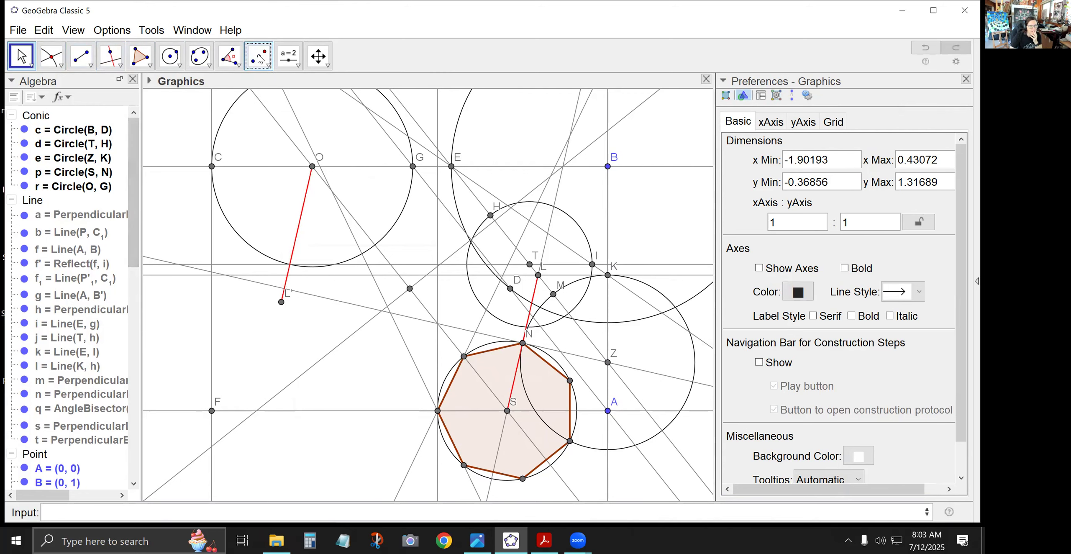
click(607, 275)
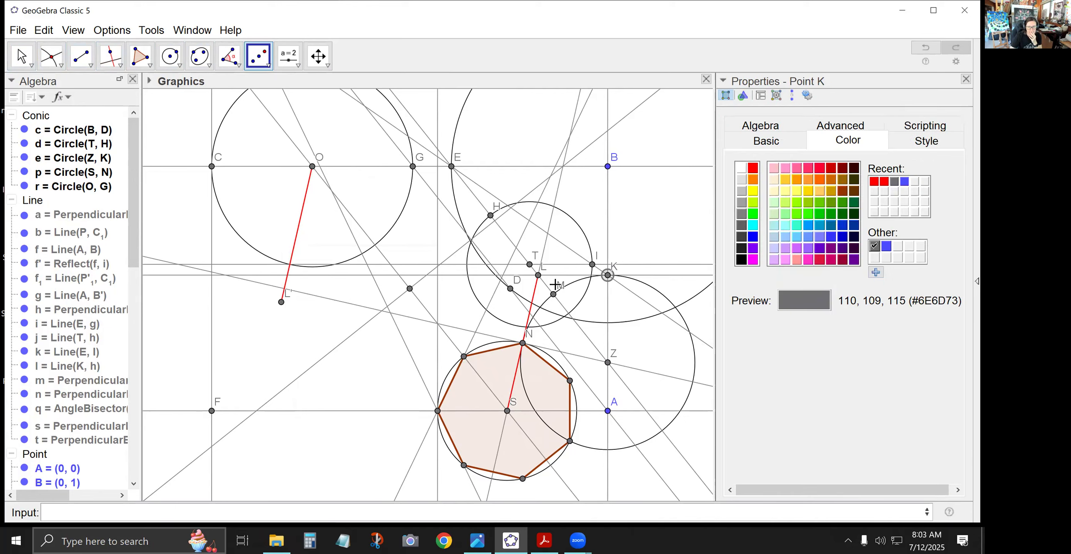
click(409, 288)
Step: Draw segments from L to K and from L' to K'
click(80, 55)
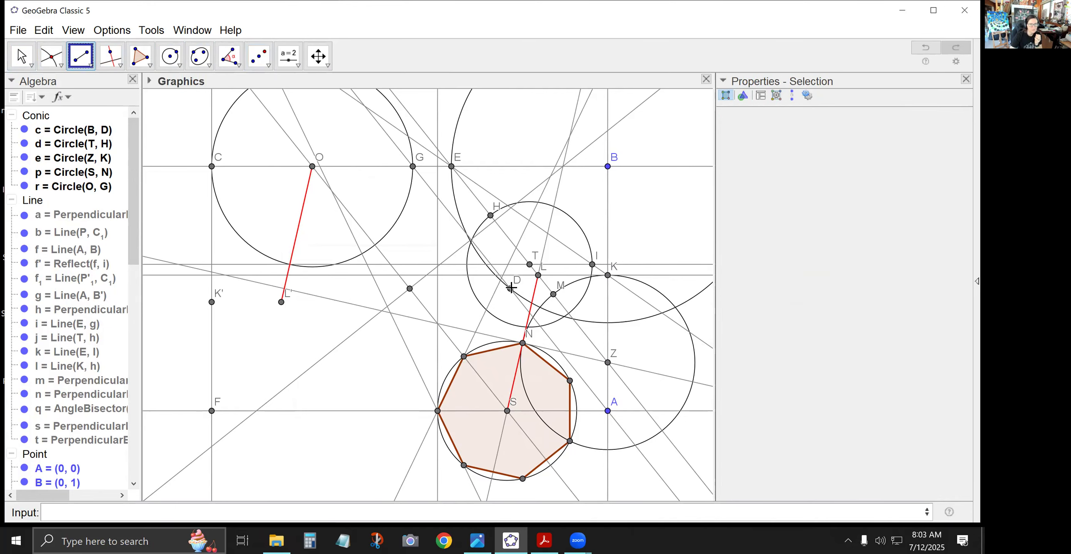
click(538, 275)
click(601, 280)
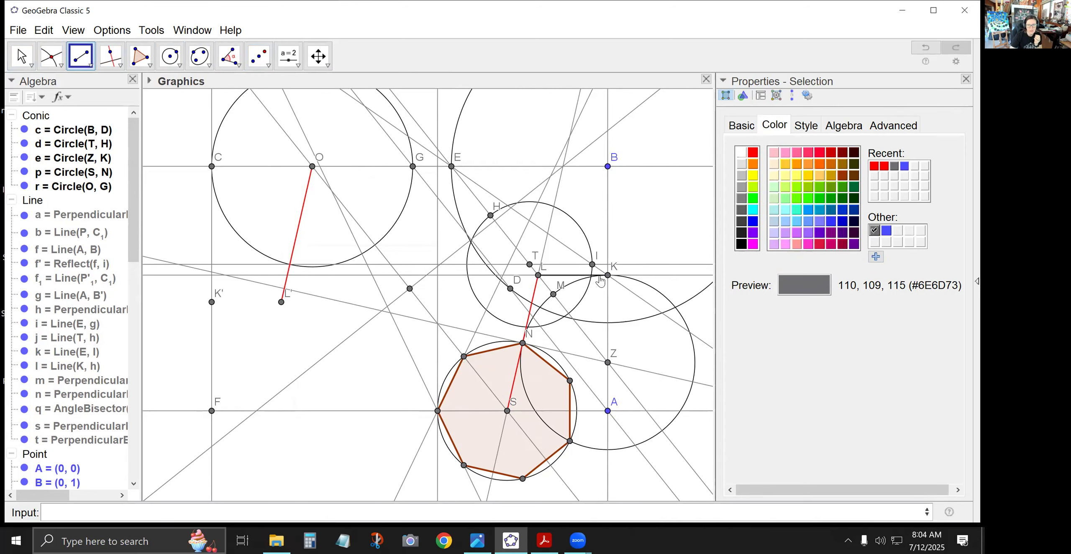
click(281, 301)
click(212, 301)
Step: Change the colour of segments LK and L'K' to red
click(23, 58)
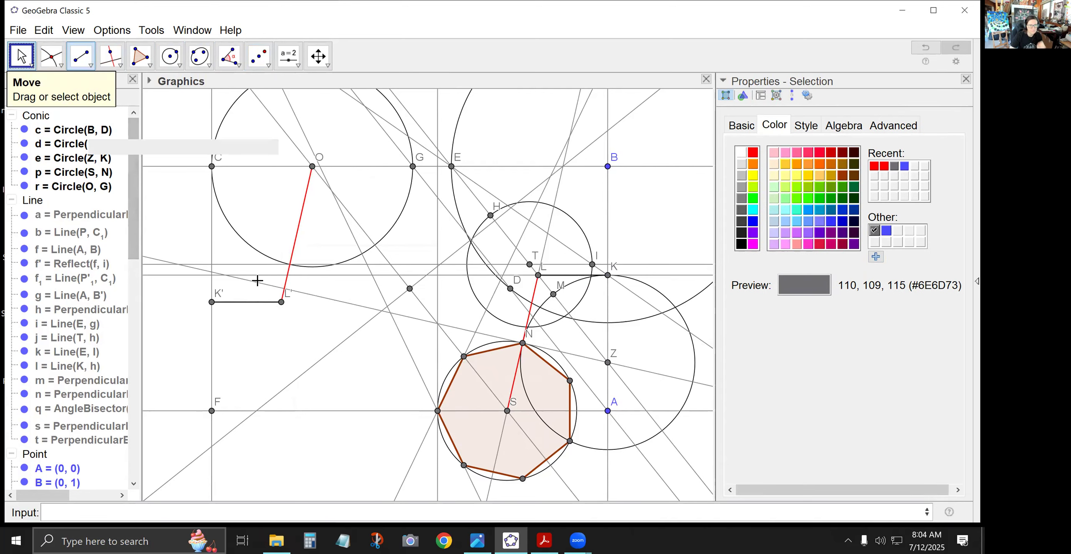
click(574, 275)
ctrl+click(246, 302)
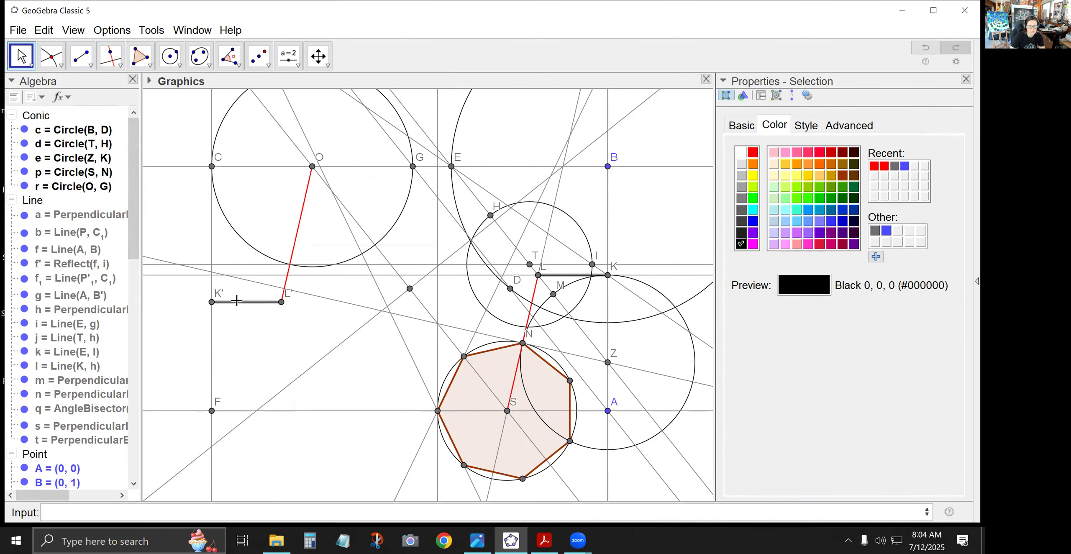
click(751, 153)
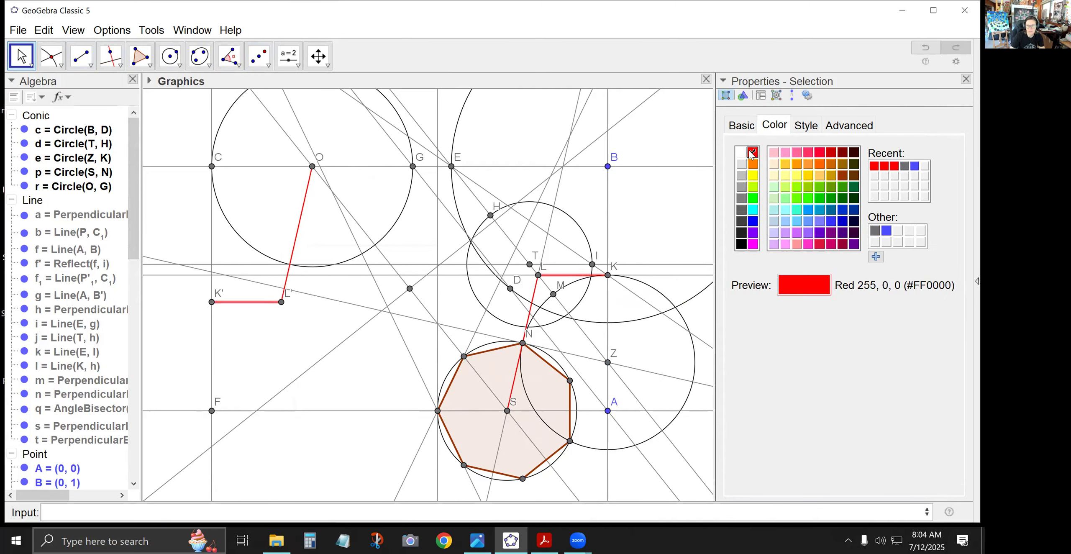
click(313, 321)
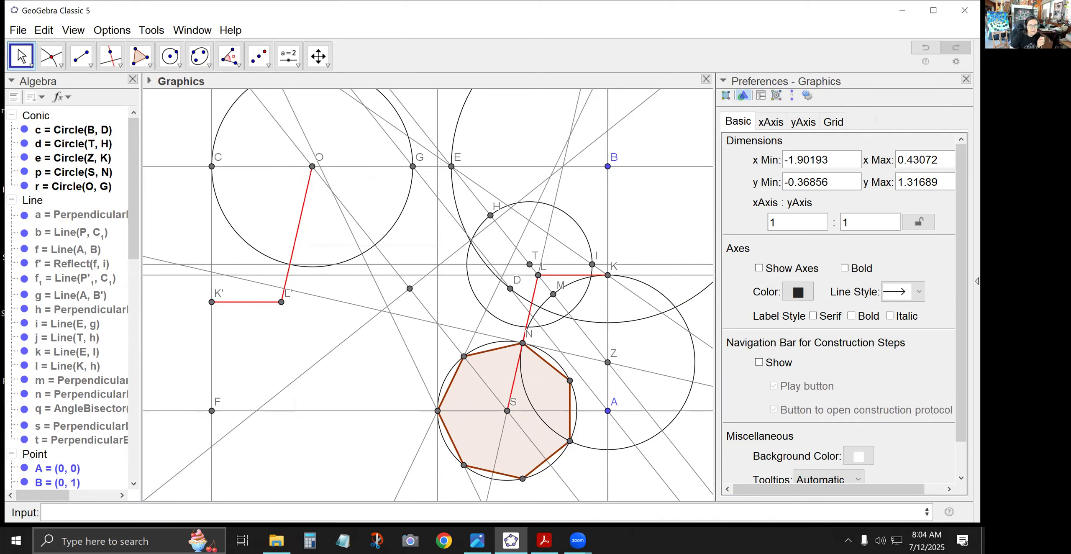
Step: Reflect point E about the midpoint between O and S
click(258, 57)
click(452, 167)
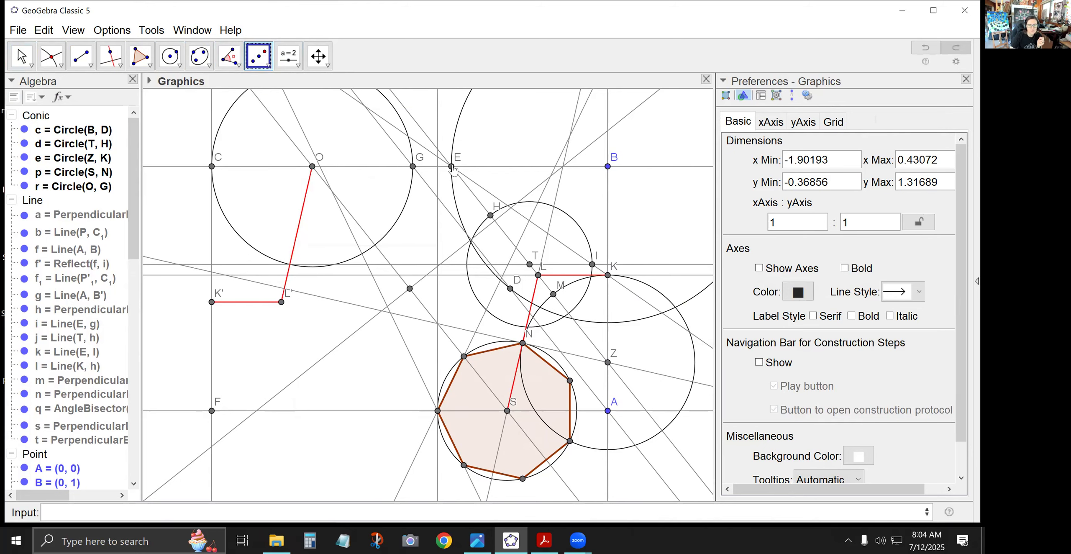
click(410, 288)
Step: Draw segments from E' to L' and from L to E
click(81, 56)
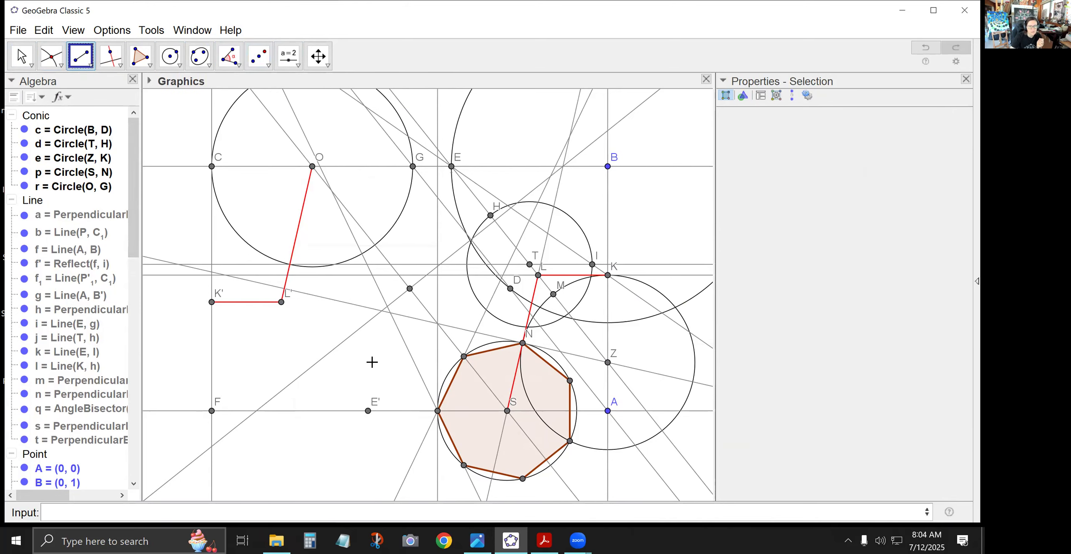
click(368, 411)
click(281, 302)
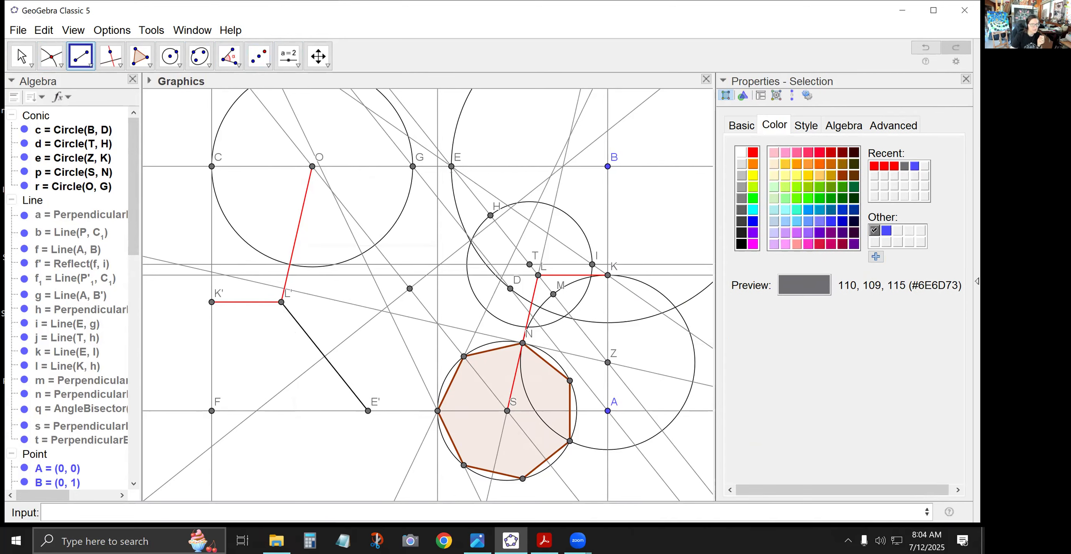
click(538, 275)
click(451, 166)
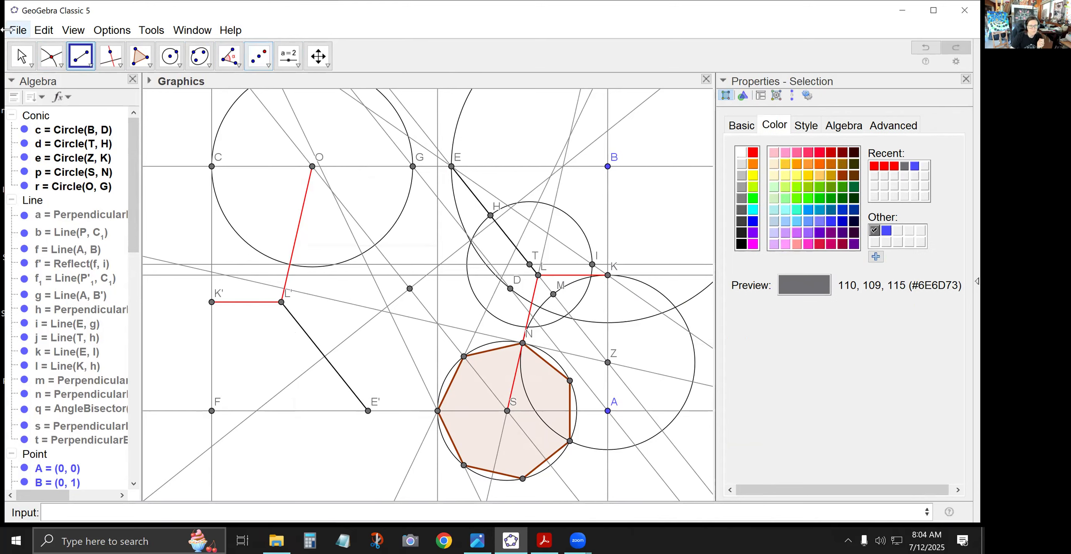
Step: Change the colour of segments E'L' and LE to red
click(21, 55)
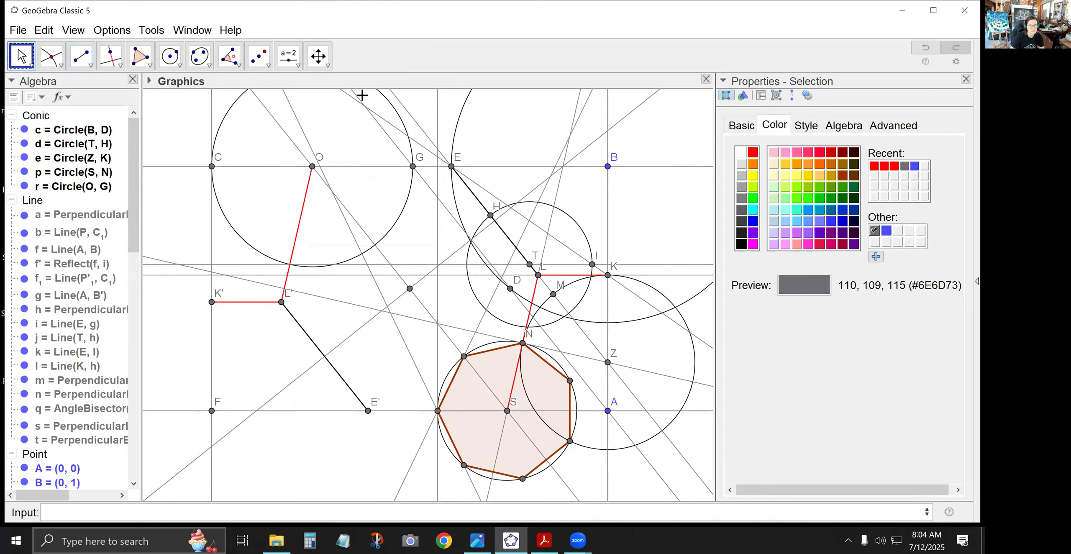
click(472, 199)
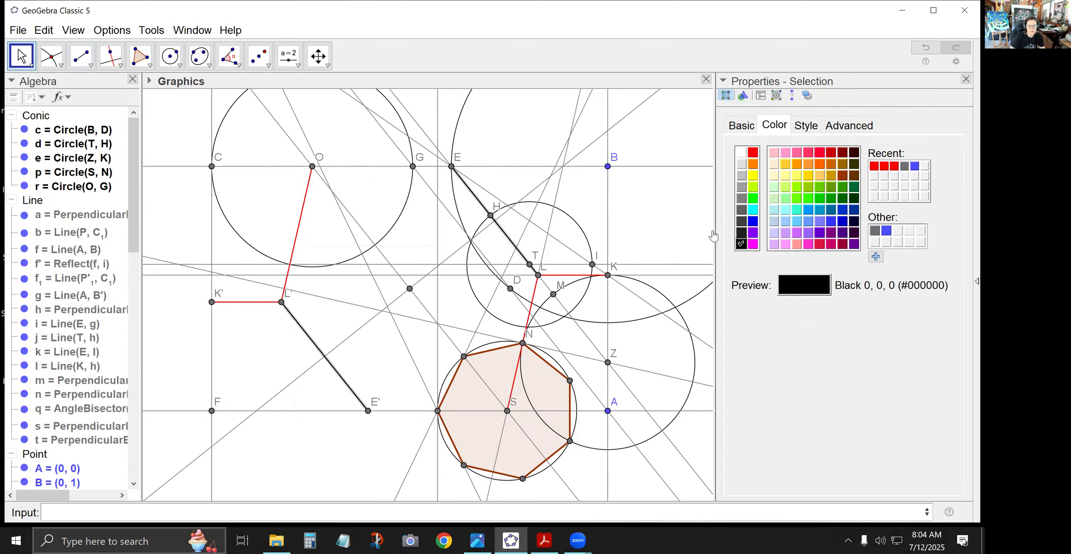
click(753, 152)
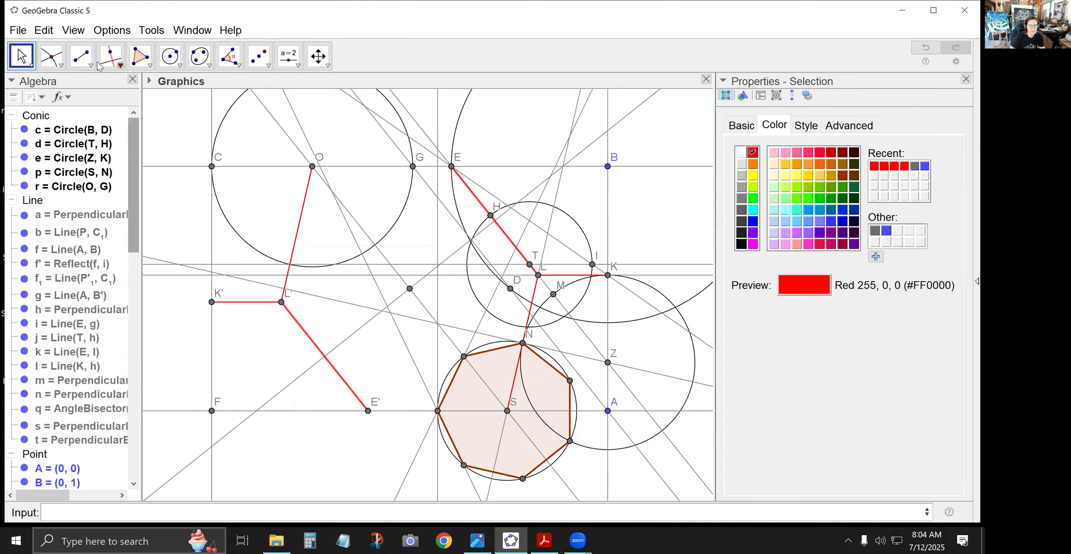
click(331, 323)
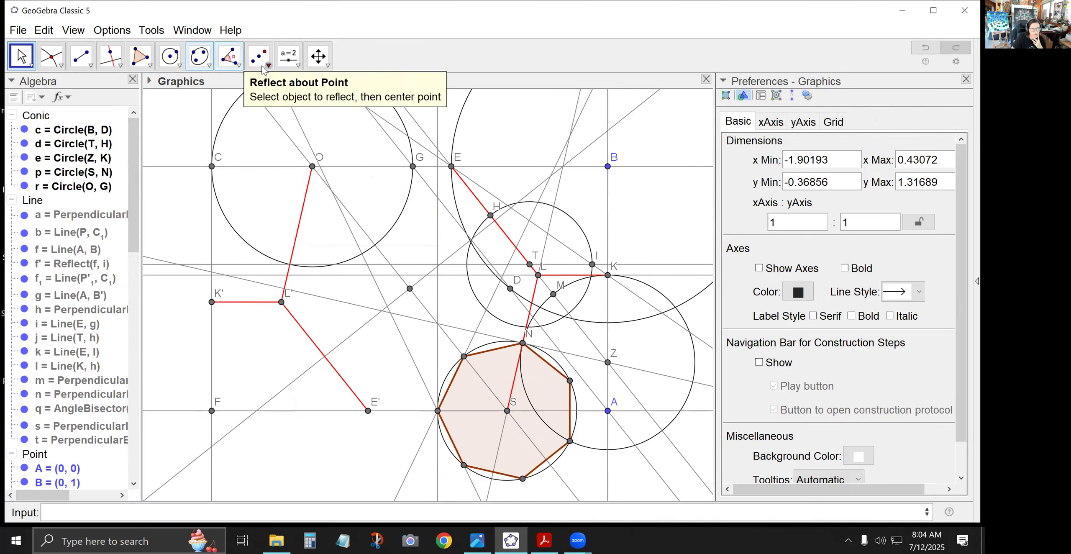
Step: Draw a line through E' parallel to the heptagon's extended upper-left side and mark its intersection with the extended lower-left side
click(119, 67)
click(161, 117)
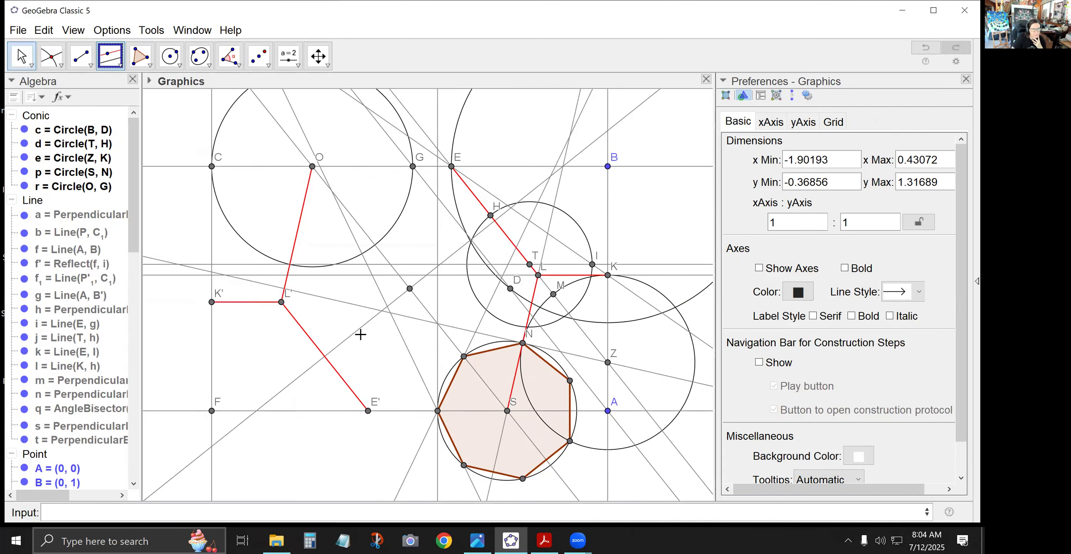
click(368, 410)
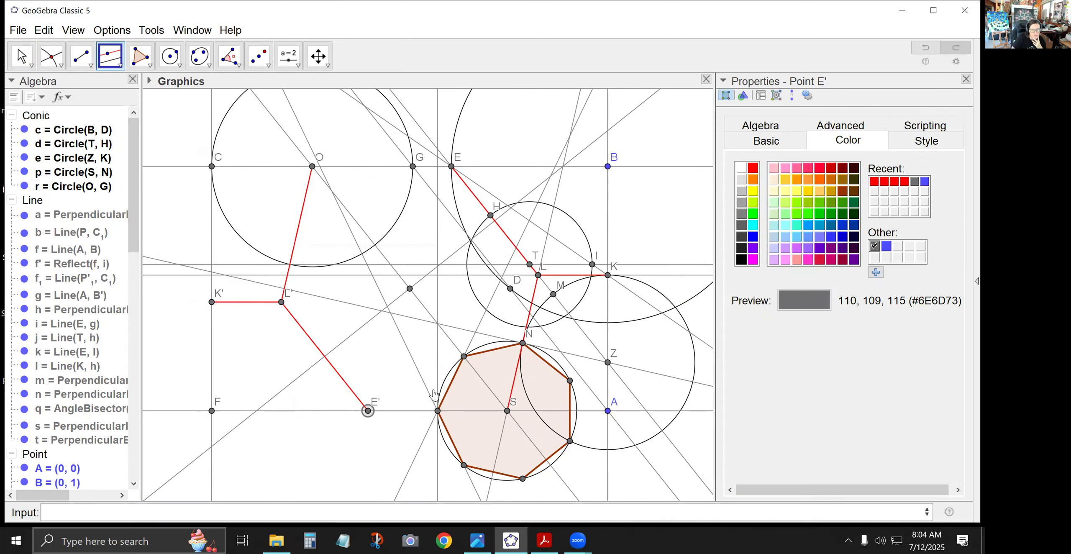
click(471, 338)
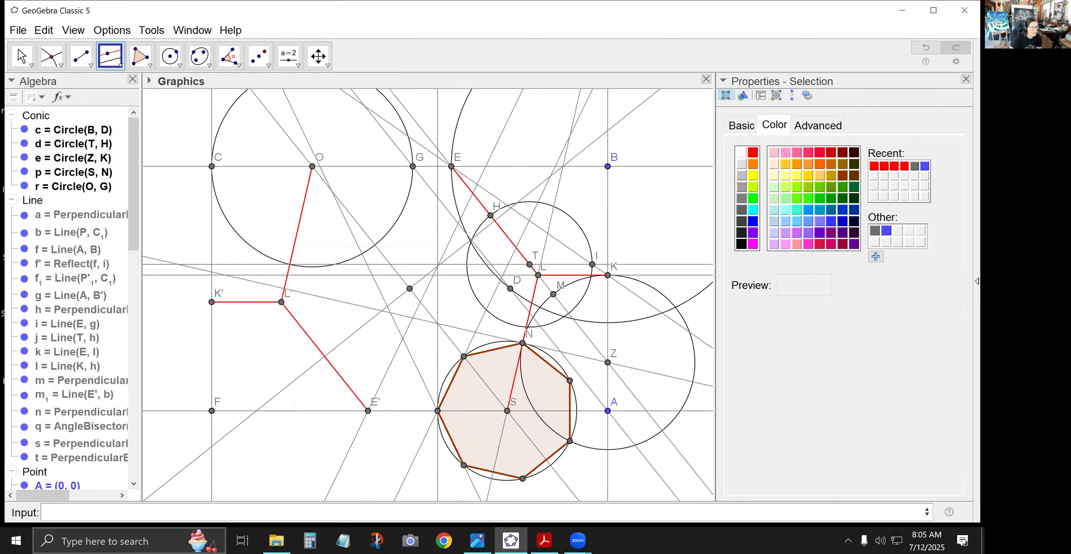
click(50, 56)
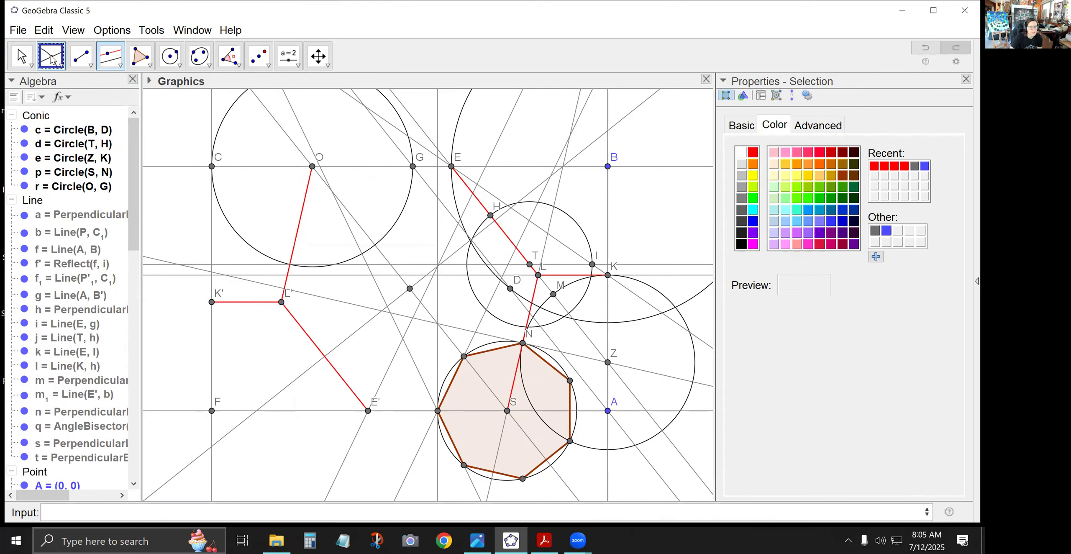
click(403, 339)
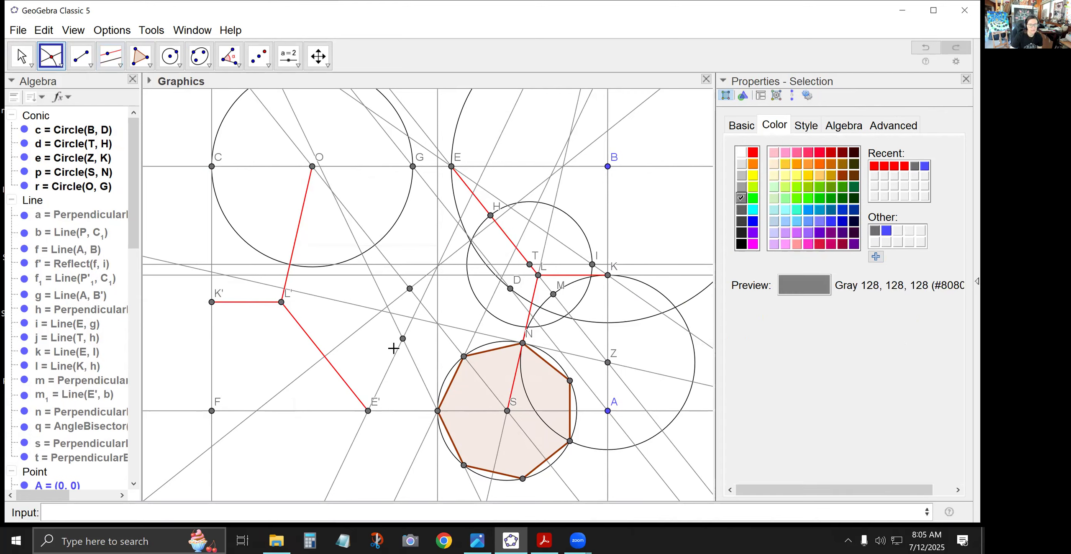
Step: Reflect the new intersection point above E' about the line through O and S
click(260, 58)
click(294, 89)
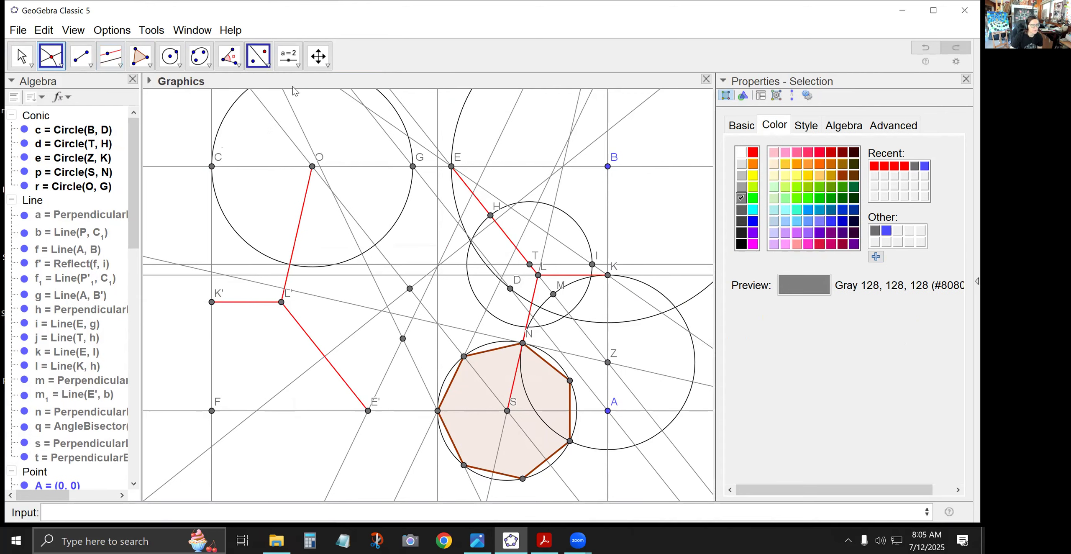
click(400, 338)
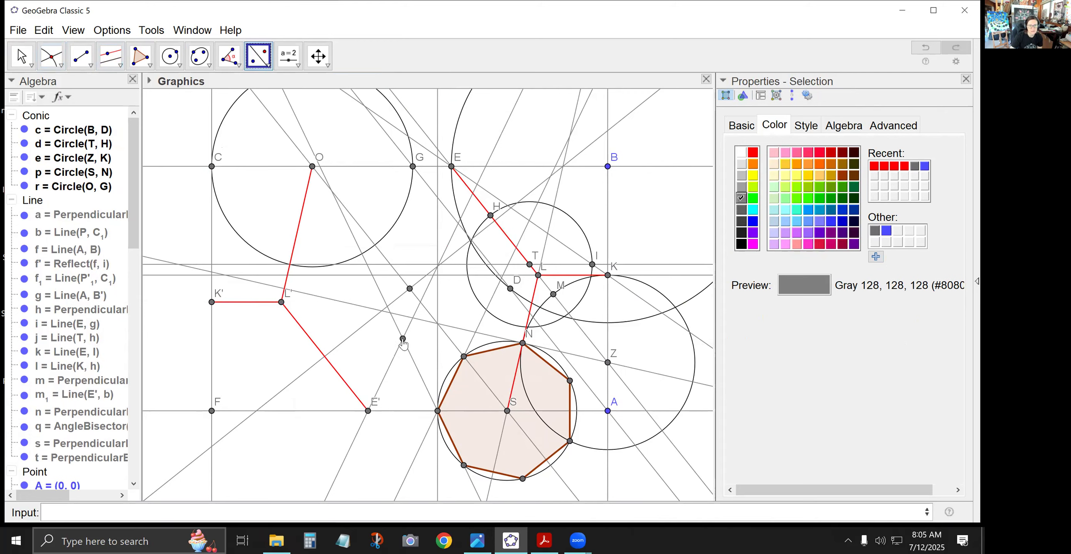
click(429, 313)
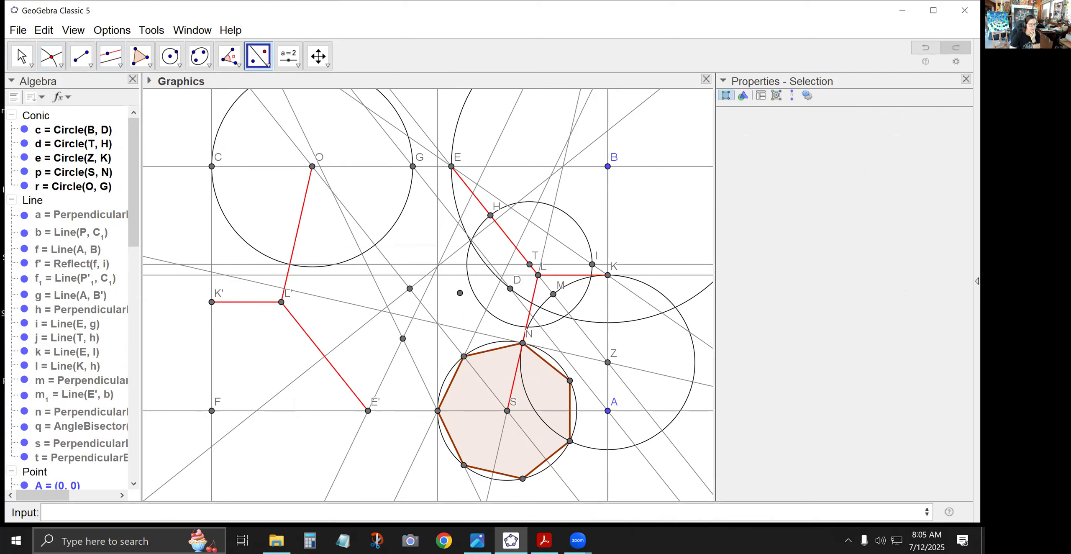
Step: Mark the points where the perpendicular bisector of OS crosses line EL and segment E'L'
click(51, 56)
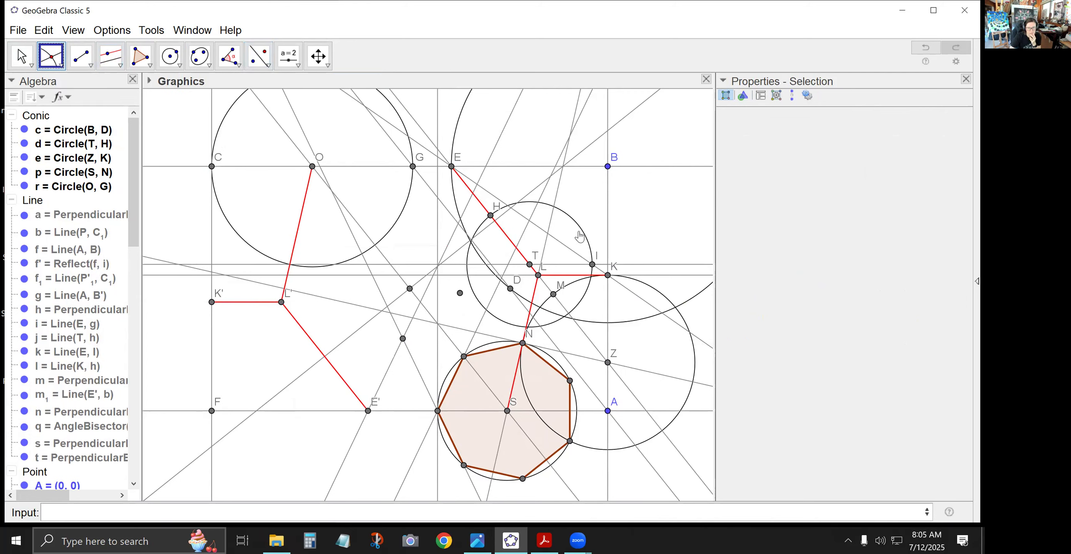
click(495, 225)
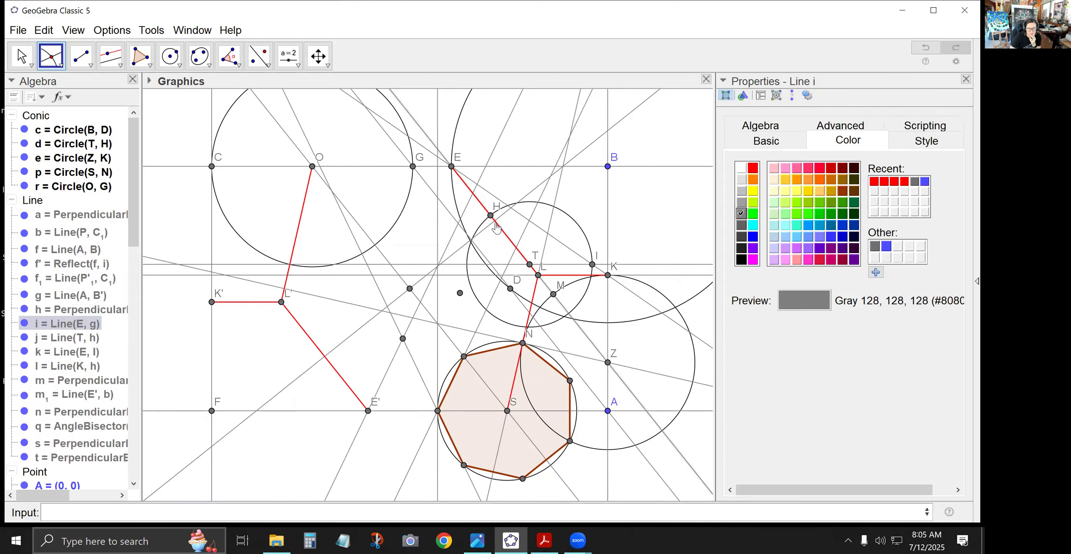
click(529, 199)
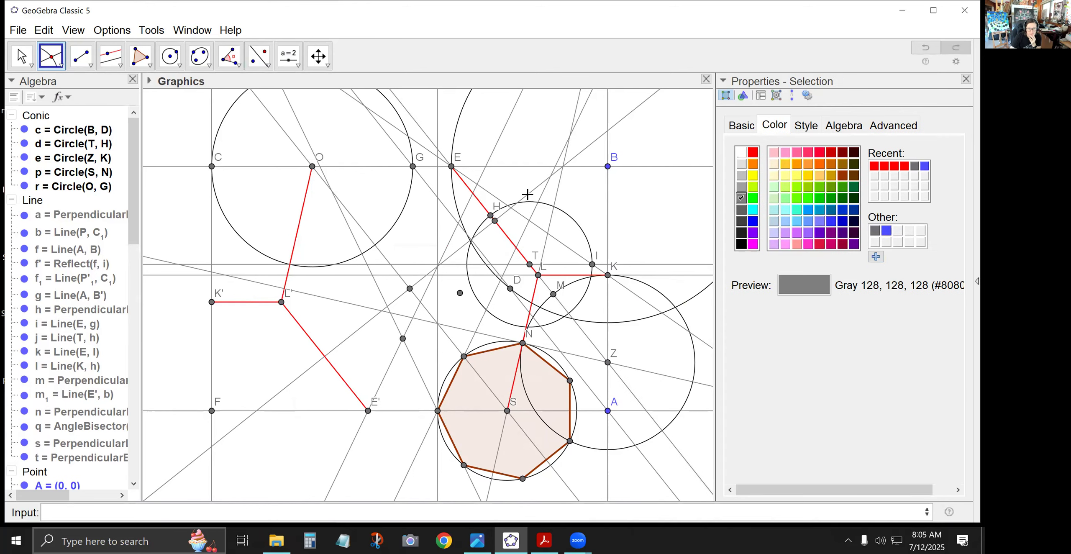
click(325, 357)
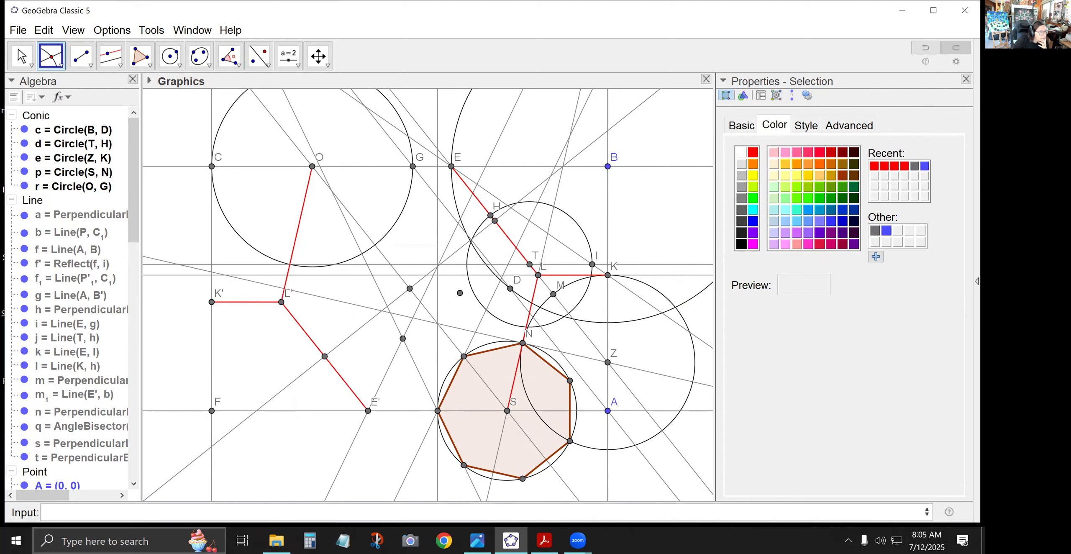
Step: Reflect the heptagon's upper-right vertex about the line through N perpendicular to SL
click(259, 56)
click(569, 380)
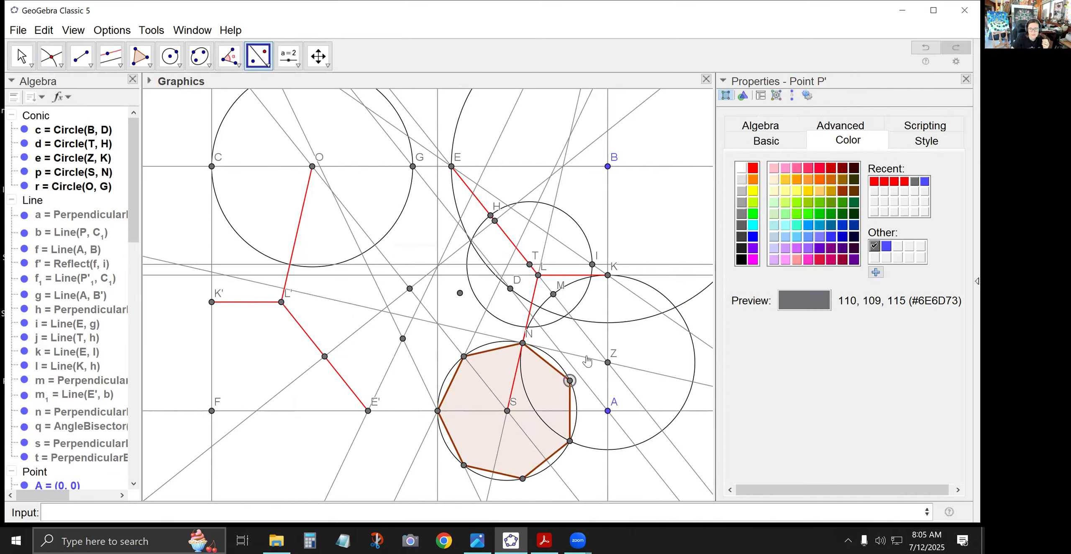
click(585, 357)
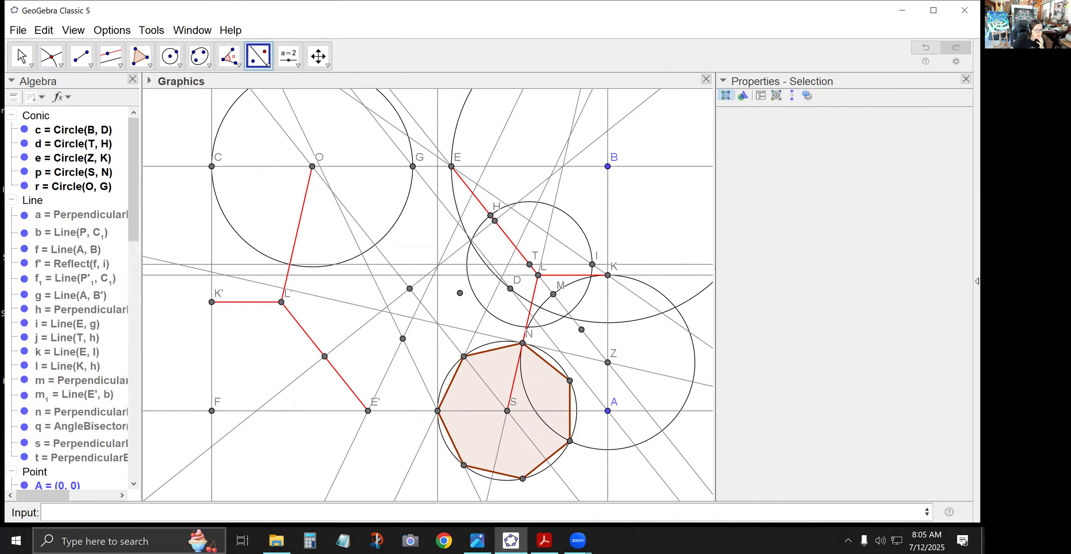
Step: Mark the intersection of the heptagon's vertical right side with line FA
click(51, 56)
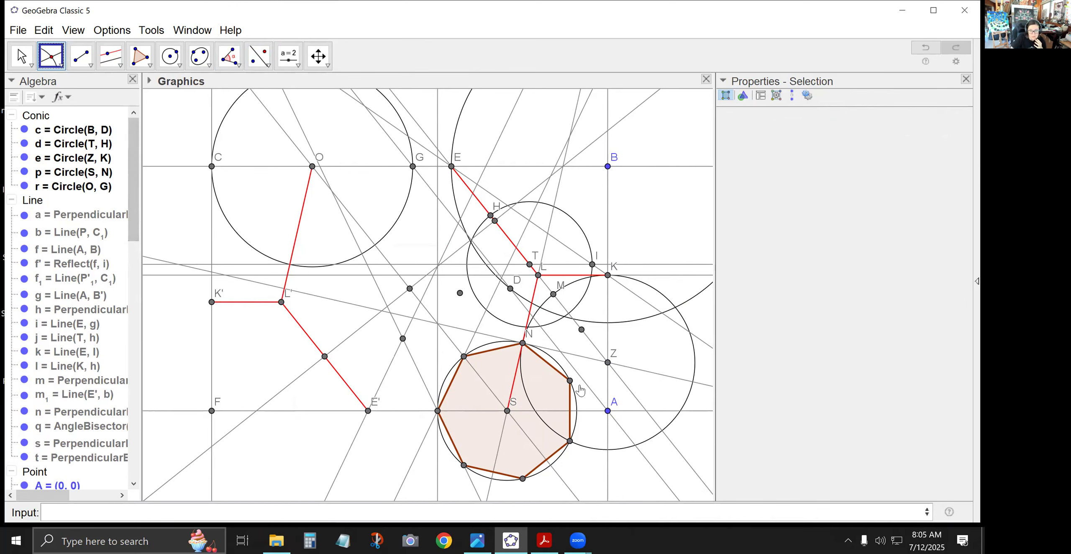
click(571, 414)
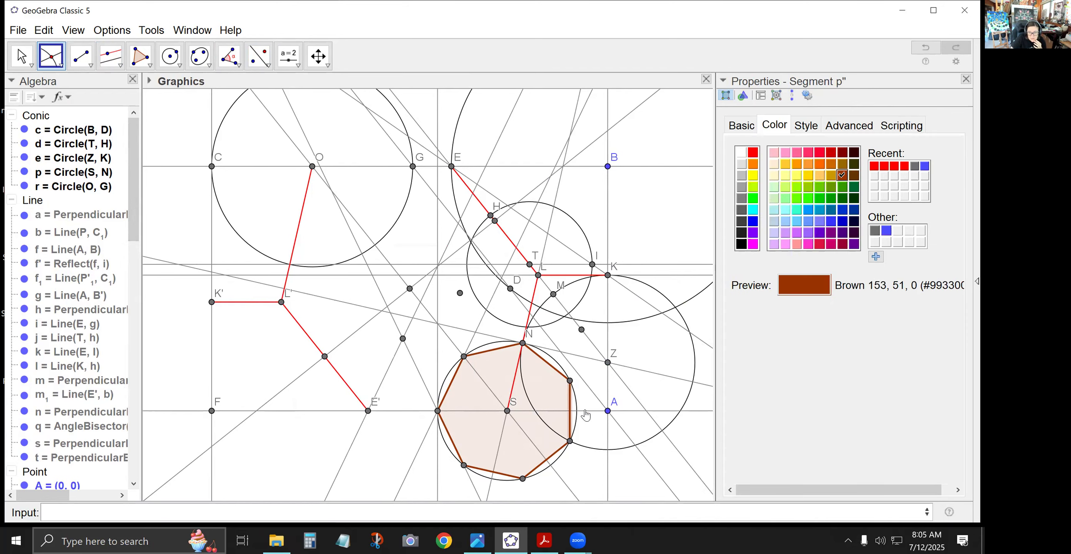
click(585, 411)
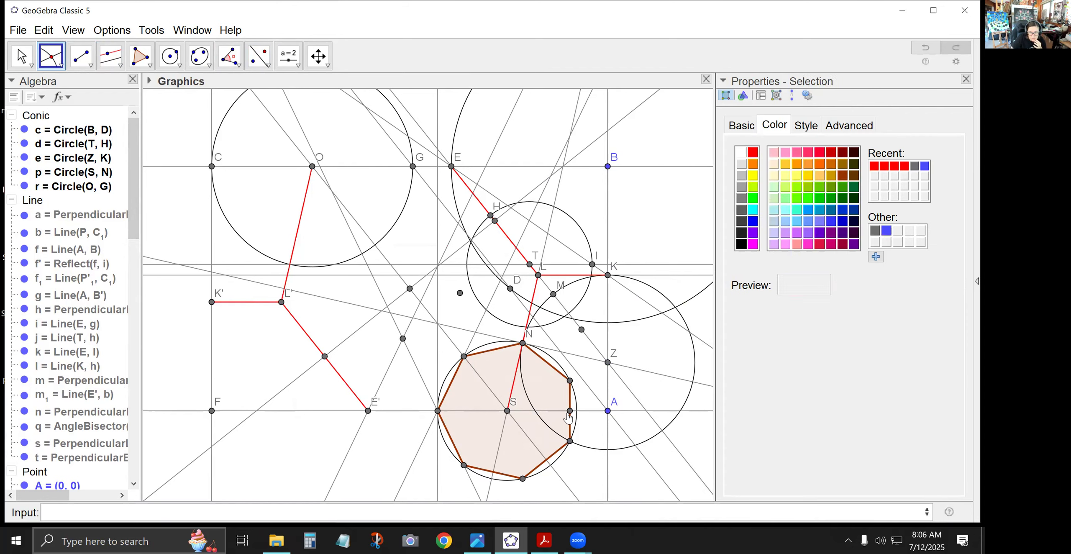
Step: Draw a hexagon through the new side point, the heptagon's upper-right vertex, N, the reflected point beyond N, K and A
click(141, 56)
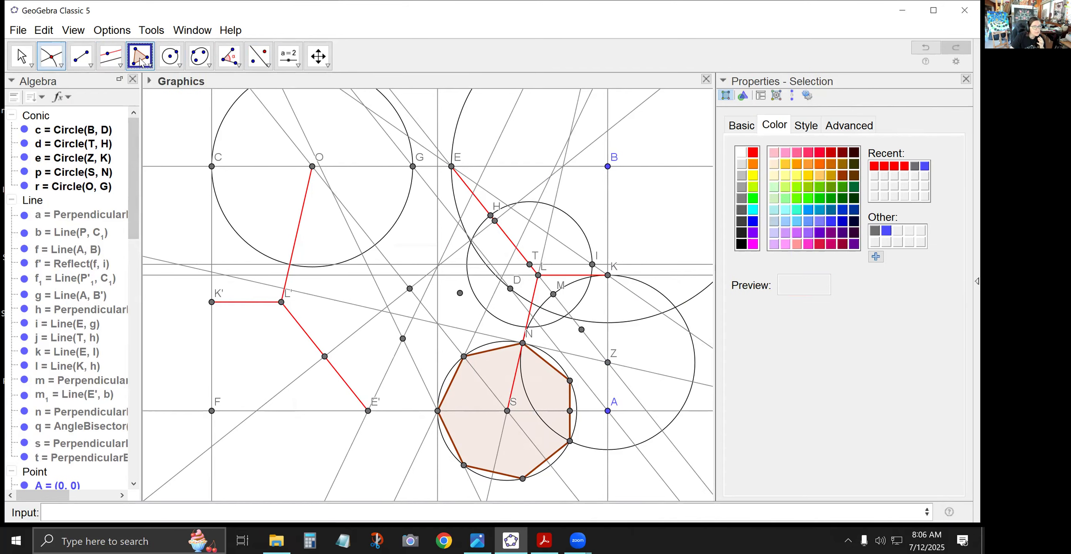
click(570, 411)
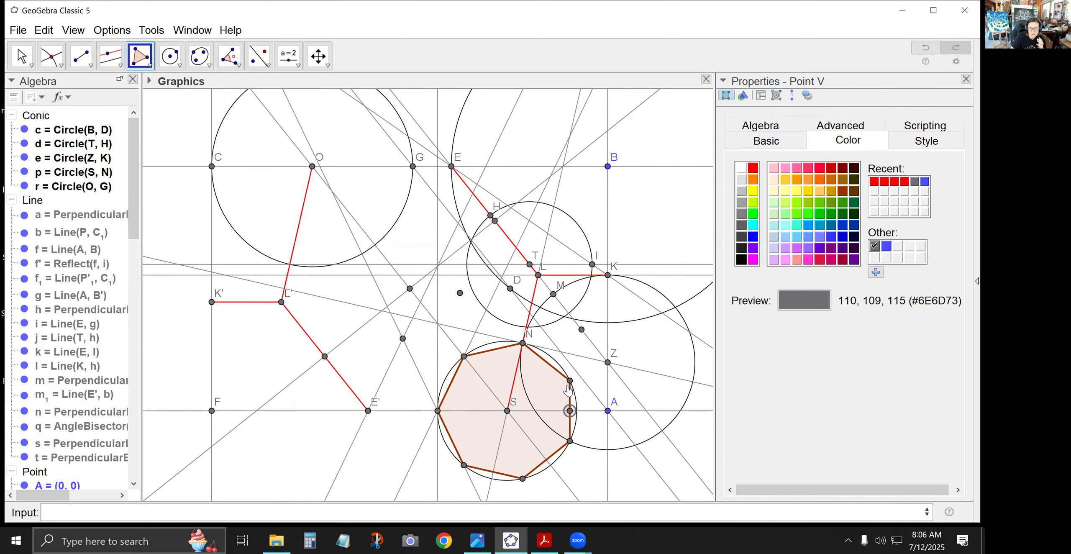
click(570, 380)
click(522, 343)
click(582, 329)
click(607, 275)
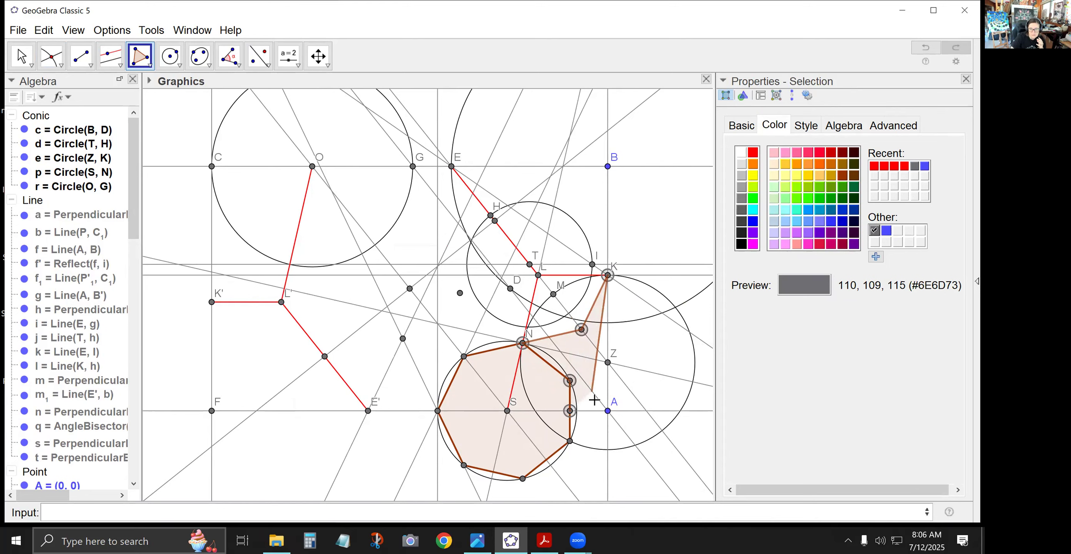
click(607, 411)
click(574, 415)
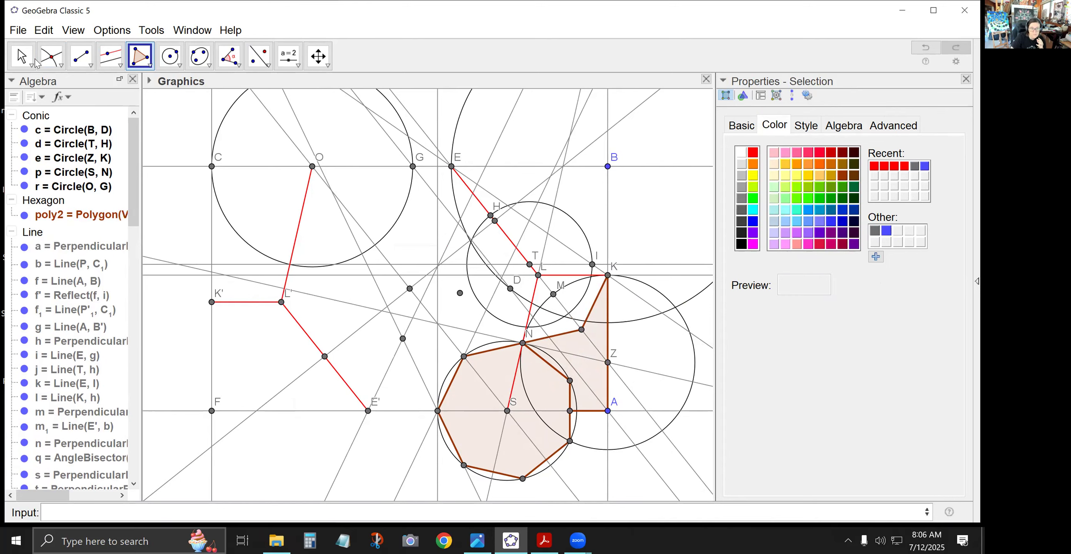
Step: Change the heptagon's colour to blue (0, 153, 255)
click(21, 56)
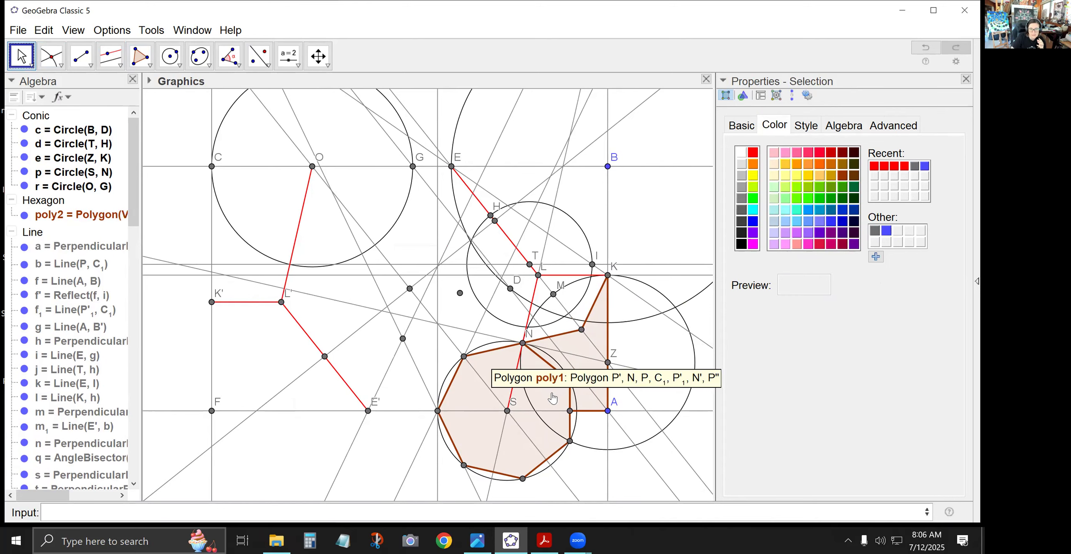
click(485, 364)
click(804, 213)
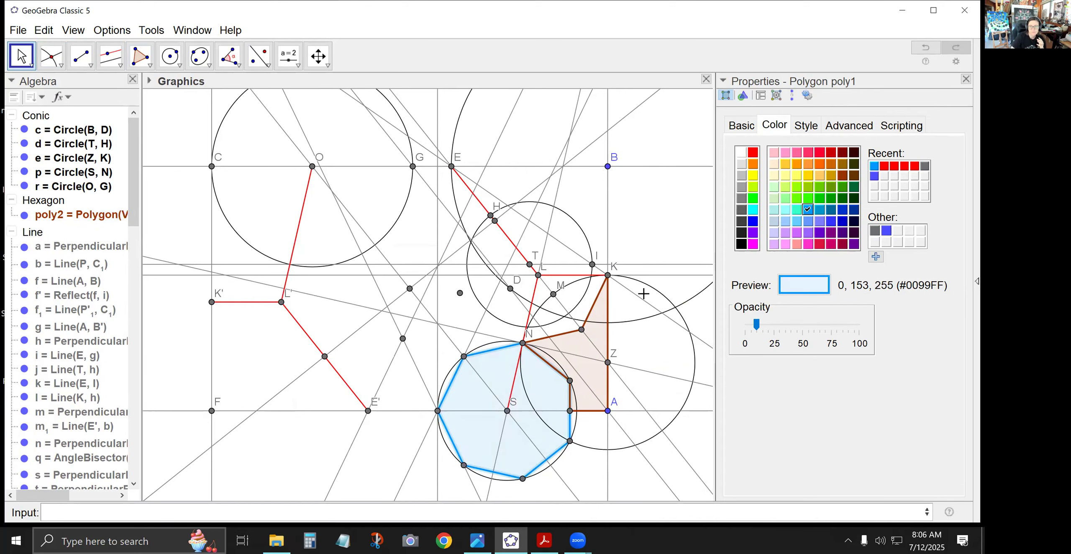
click(639, 243)
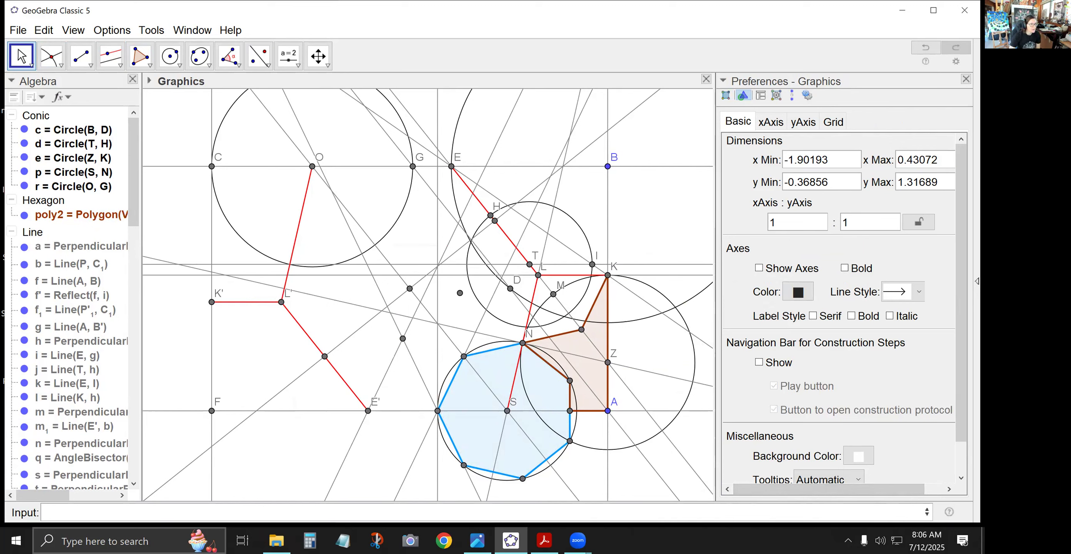
Step: Draw a line through the marked point on segment E'L' and the free point above E'
click(90, 64)
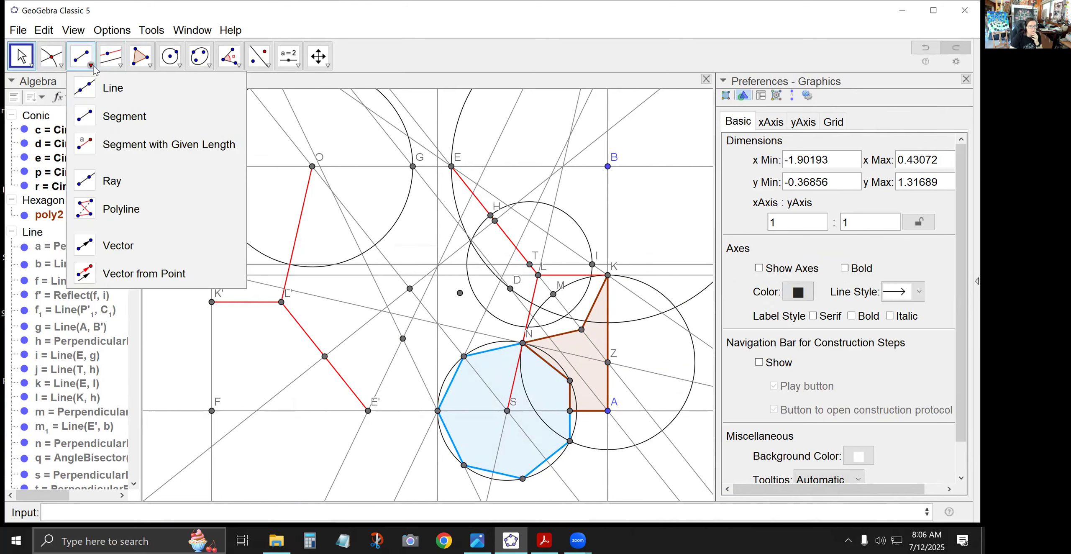
click(112, 88)
click(325, 357)
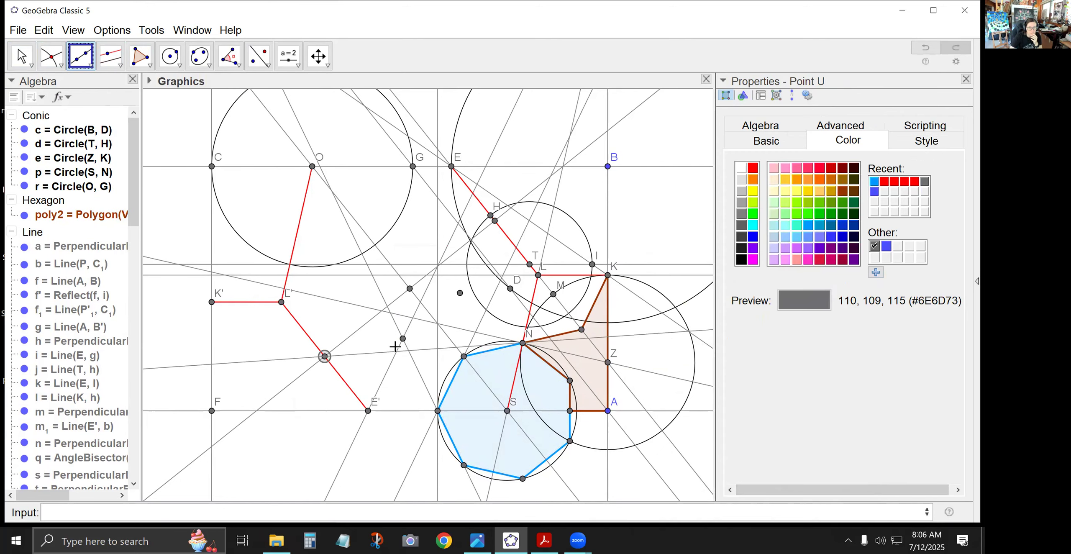
click(403, 340)
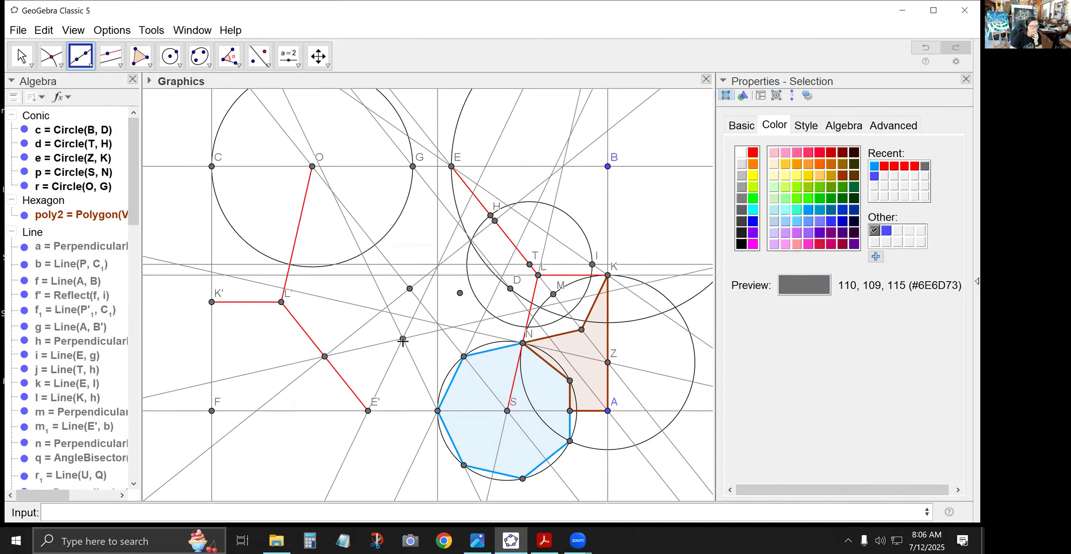
Step: Reflect the new line about the perpendicular bisector of OS and mark the reflected line's intersection with line FA
click(259, 56)
click(363, 350)
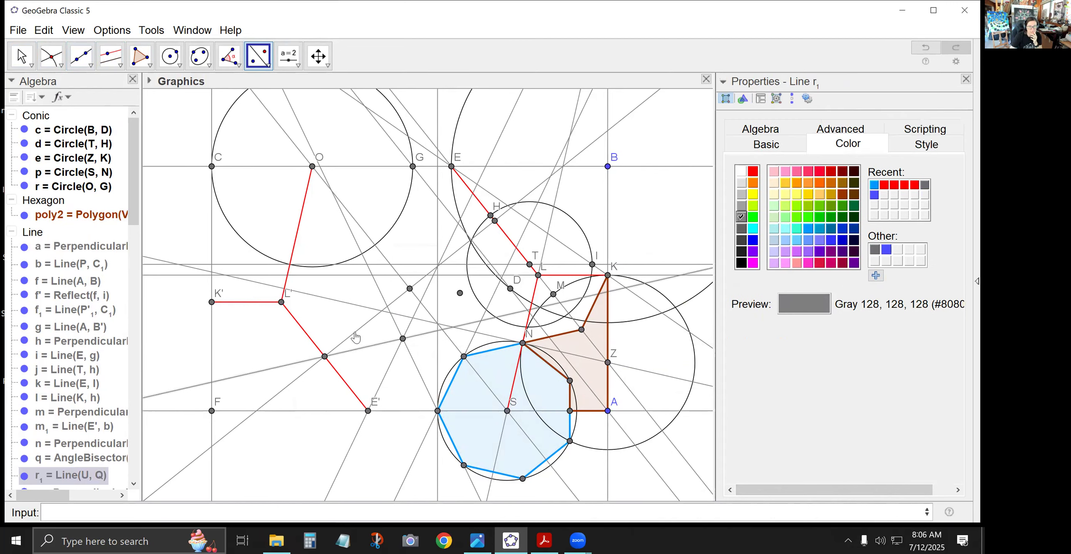
click(356, 332)
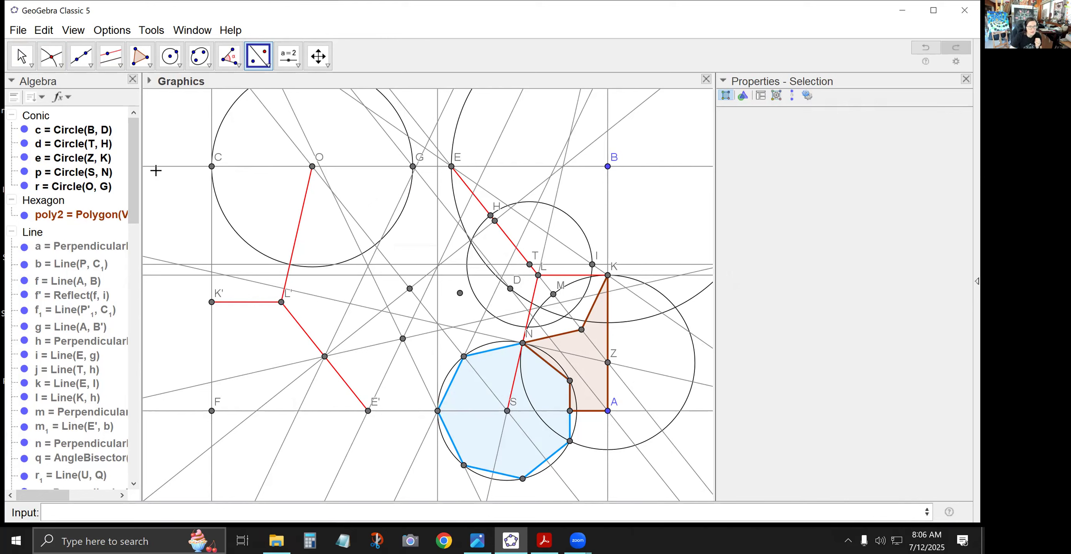
click(51, 56)
click(297, 412)
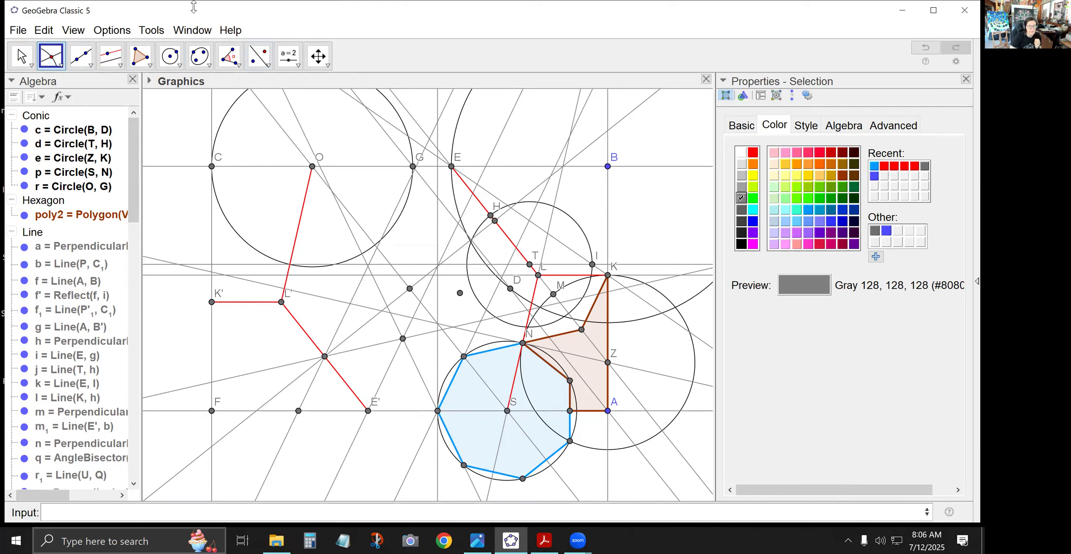
Step: Draw a quadrilateral through the heptagon's leftmost vertex, the point above E', the marked point on E'L' and the new point on FA
click(140, 56)
click(437, 410)
click(402, 338)
click(325, 356)
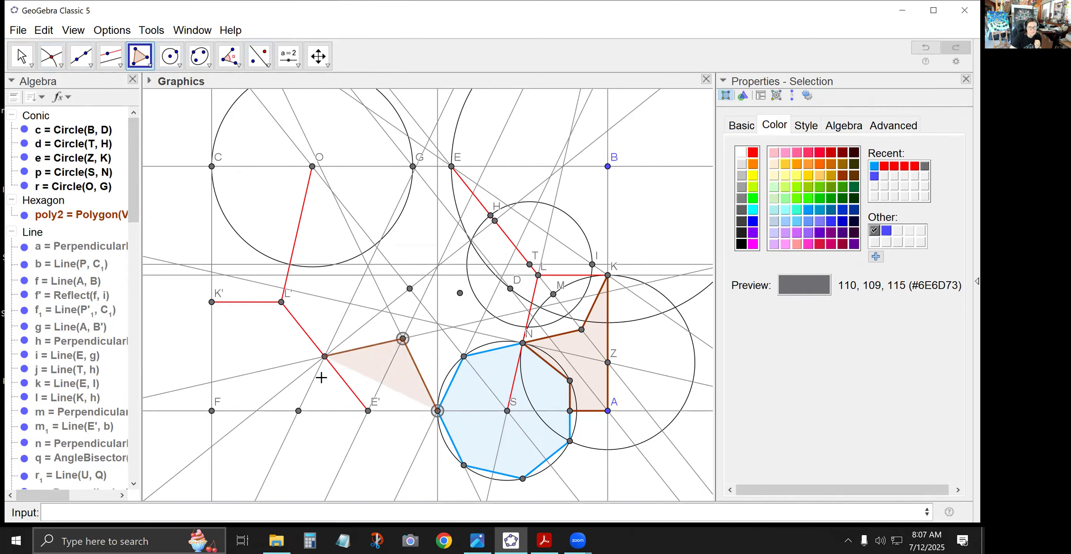
click(299, 411)
click(437, 410)
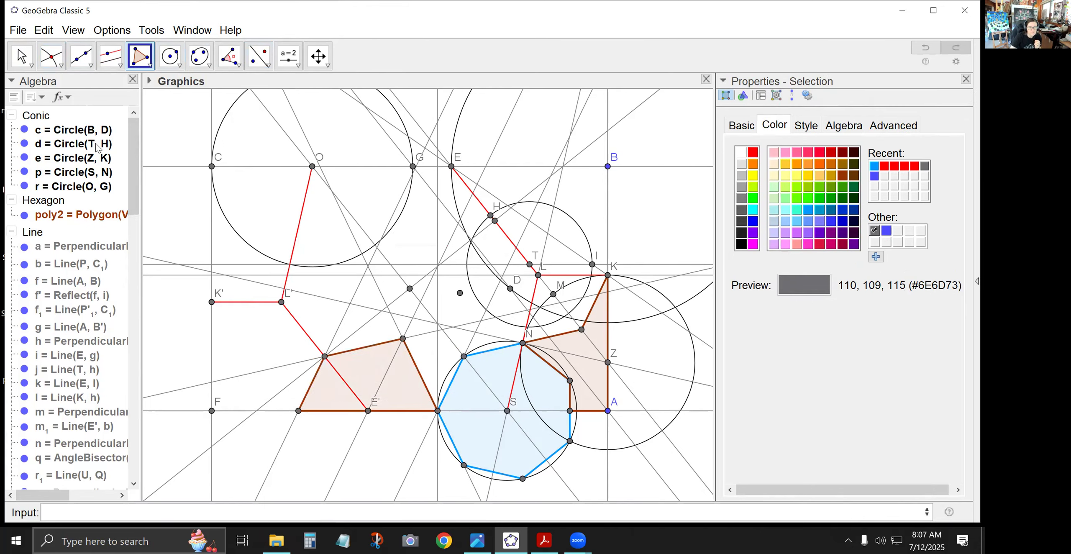
Step: Change the quadrilateral around E' to blue (0, 153, 255)
click(21, 56)
click(365, 372)
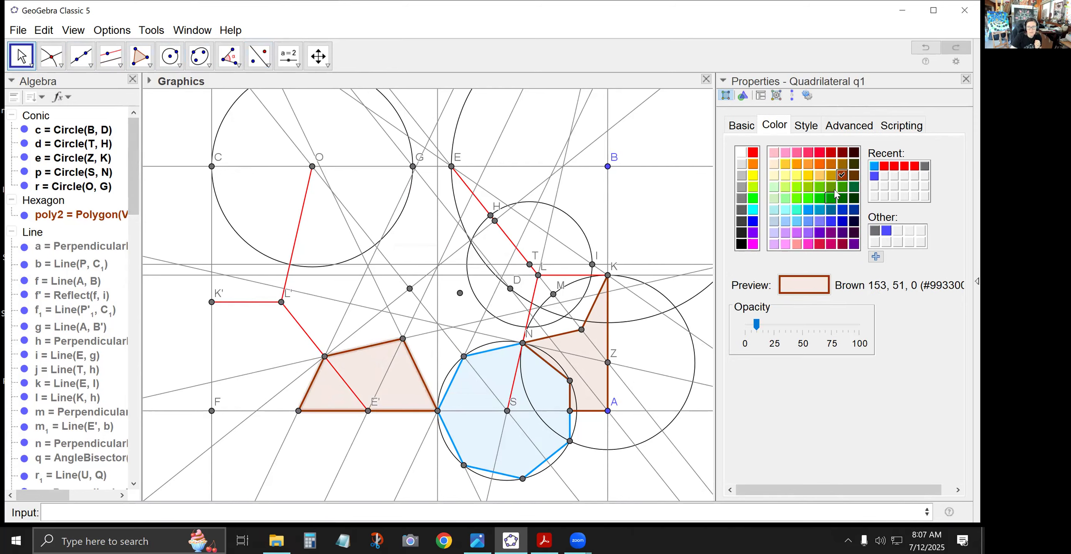
click(808, 209)
click(372, 335)
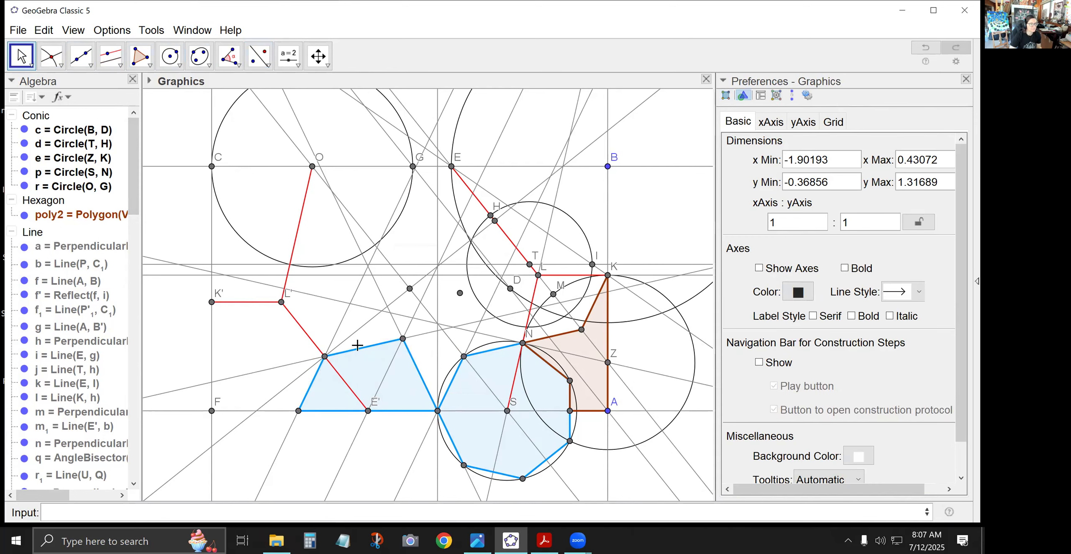
Step: Reflect the blue quadrilateral's lower-right, upper-right and lower-left vertices about the midpoint of OS
click(260, 57)
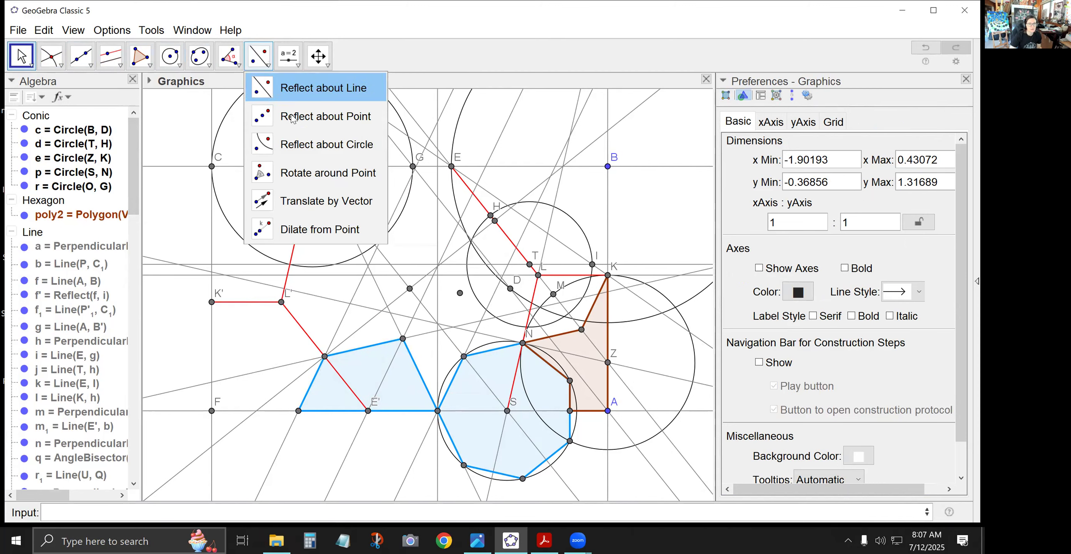
click(303, 118)
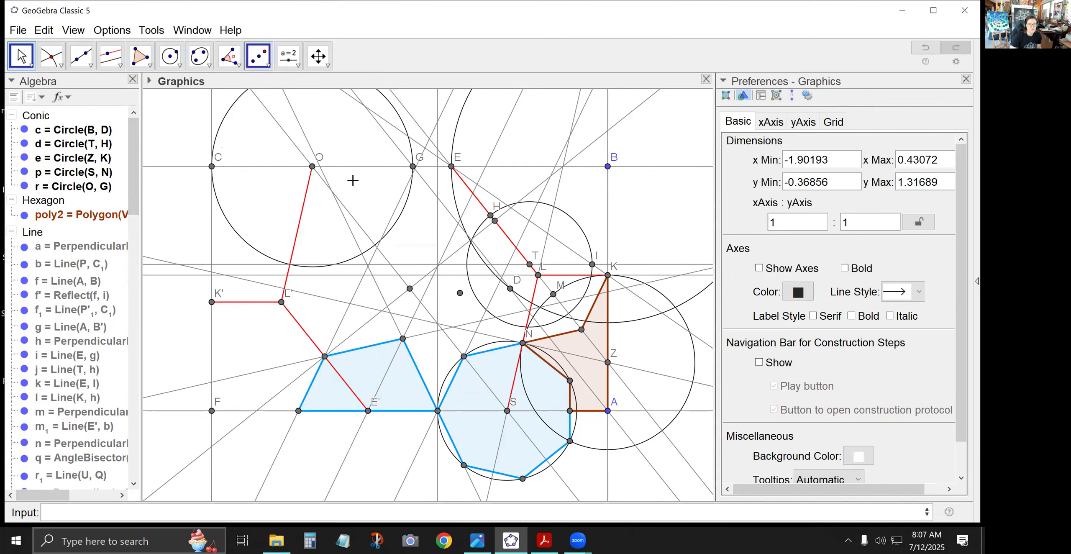
click(437, 411)
click(410, 289)
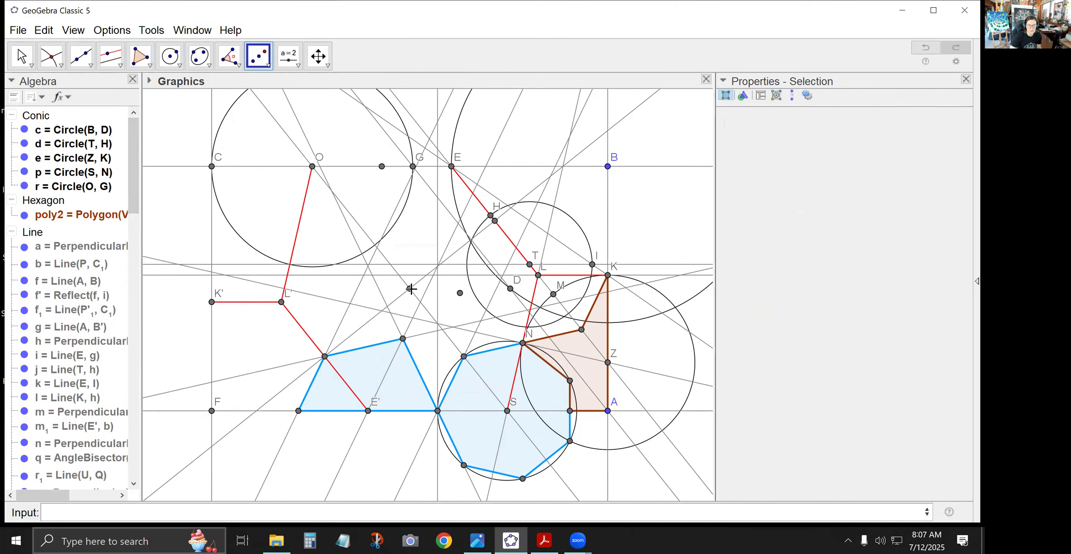
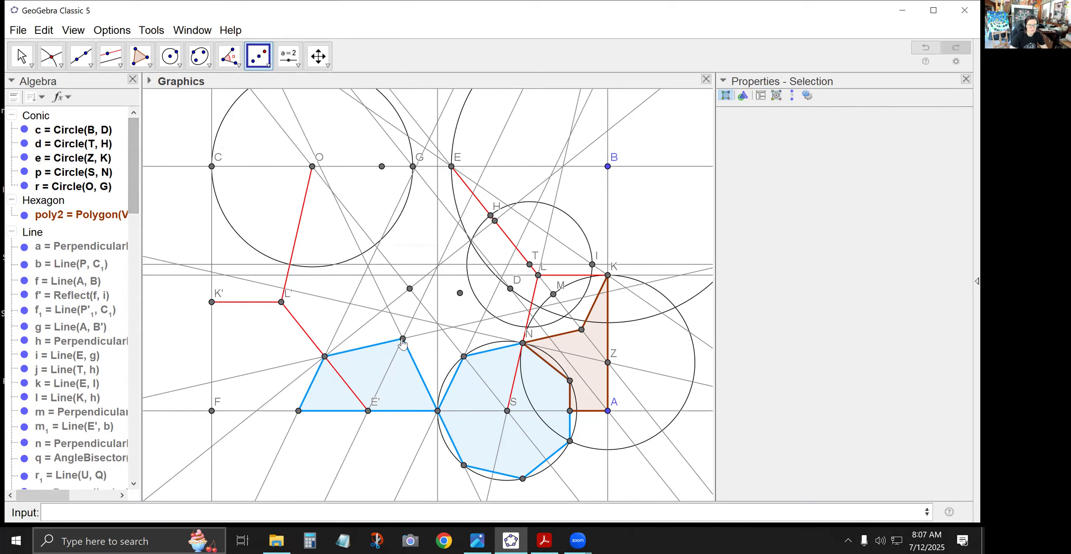
click(402, 339)
ctrl+click(299, 411)
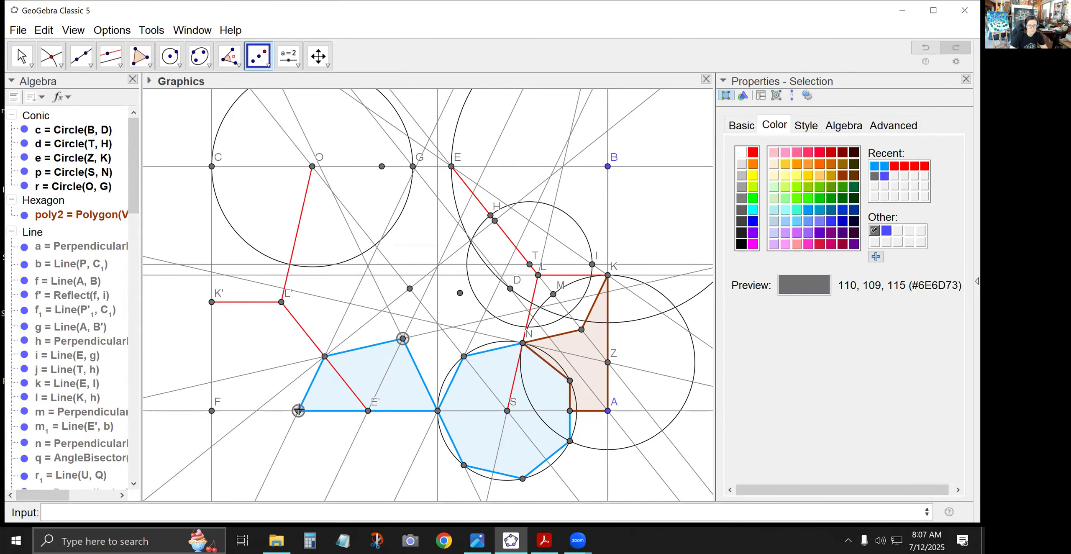
click(410, 289)
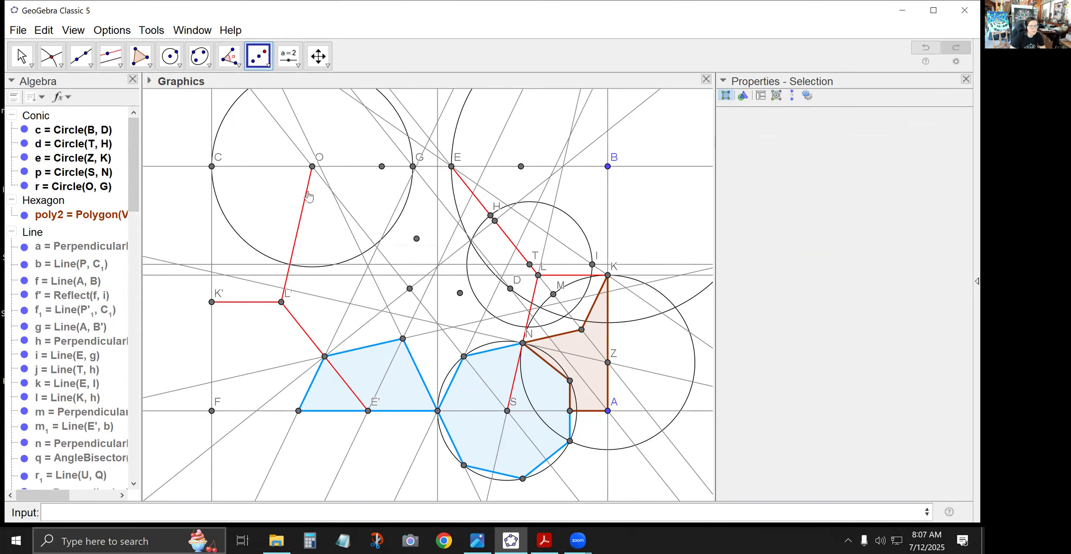
Step: Draw a quadrilateral below line OB through the three reflected points and the marked point on line EL
scroll(439, 206, up, 3)
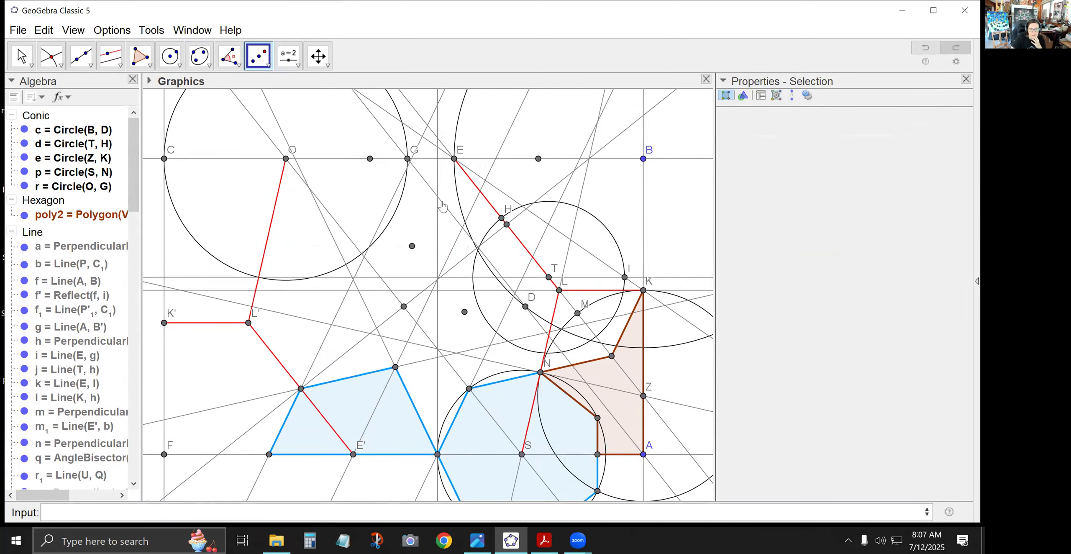
click(140, 57)
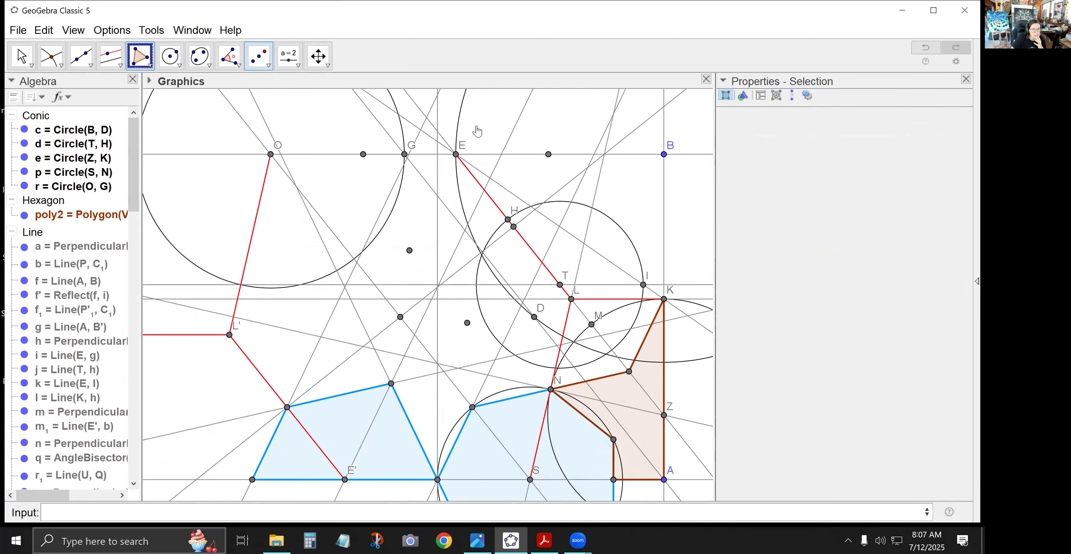
click(548, 156)
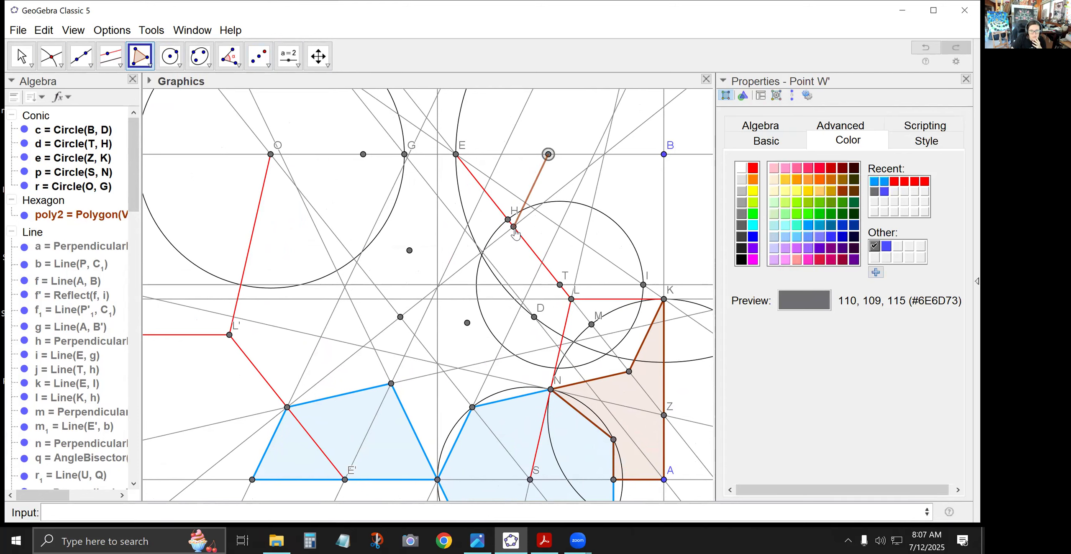
click(514, 227)
click(409, 250)
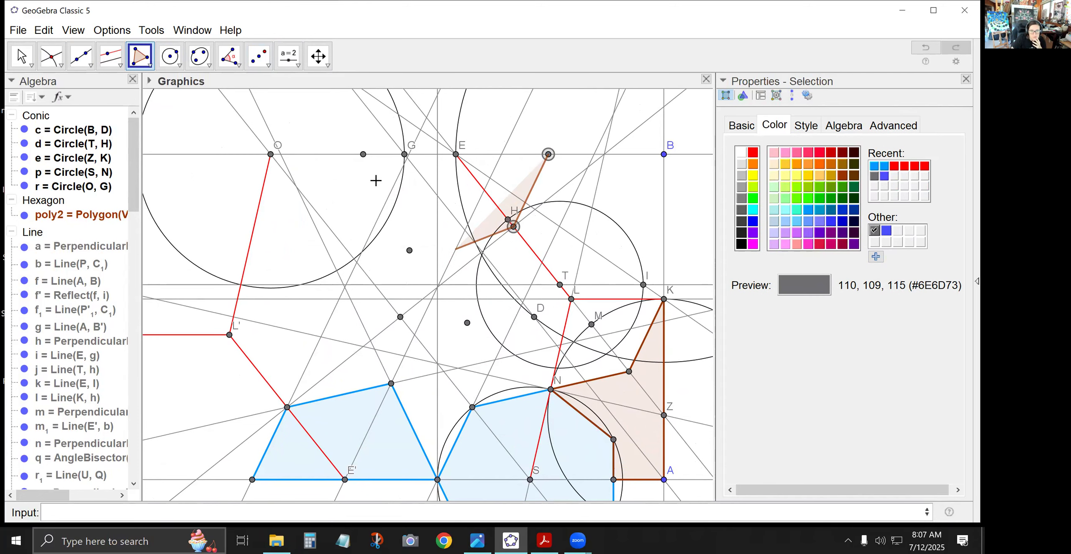
click(364, 154)
click(547, 154)
Step: Change the quadrilateral below E to blue (0, 153, 255)
click(21, 56)
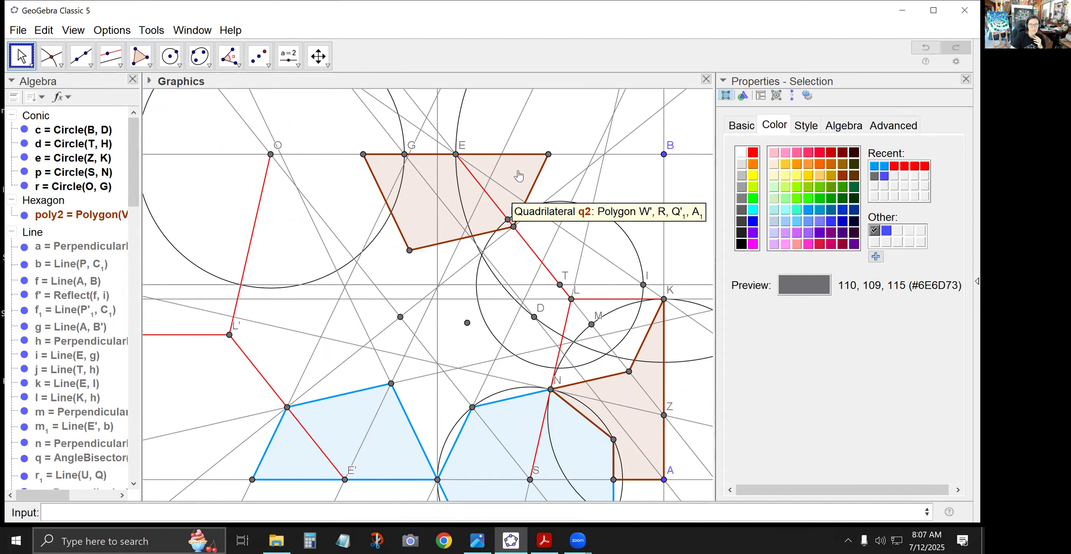
click(519, 176)
click(807, 209)
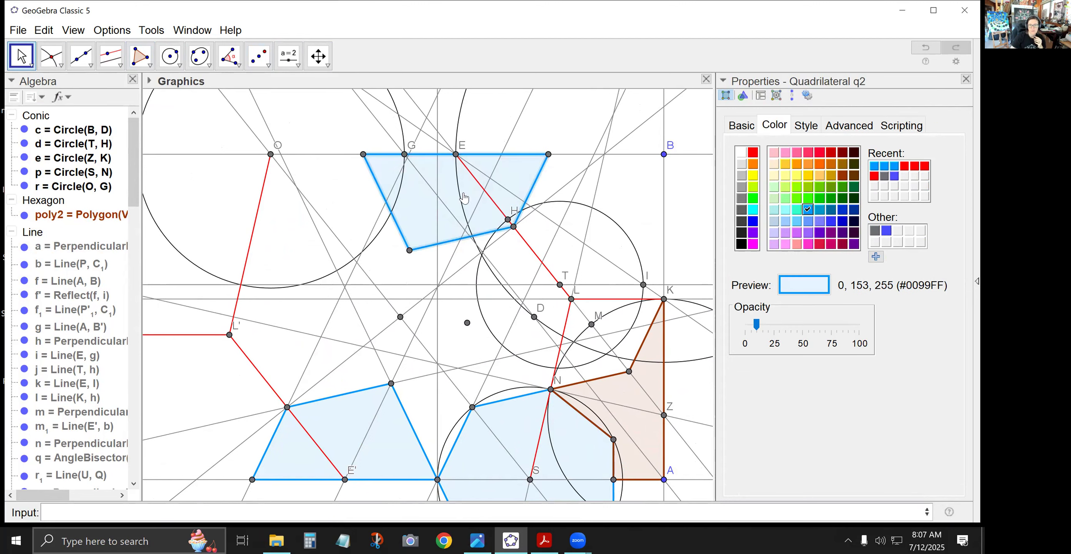
click(531, 130)
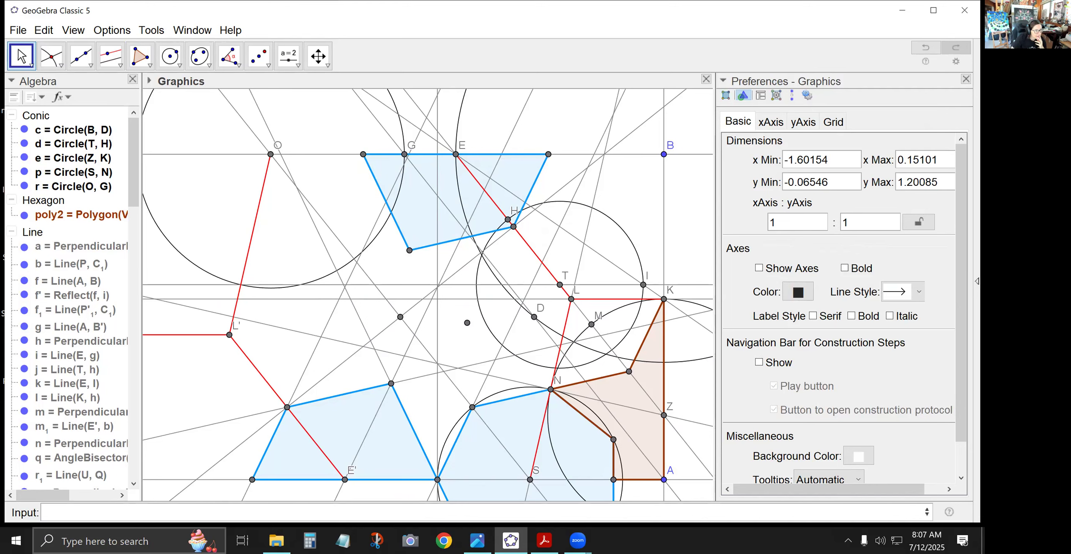
Step: Draw a line through the upper quadrilateral's right side, from its corner on line EB to its corner on EL
click(81, 56)
click(550, 154)
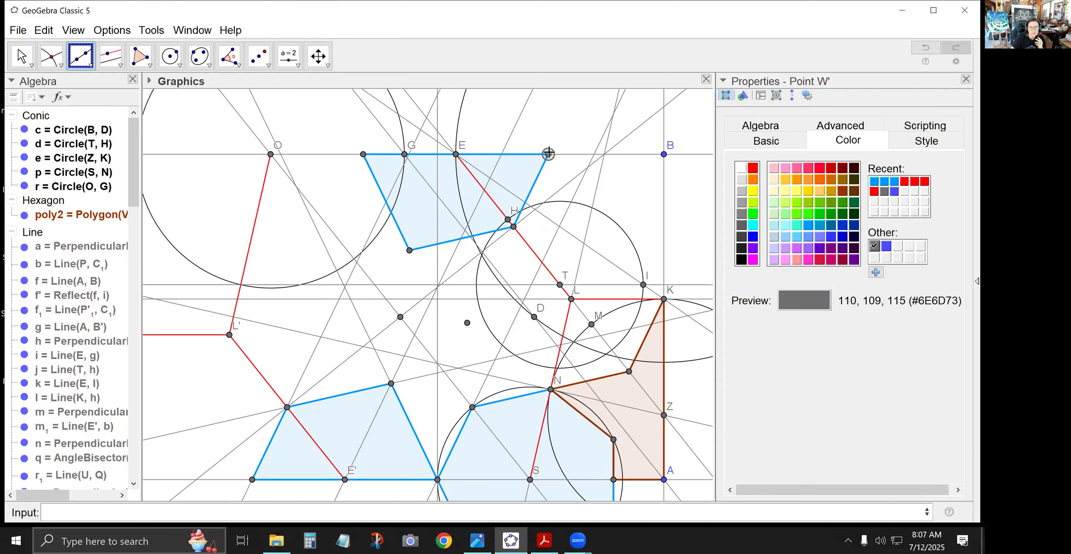
click(515, 227)
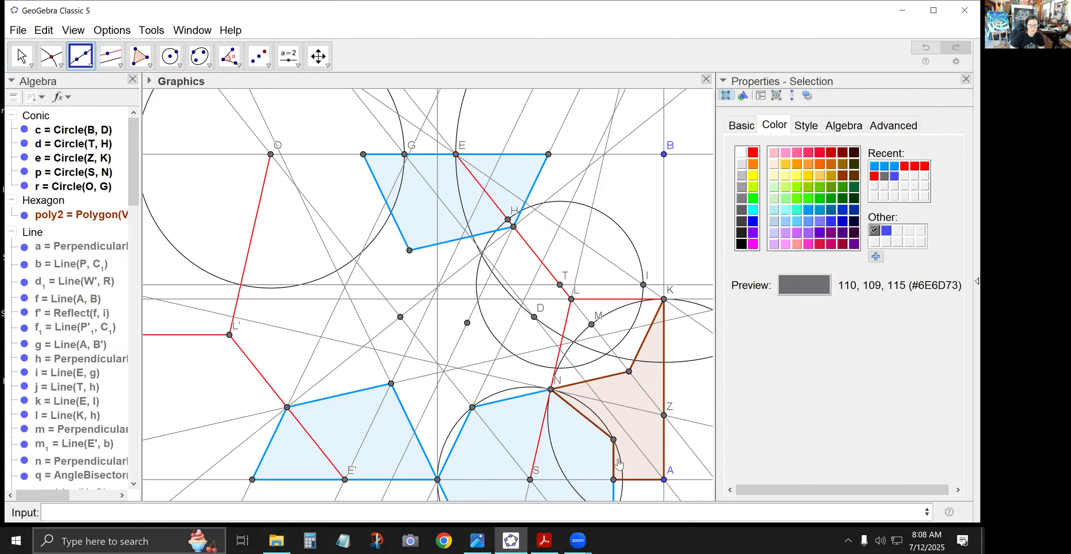
Step: Draw a line through N and the brown polygon's corner nearest N, and reflect the marked point left of D about line EL
click(613, 439)
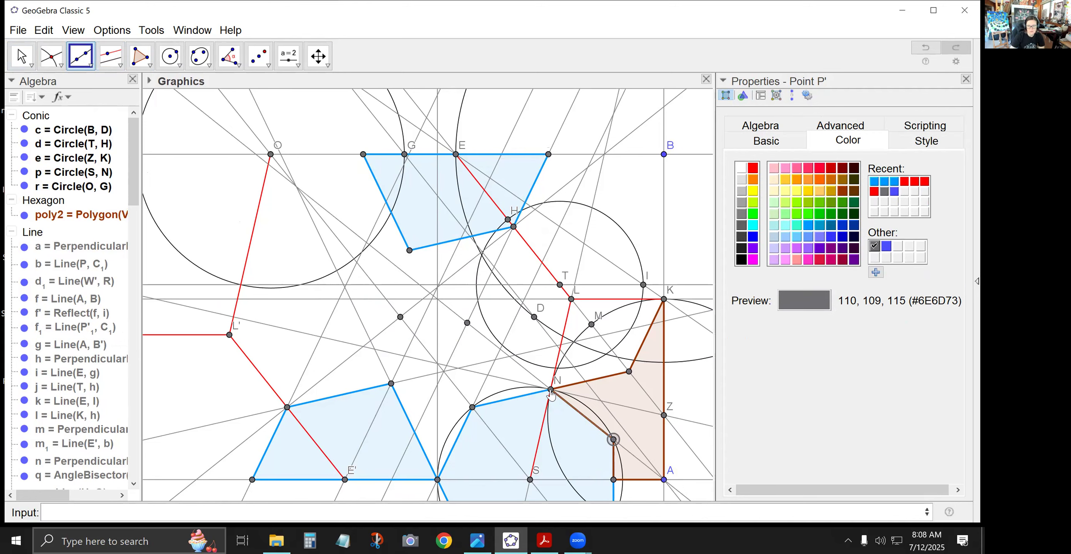
click(551, 390)
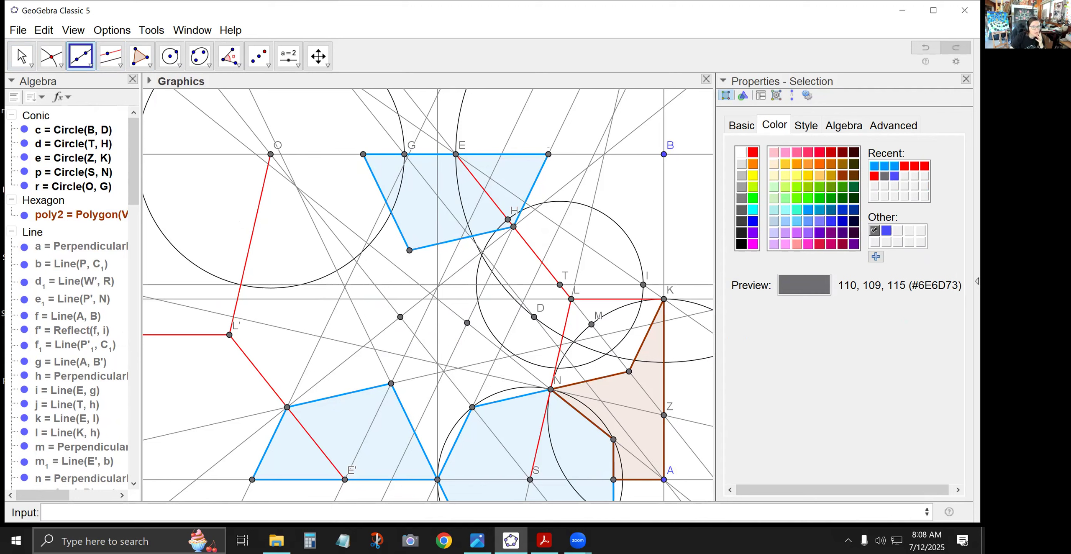
click(268, 67)
click(310, 86)
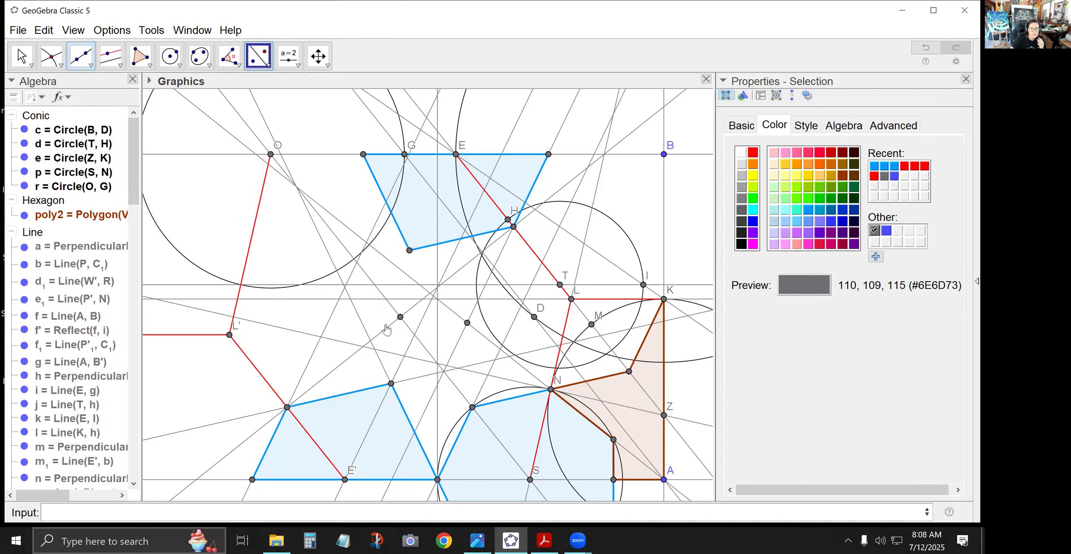
click(466, 323)
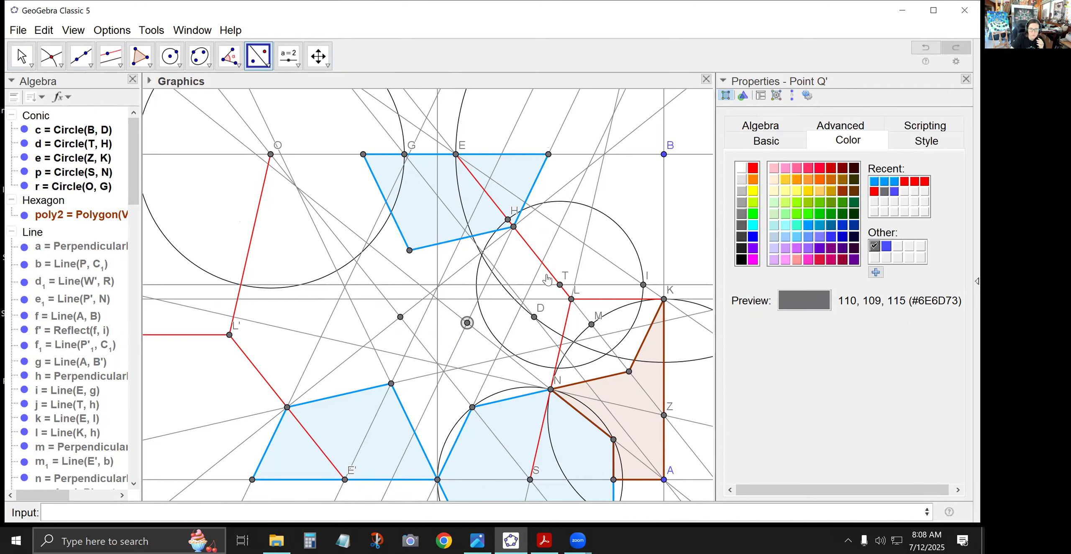
click(584, 318)
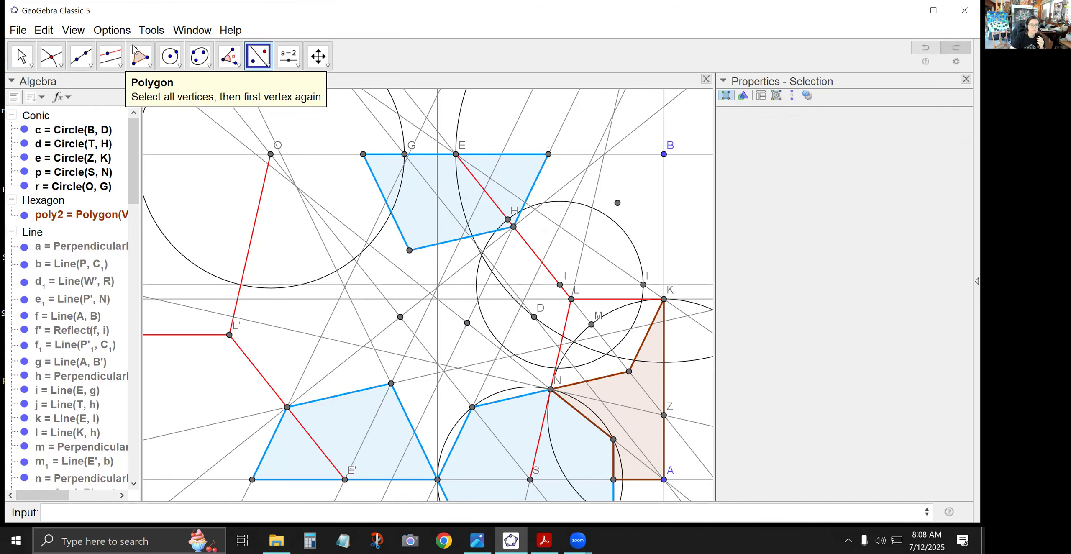
Step: Draw a hexagon through the new reflected point, the blue tile's corner near H, the point left of D, N, the corner below M, and K
click(140, 55)
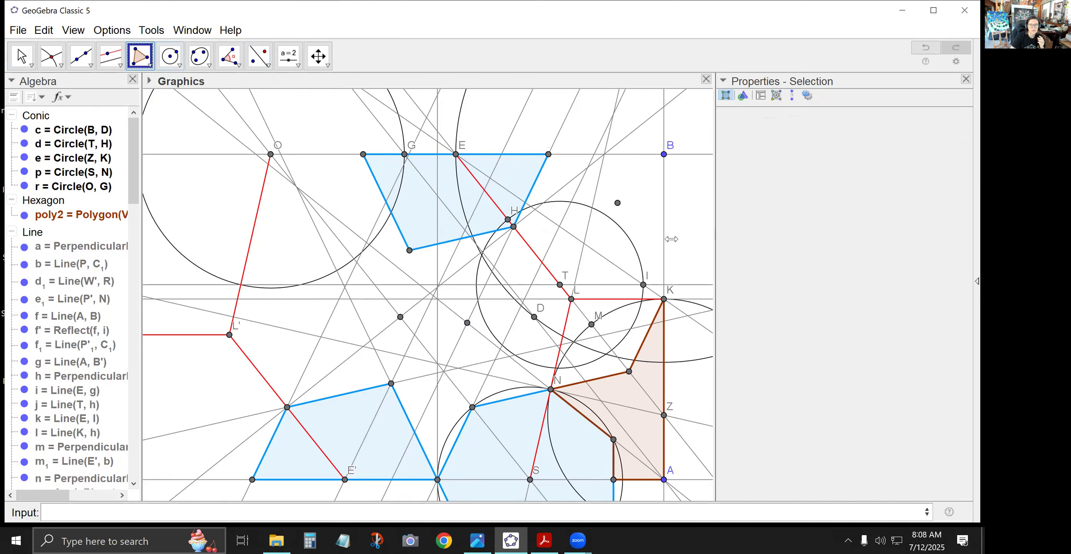
click(618, 203)
click(514, 227)
click(467, 323)
click(550, 389)
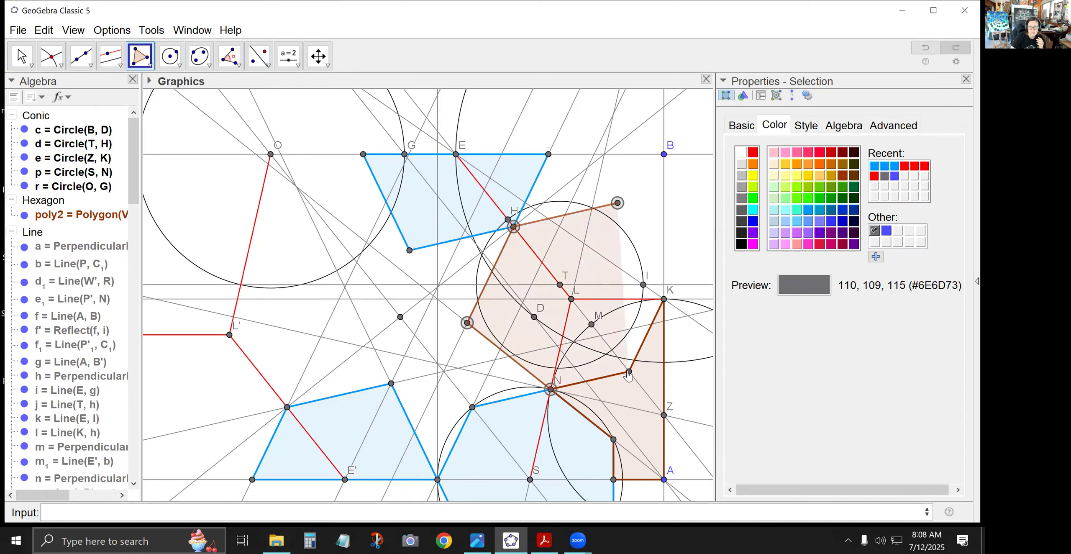
click(629, 371)
click(664, 299)
click(617, 204)
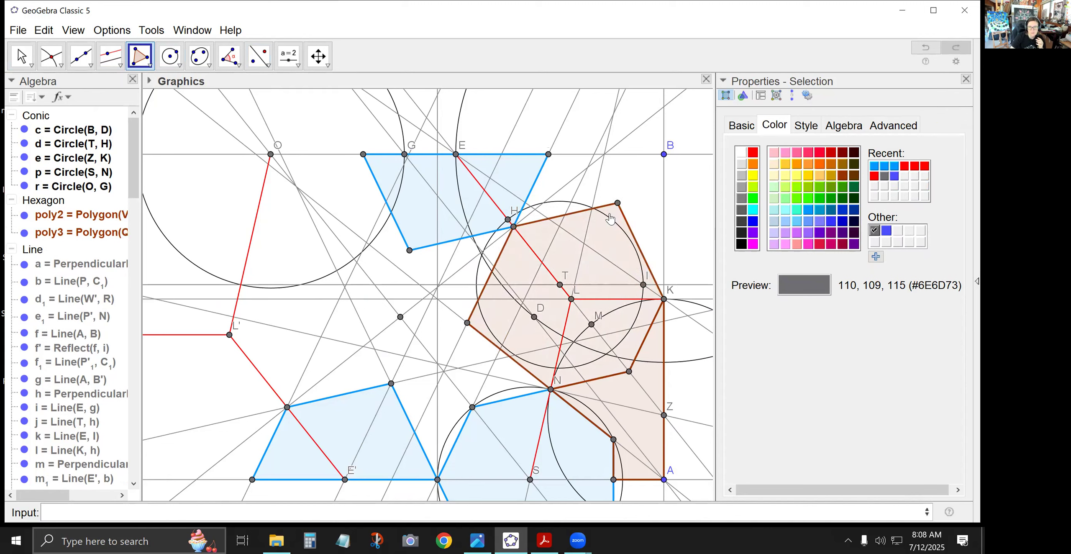
Step: Draw a five-sided polygon from the upper blue tile's corner on EB through its corner near H, the hexagon's top corner, K and B
click(549, 154)
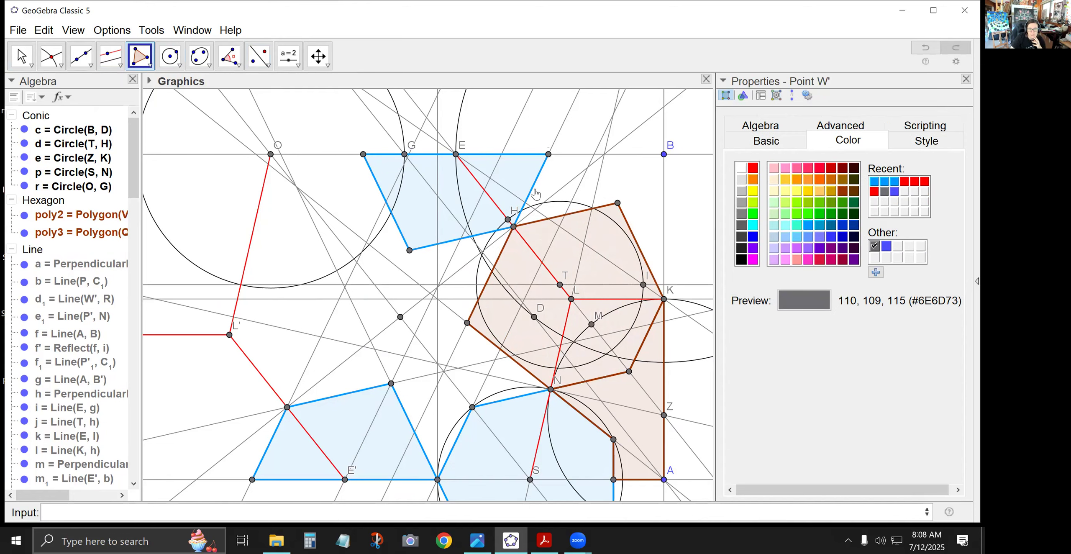
click(514, 227)
click(617, 204)
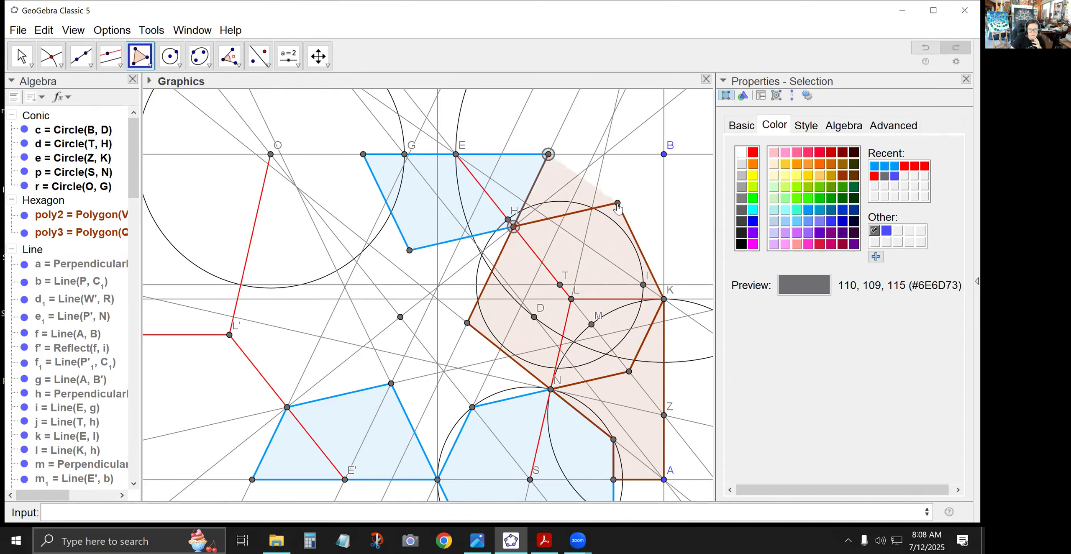
click(664, 298)
click(664, 154)
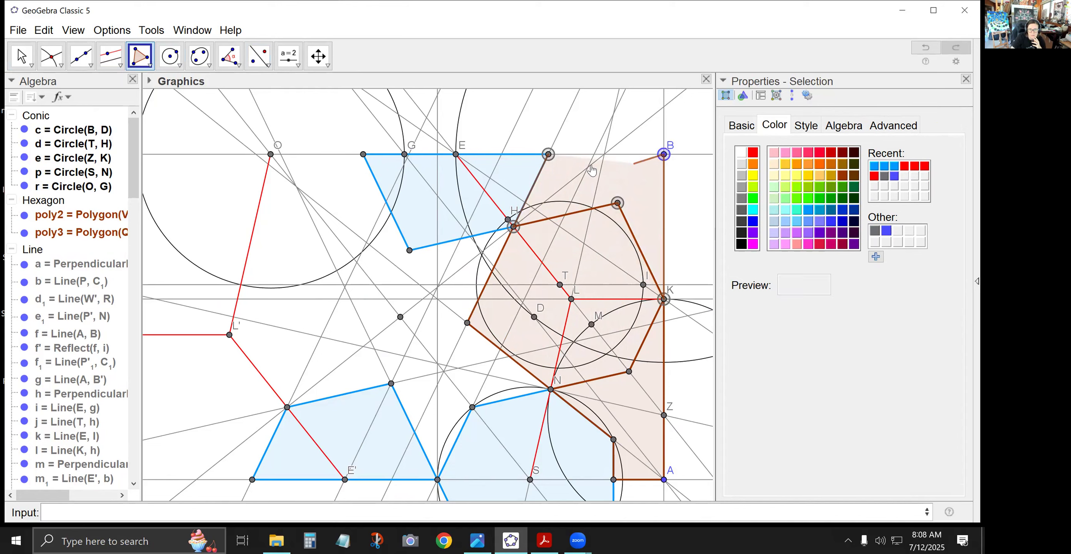
click(549, 155)
Step: Change the hexagon around L to the same blue as the other tiles
click(21, 56)
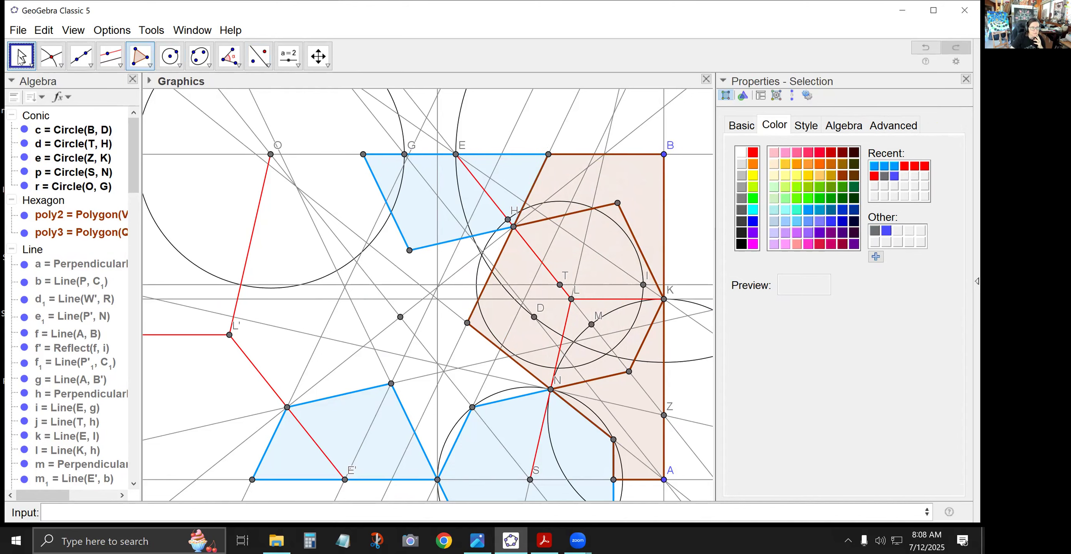
click(603, 241)
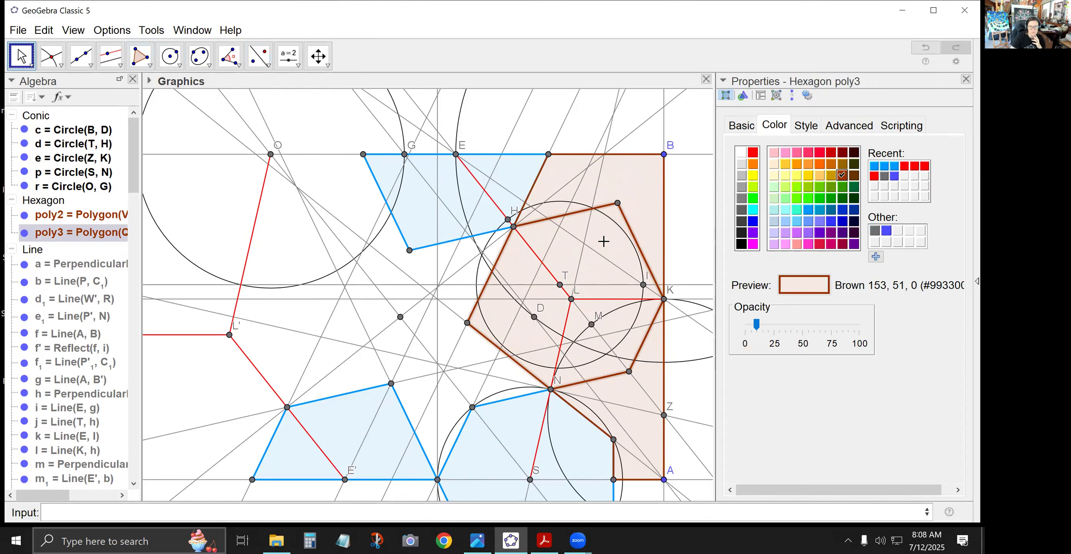
click(807, 209)
click(583, 132)
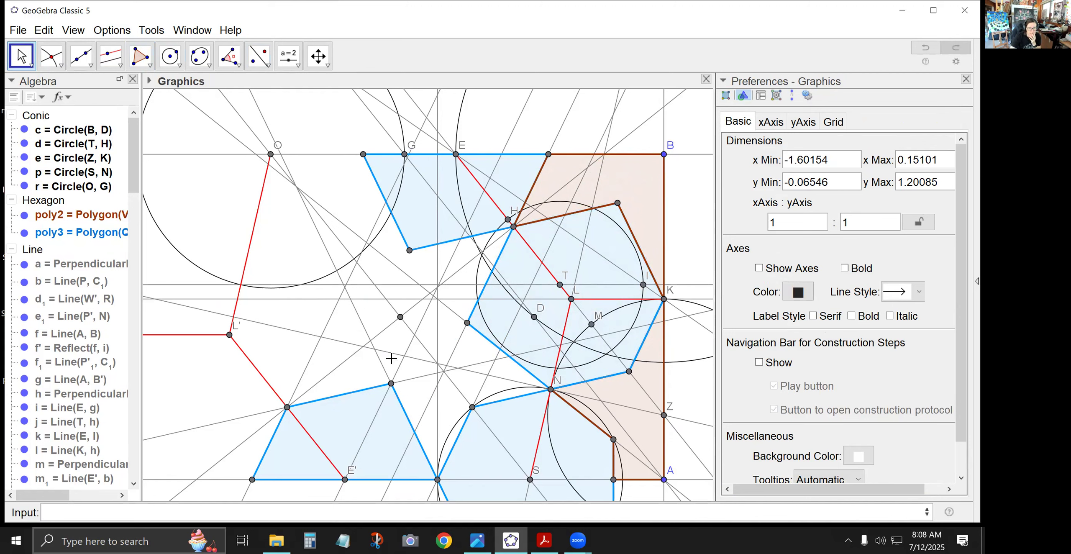
Step: Reflect the upper-left vertex of the blue tile above S about the midpoint of OS
click(267, 66)
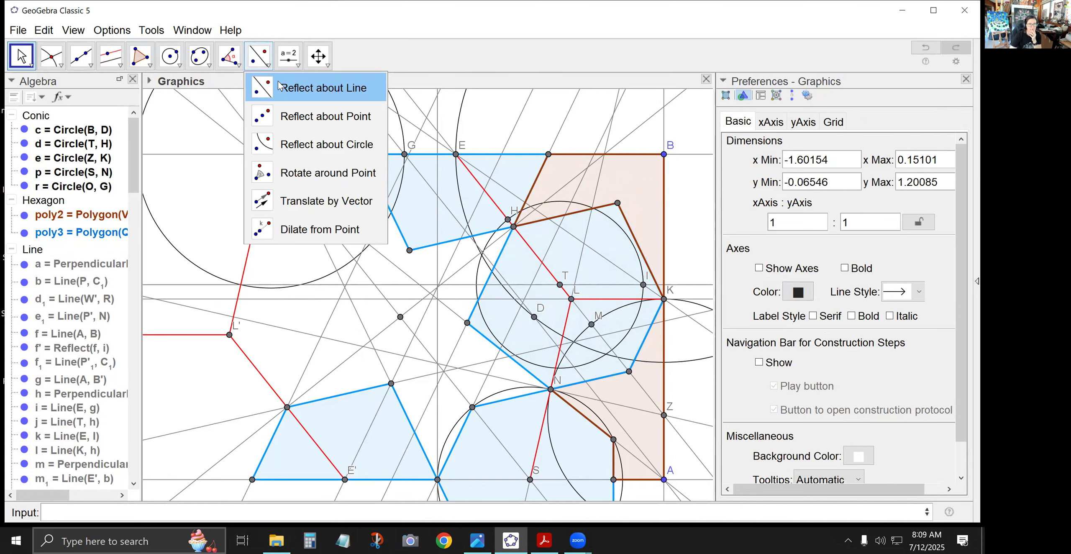
click(307, 115)
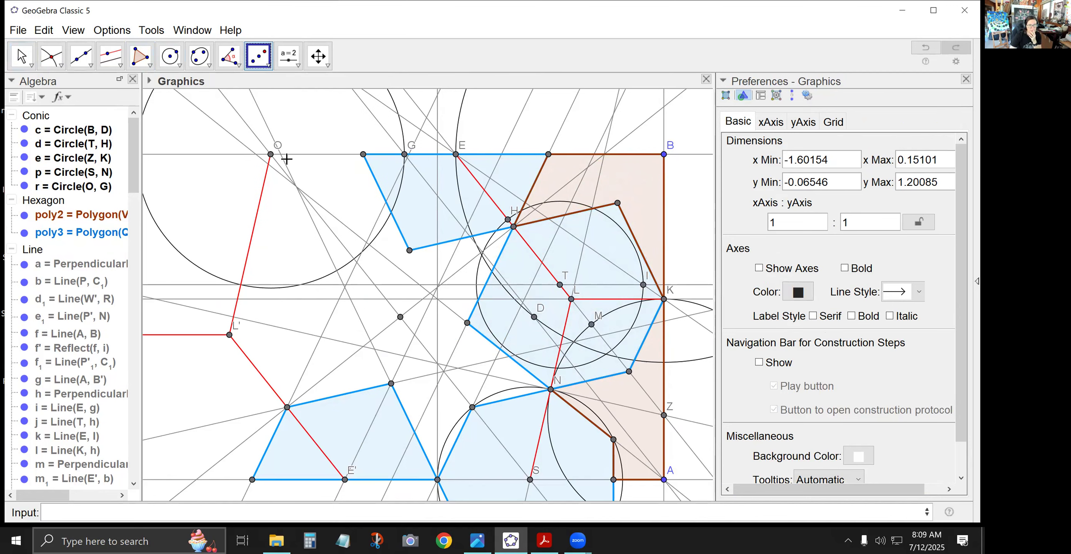
click(472, 409)
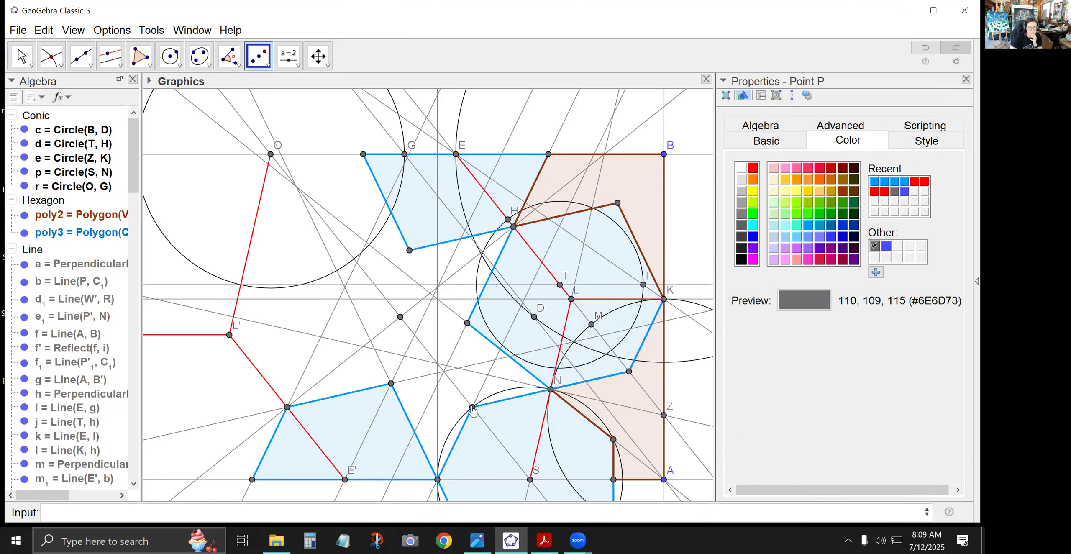
click(400, 316)
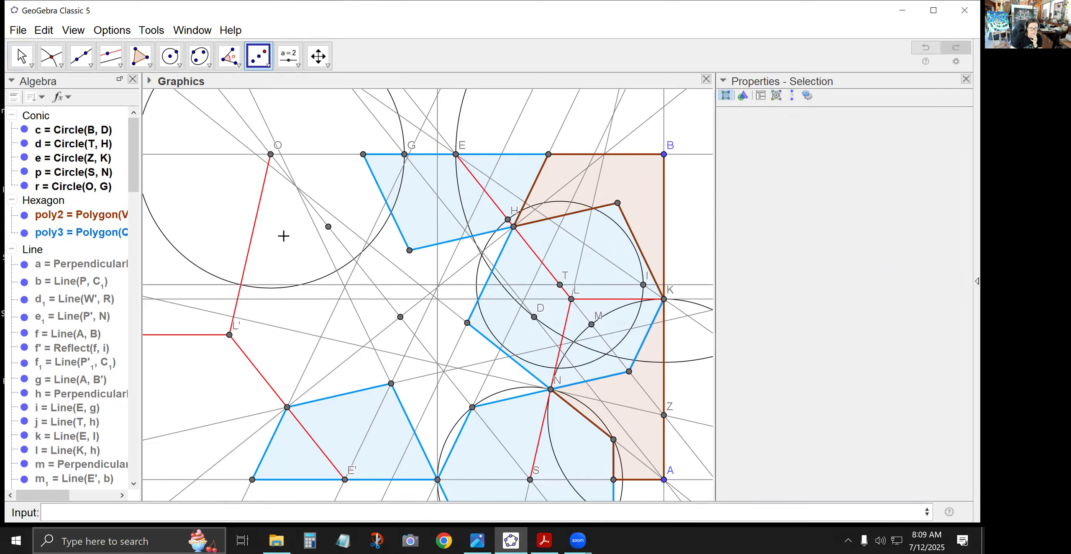
Step: Reflect the upper blue quadrilateral's two left vertices about line OS
click(258, 58)
click(312, 86)
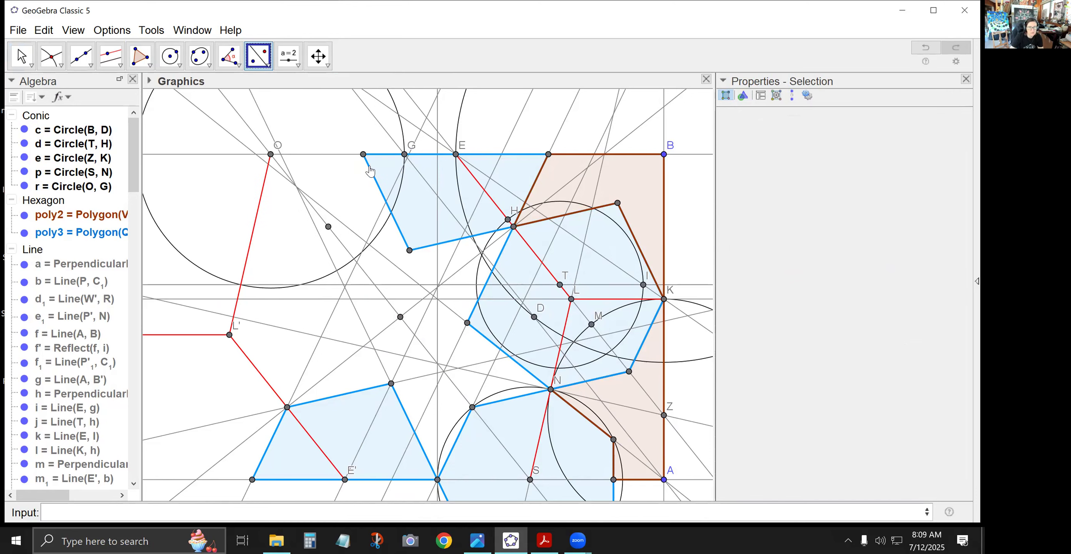
click(363, 155)
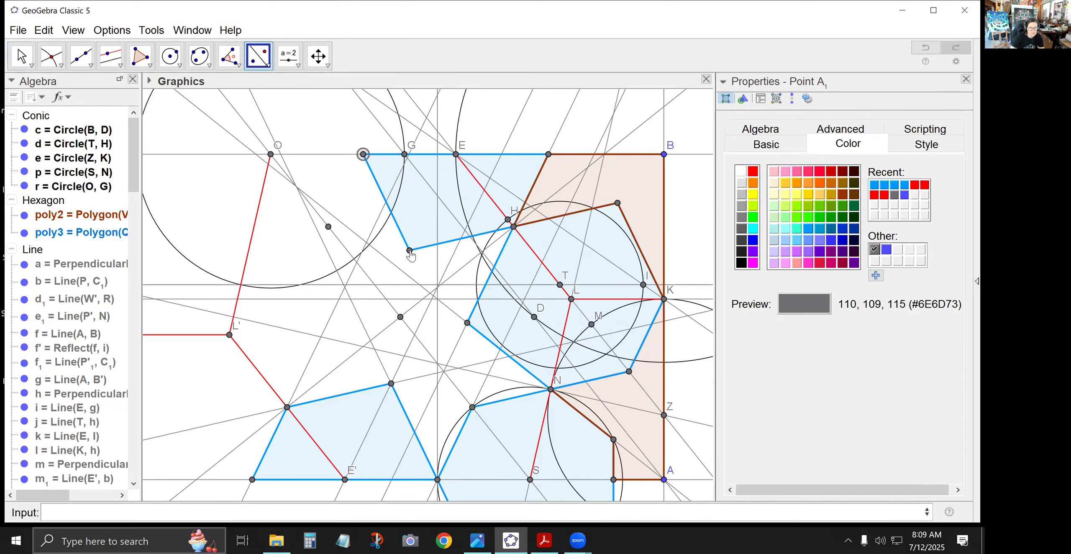
click(410, 251)
click(368, 282)
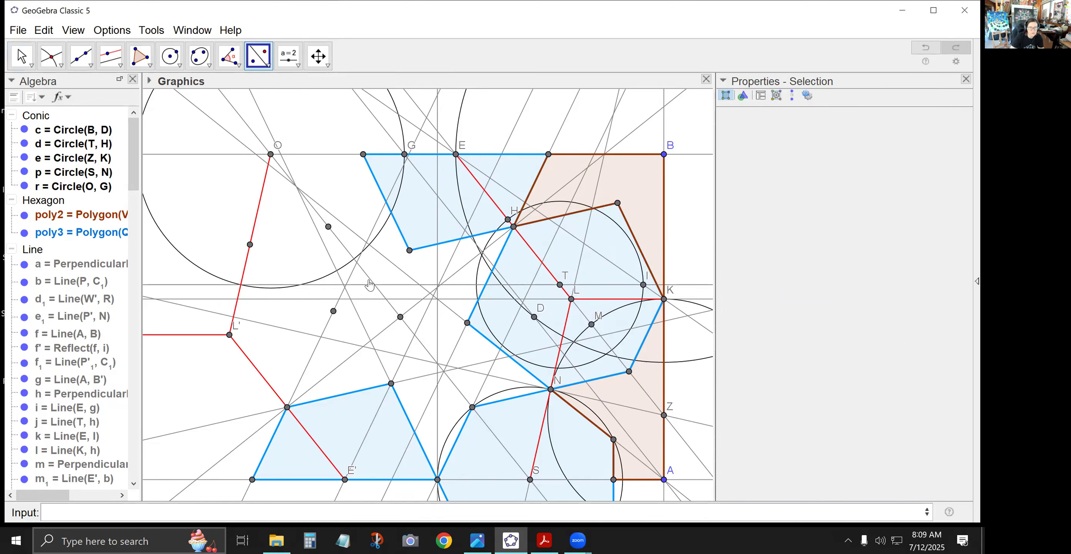
Step: Draw the 12-vertex star polygon around the midpoint of OS through the reflected points and the surrounding tiles' corners
click(138, 59)
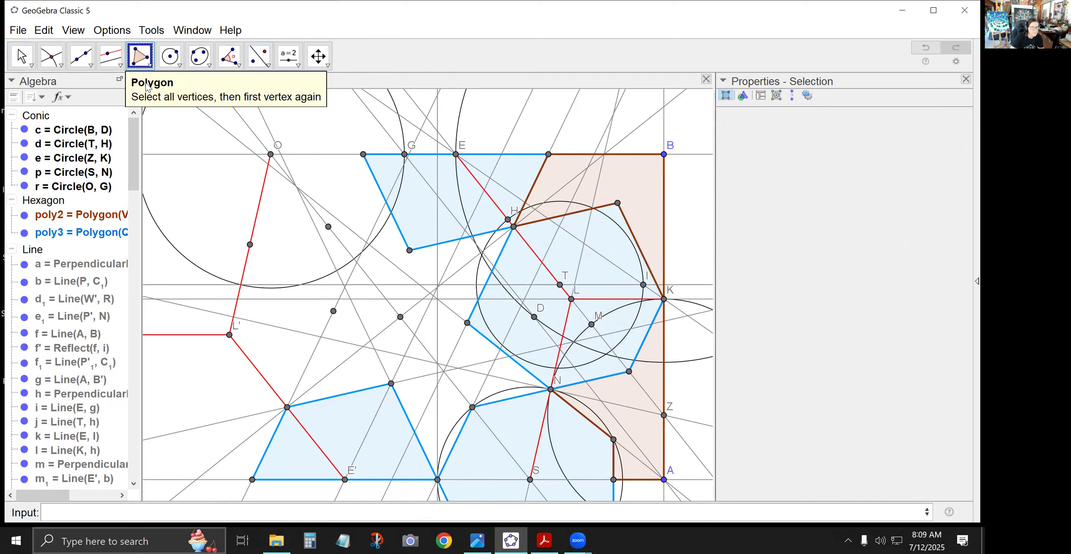
click(364, 154)
click(328, 226)
click(249, 244)
click(334, 311)
click(287, 407)
click(391, 383)
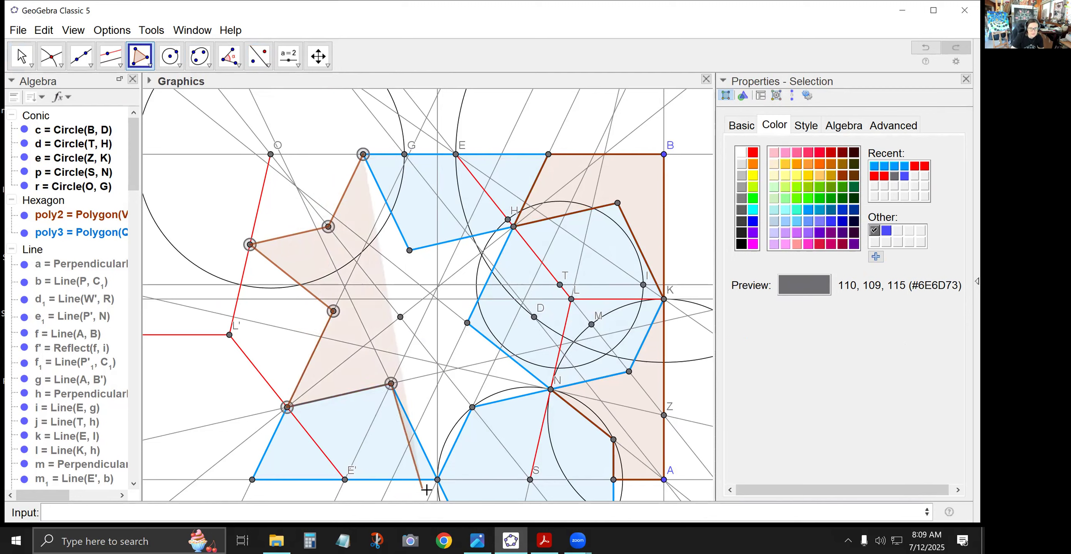
click(437, 479)
click(473, 407)
click(550, 389)
click(468, 322)
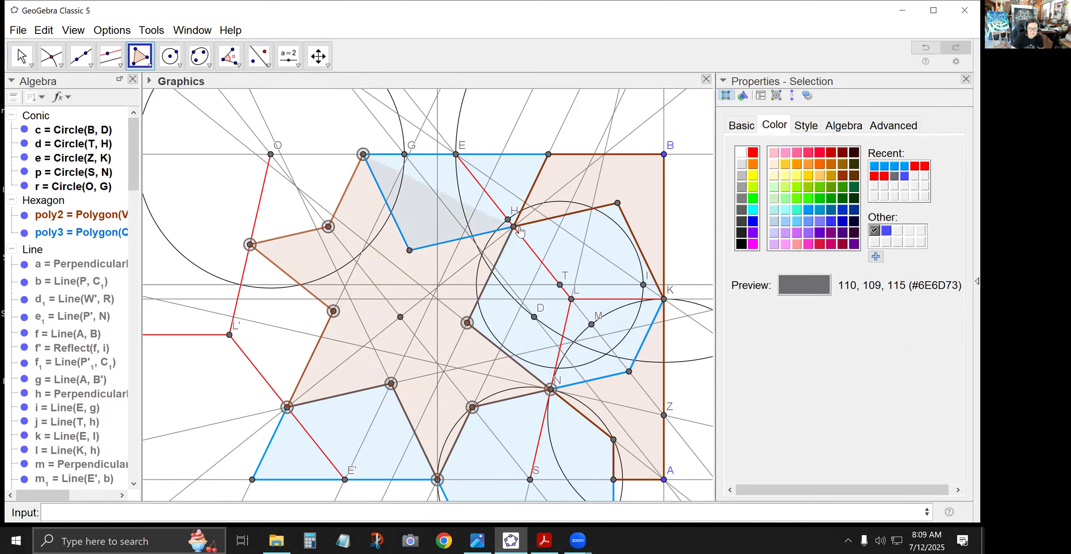
click(514, 226)
click(410, 250)
click(363, 154)
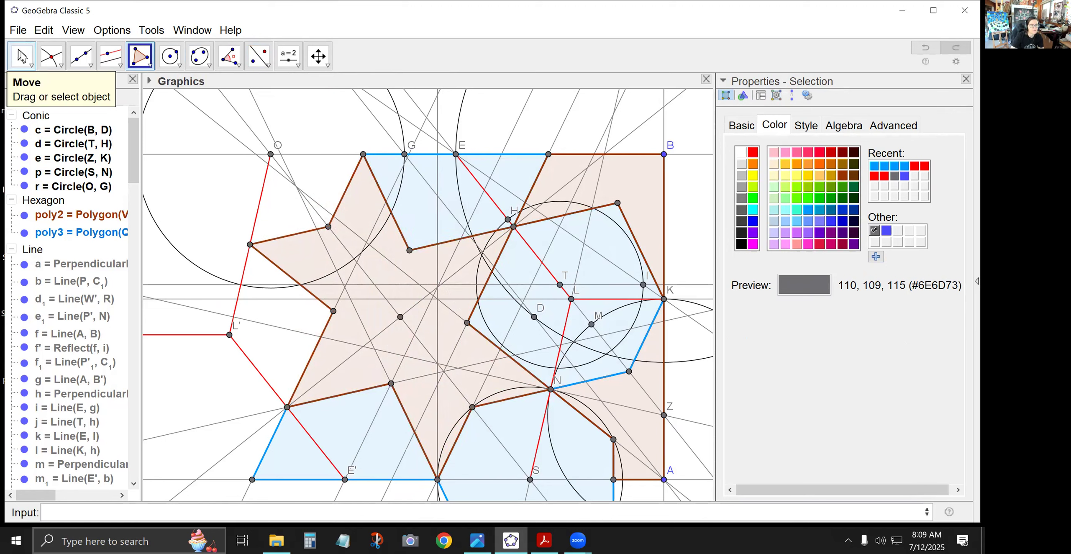
click(13, 67)
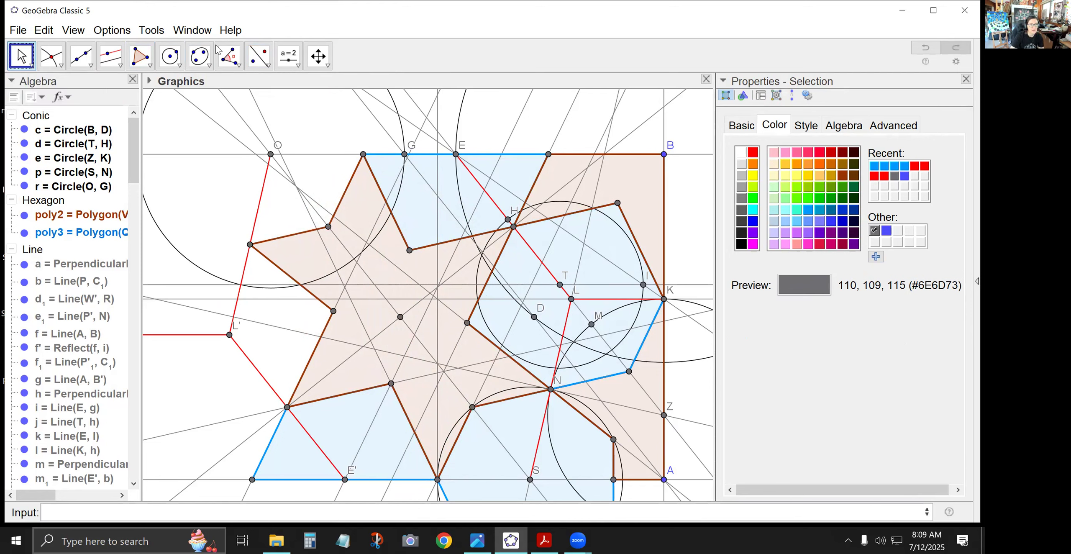
Step: Draw a circle centred at O through the star's top vertex on line OB
click(170, 55)
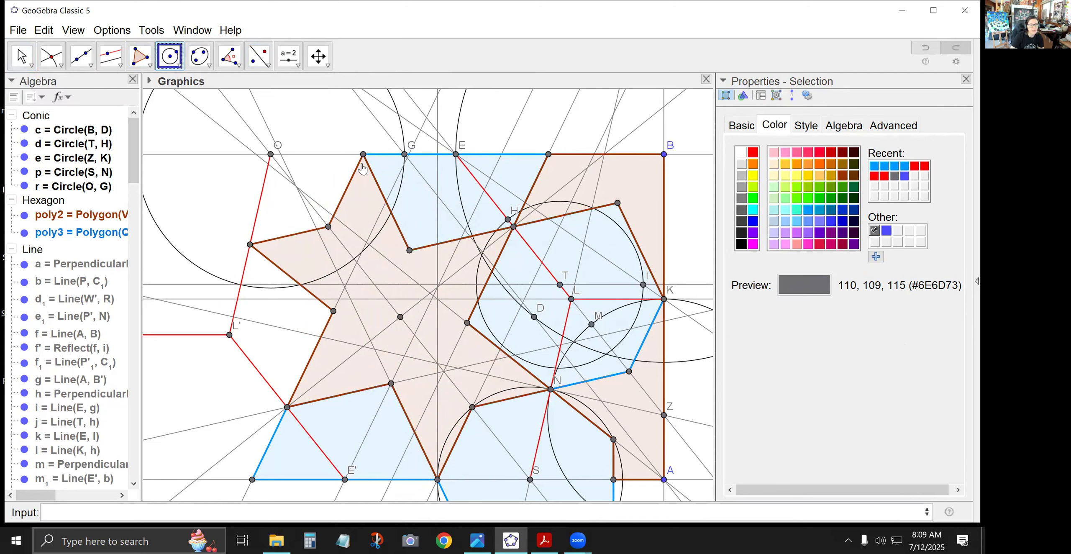
click(270, 154)
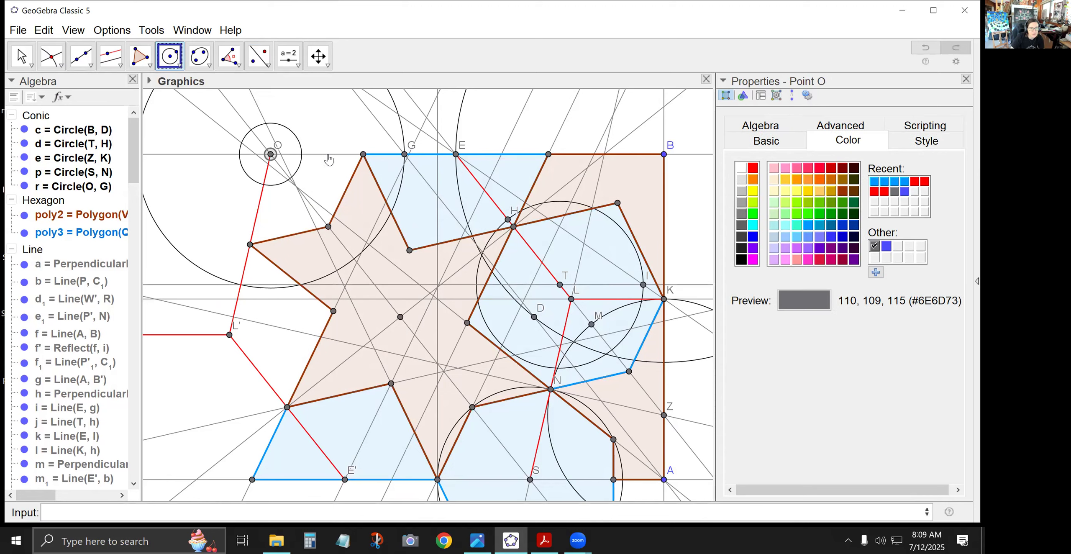
click(363, 155)
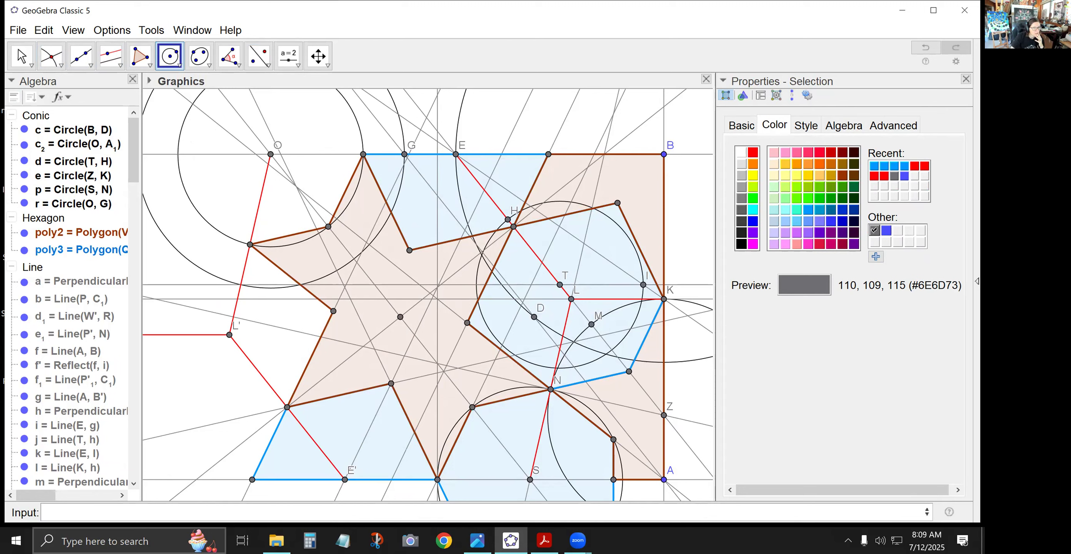
Step: Reflect the star's inner vertex below O about segment OL', and reflect the resulting point about line OB
click(259, 56)
click(329, 228)
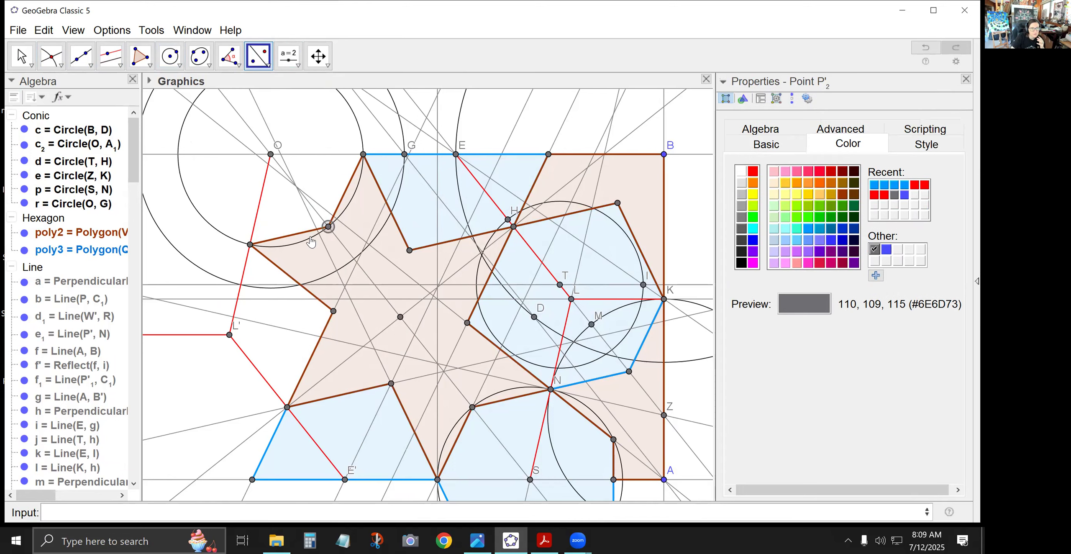
click(258, 212)
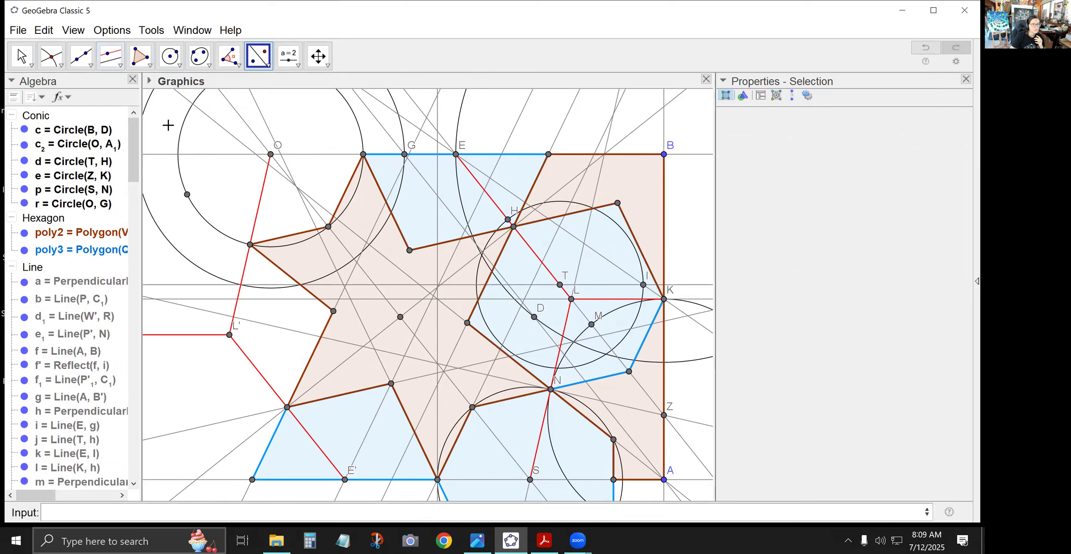
click(187, 194)
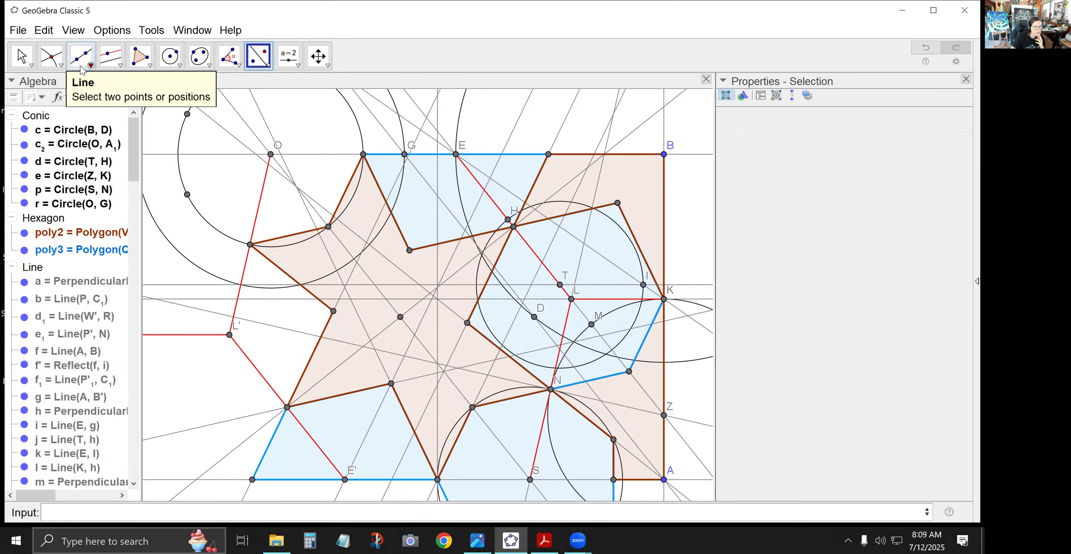
Step: Construct the midpoint between the two reflected points on the far side of O
click(51, 56)
click(95, 207)
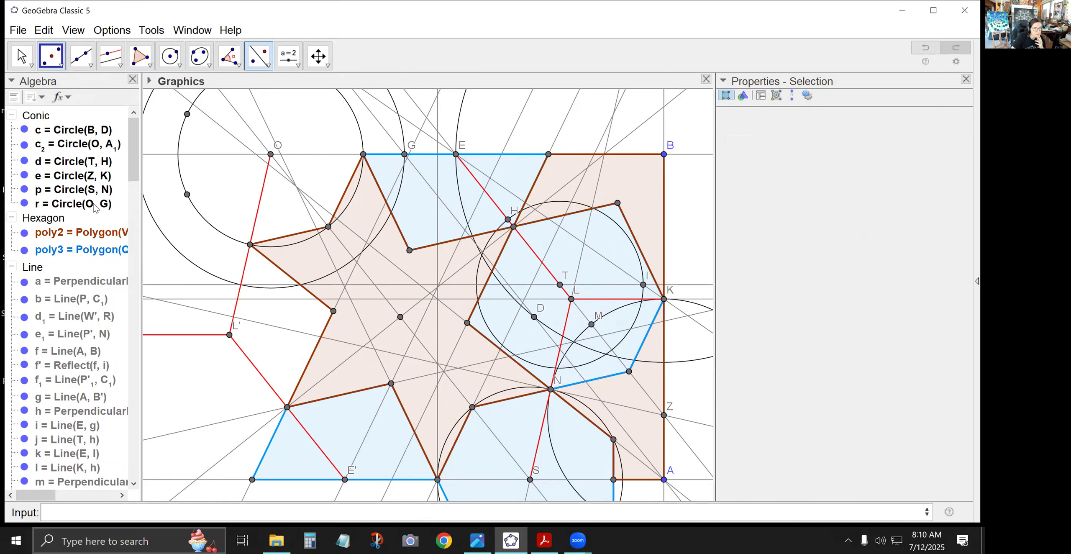
click(187, 195)
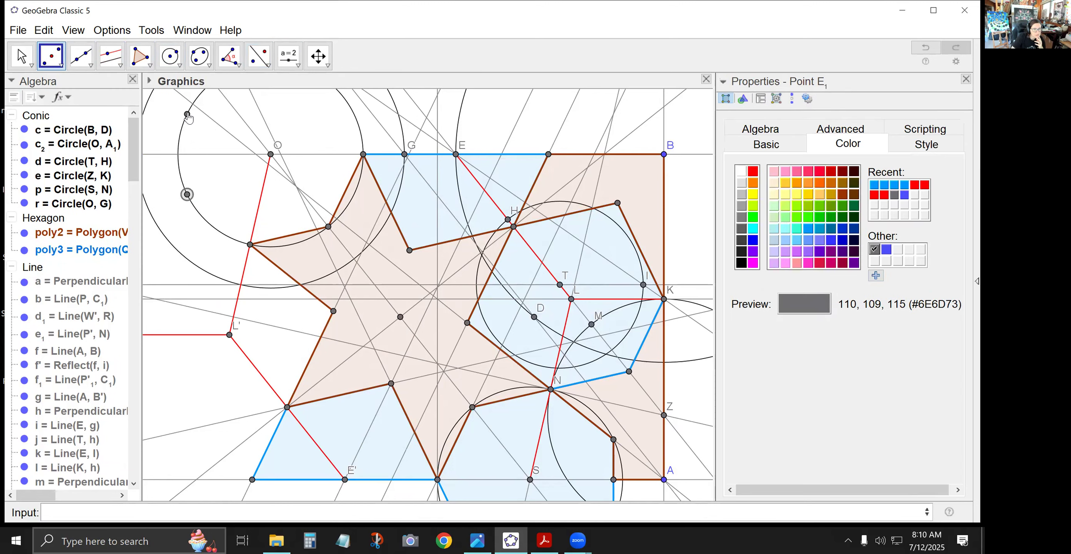
click(187, 115)
Step: Draw a pentagon around O from the new midpoint through the reflected point below it and the star's three vertices up to line OB
click(140, 58)
click(187, 155)
click(187, 194)
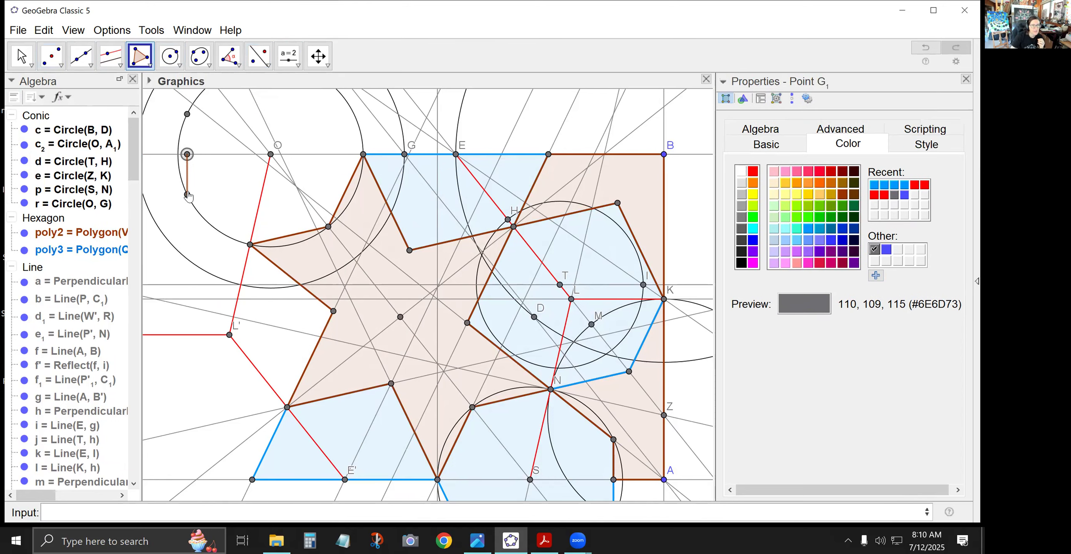
click(250, 244)
click(329, 226)
click(364, 154)
click(187, 154)
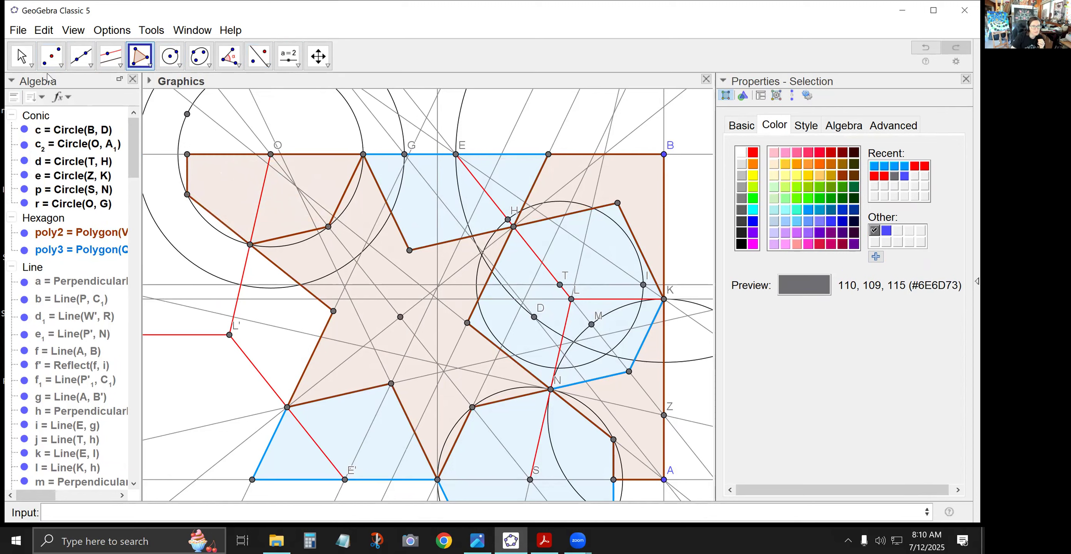
Step: Colour the pentagon around O blue (0, 153, 255) and deselect it
click(21, 57)
click(280, 213)
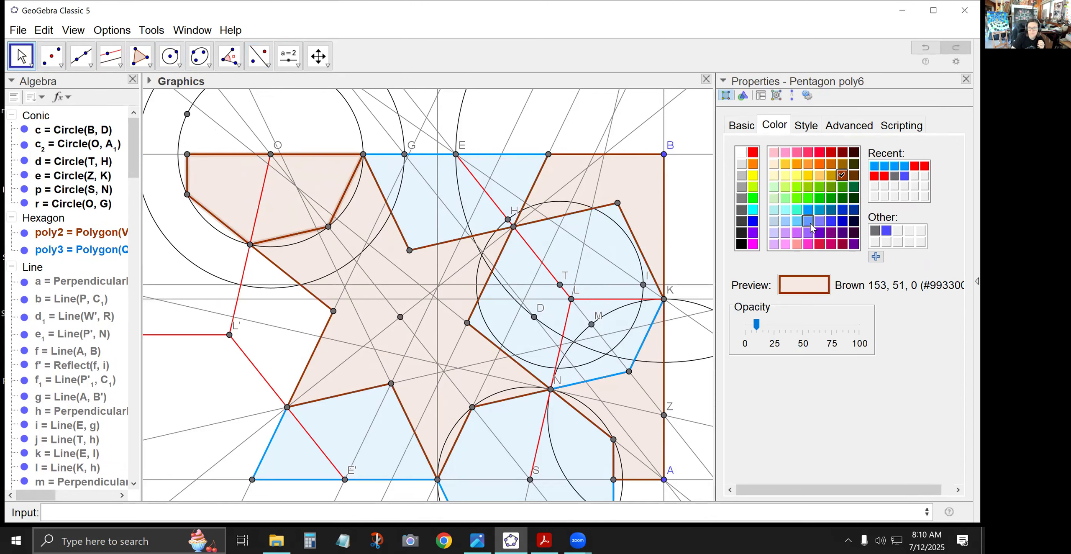
click(807, 210)
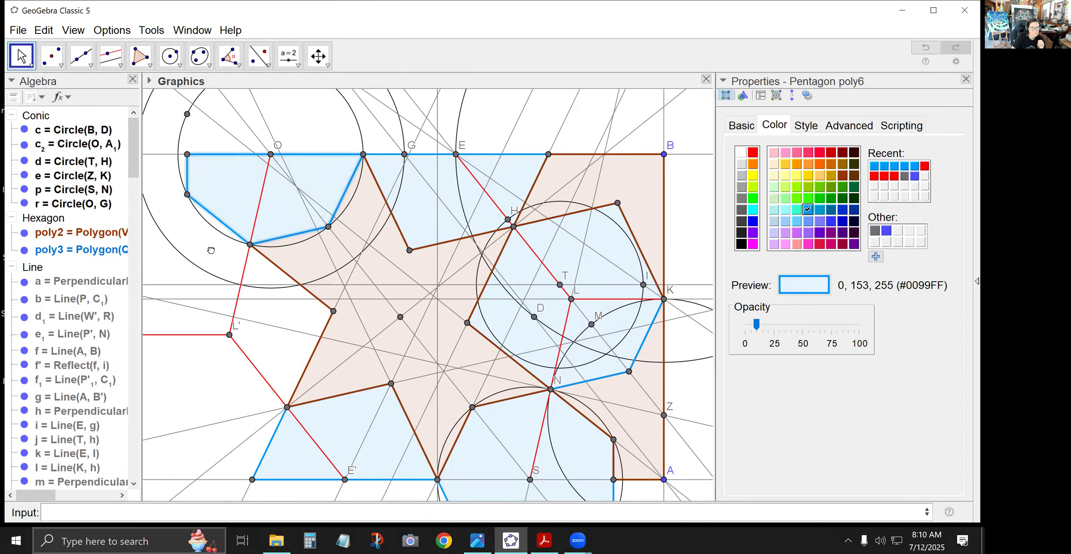
click(198, 253)
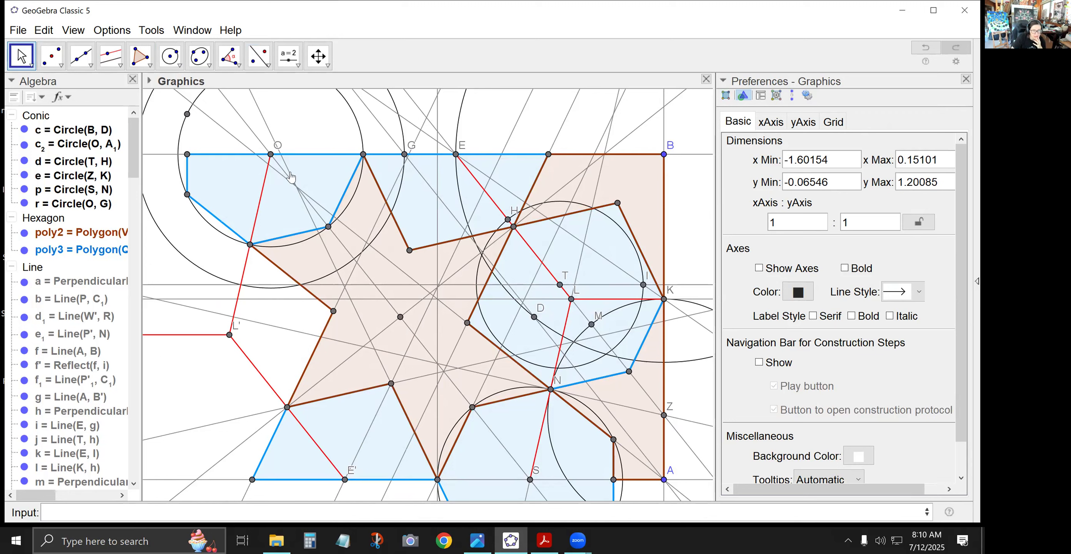
Step: Reflect the star's inner vertex nearest L' about segment L'E'
click(259, 56)
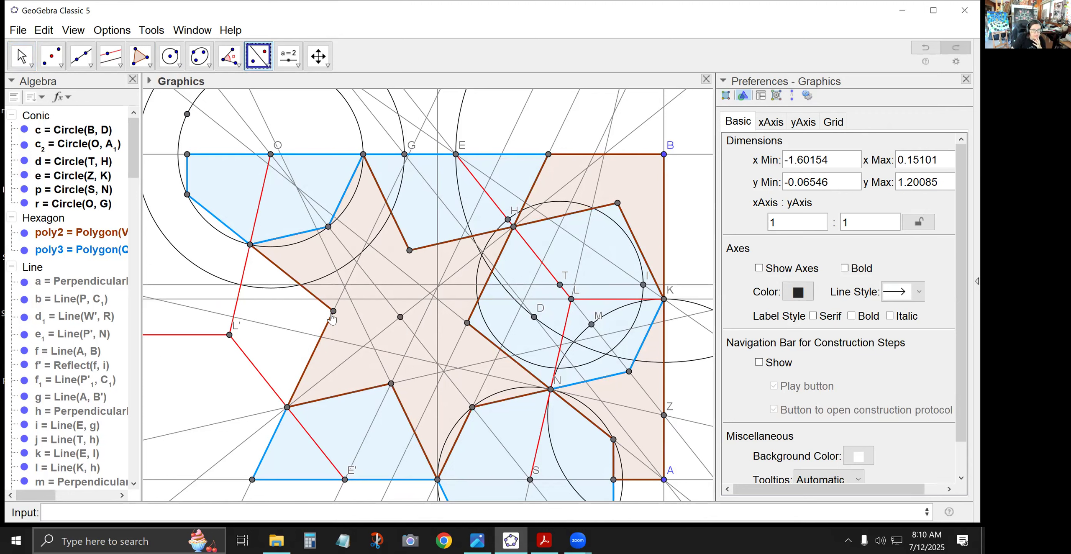
click(333, 310)
click(258, 371)
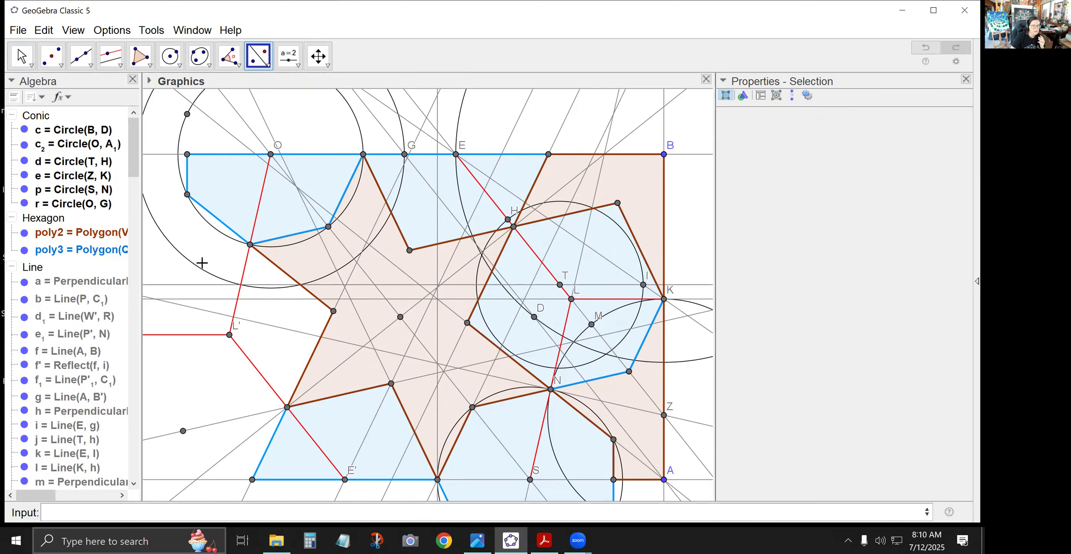
Step: Draw the corner pentagon at F through the blue tile's two nearest vertices, the reflected point, K' and F
scroll(245, 341, down, 1)
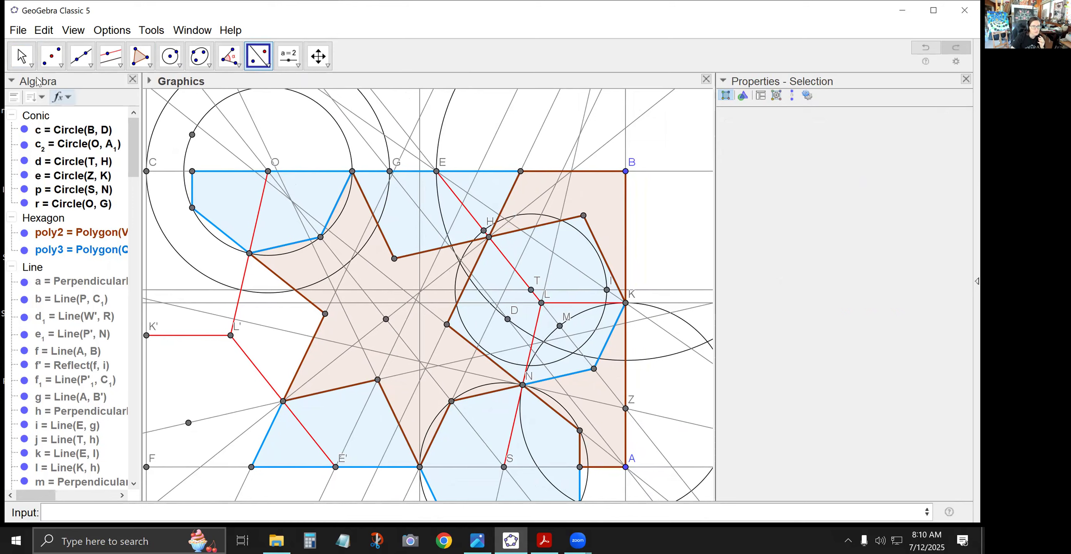
click(19, 54)
drag(179, 371, 221, 368)
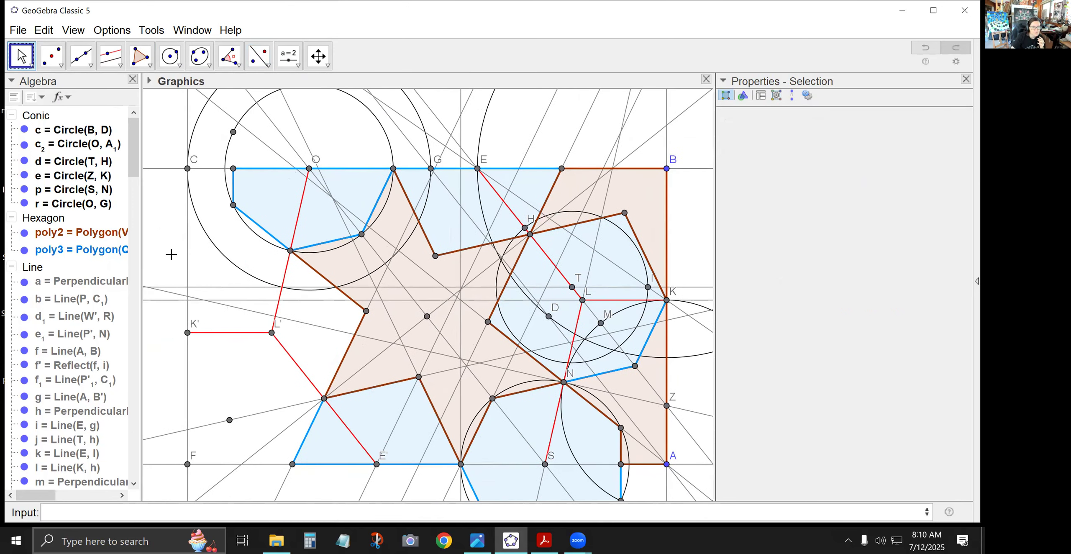
click(129, 59)
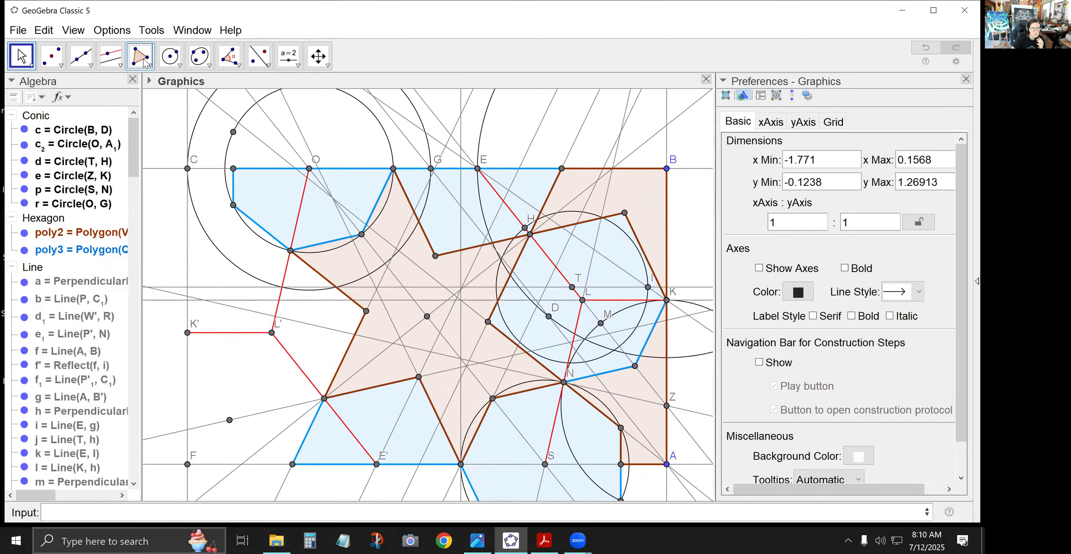
click(292, 464)
click(324, 398)
click(229, 420)
click(187, 332)
click(187, 464)
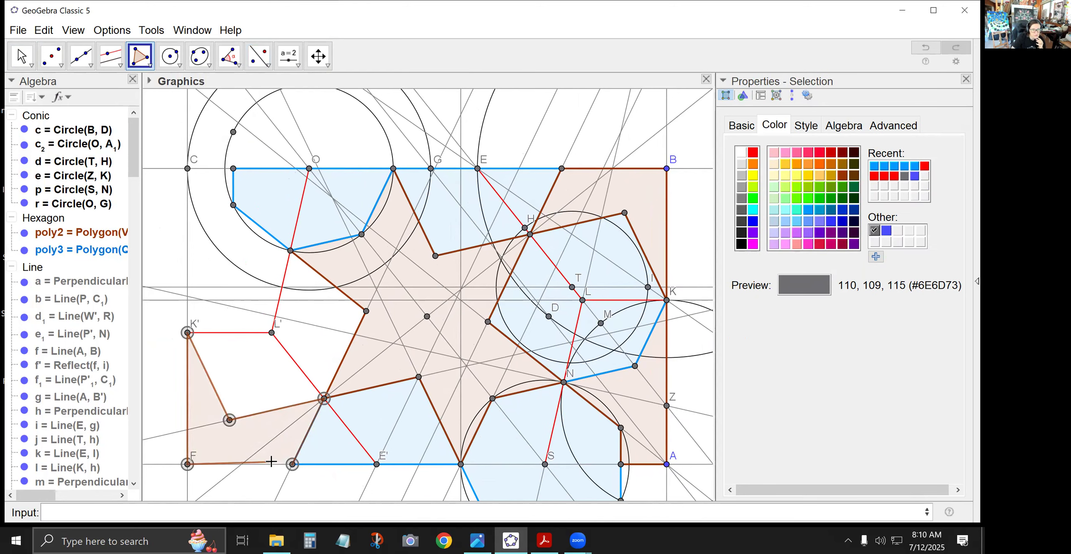
click(292, 464)
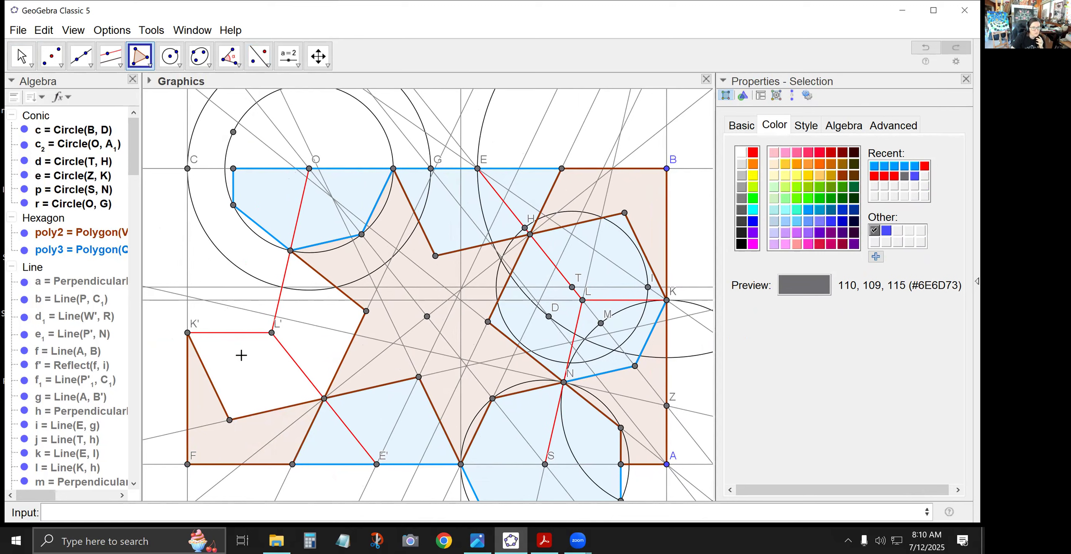
Step: Reflect the blue tile's vertex below K about the star's centre point with Reflect about Point
click(259, 54)
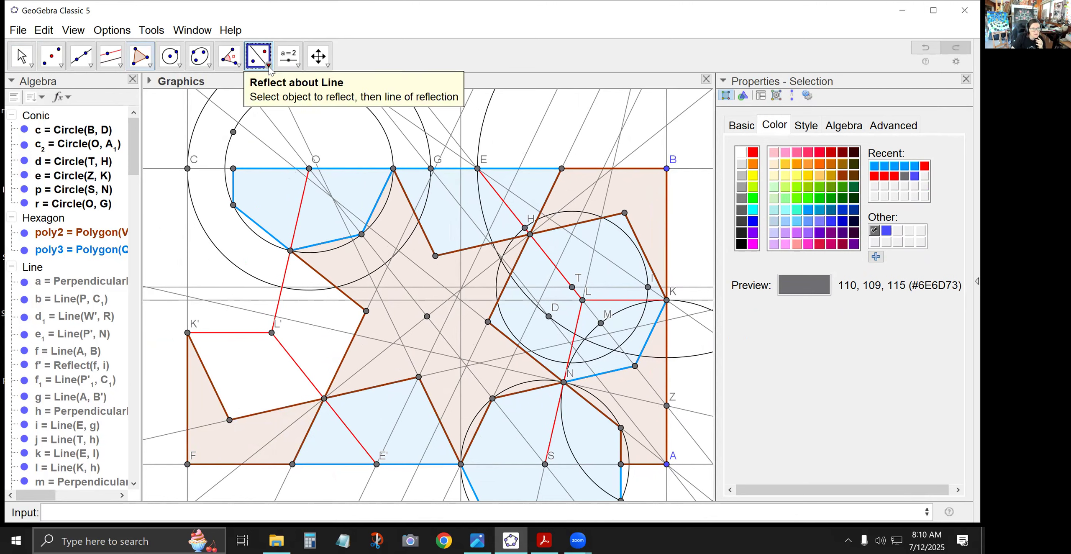
click(259, 54)
click(306, 116)
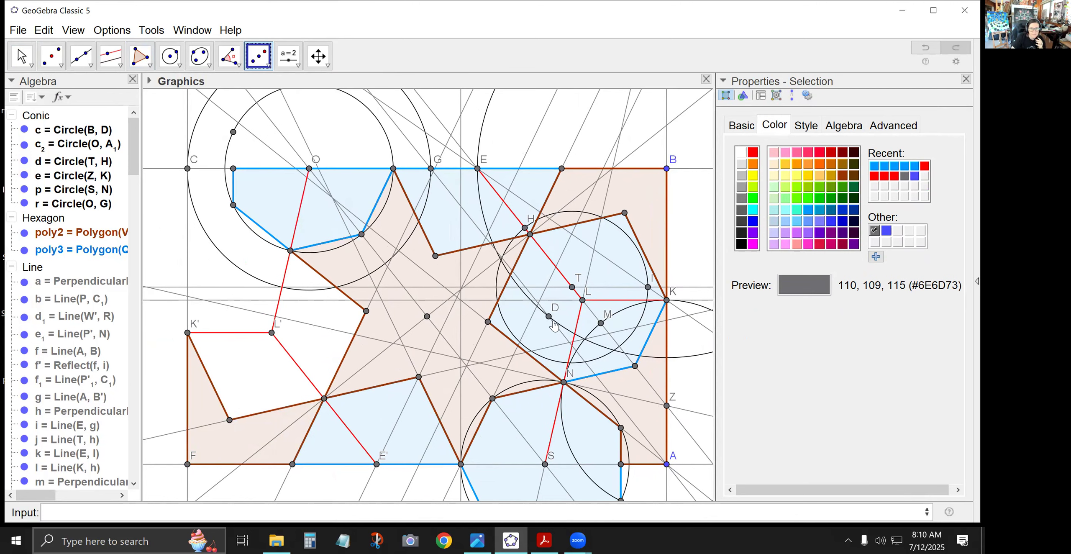
click(636, 366)
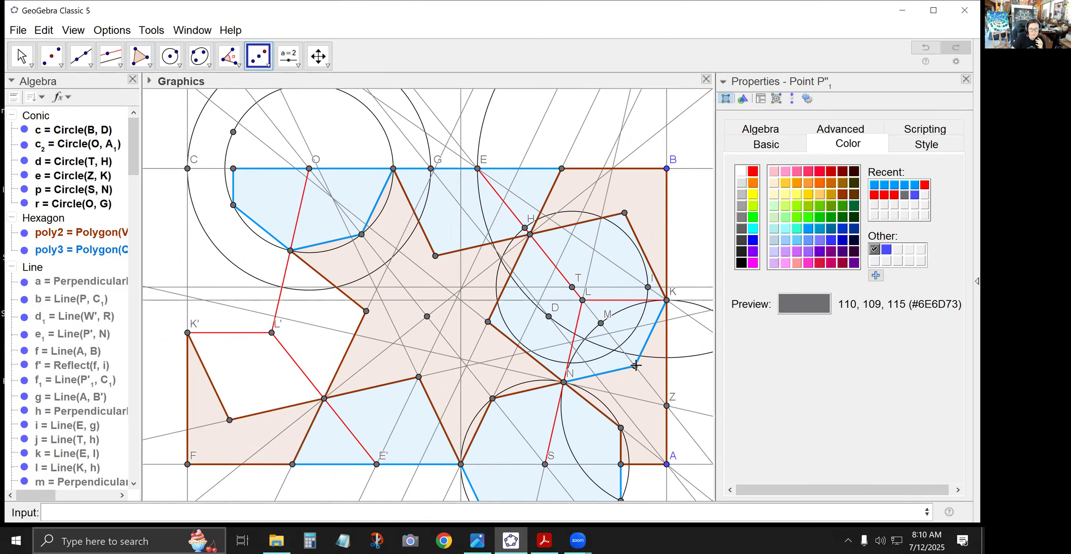
click(427, 317)
Step: Draw a hexagon around L' through the star's three adjacent vertices, the two reflected points and K'
click(140, 55)
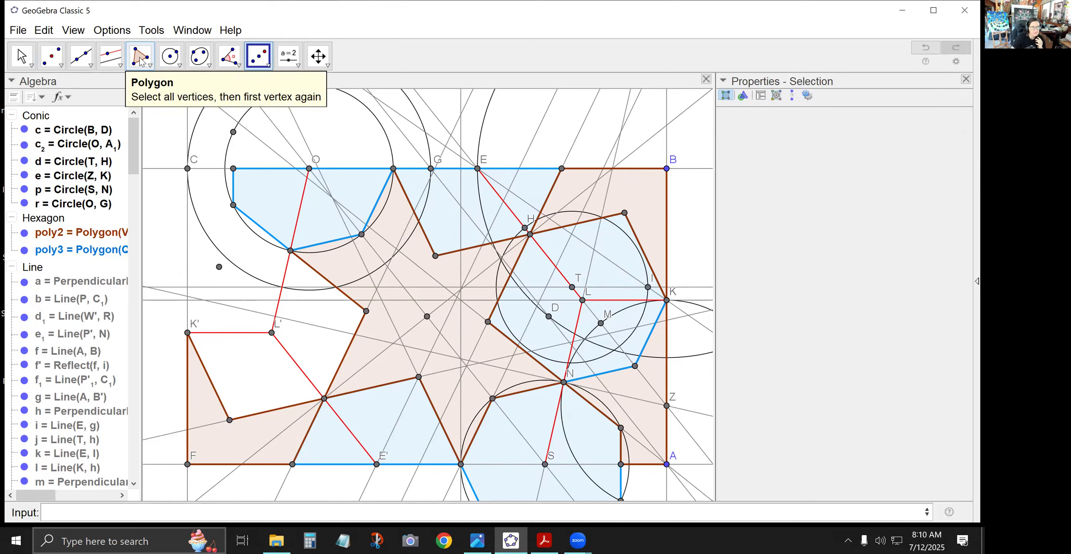
click(290, 250)
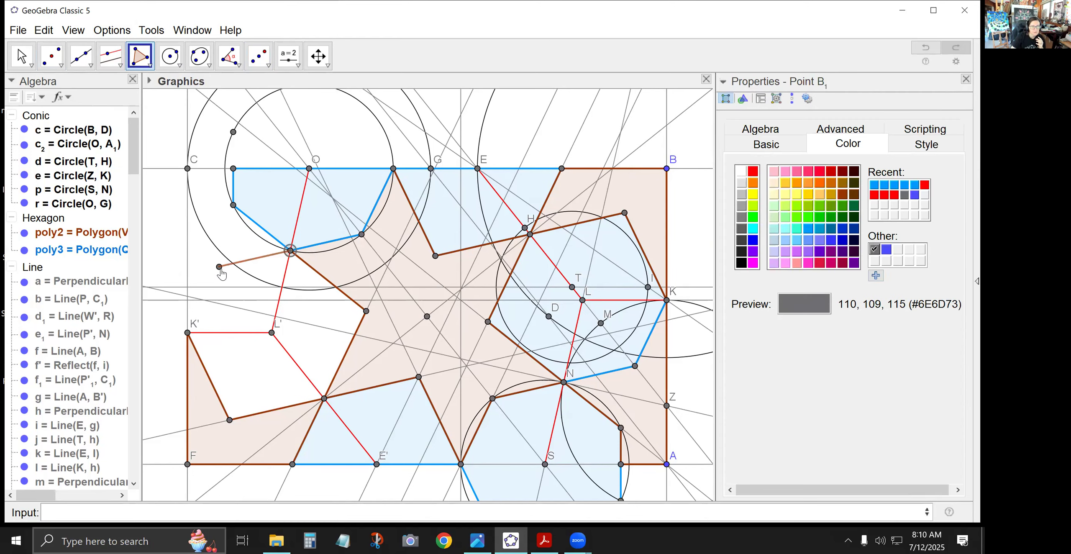
click(219, 267)
click(187, 332)
click(230, 420)
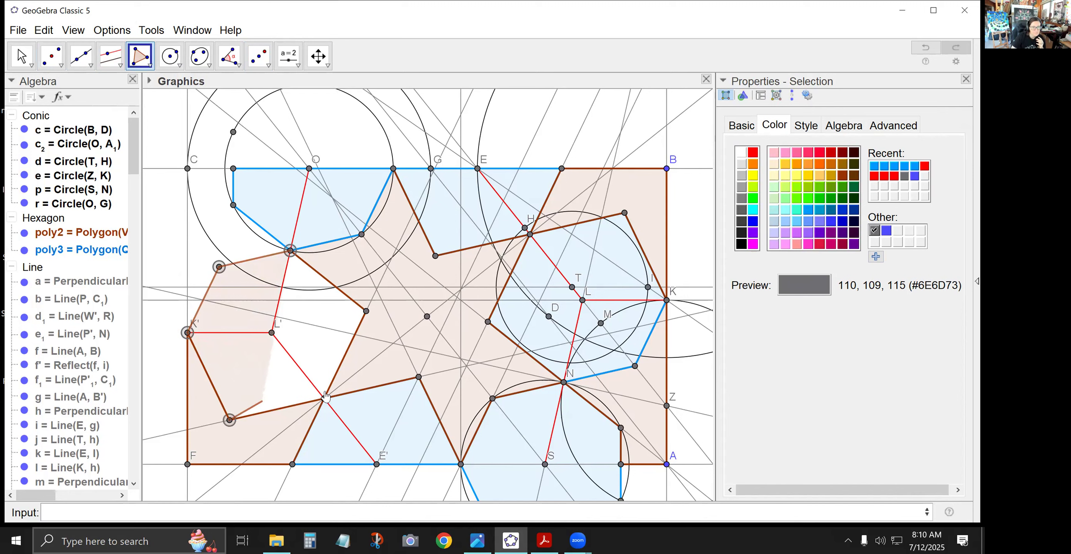
click(324, 398)
click(366, 311)
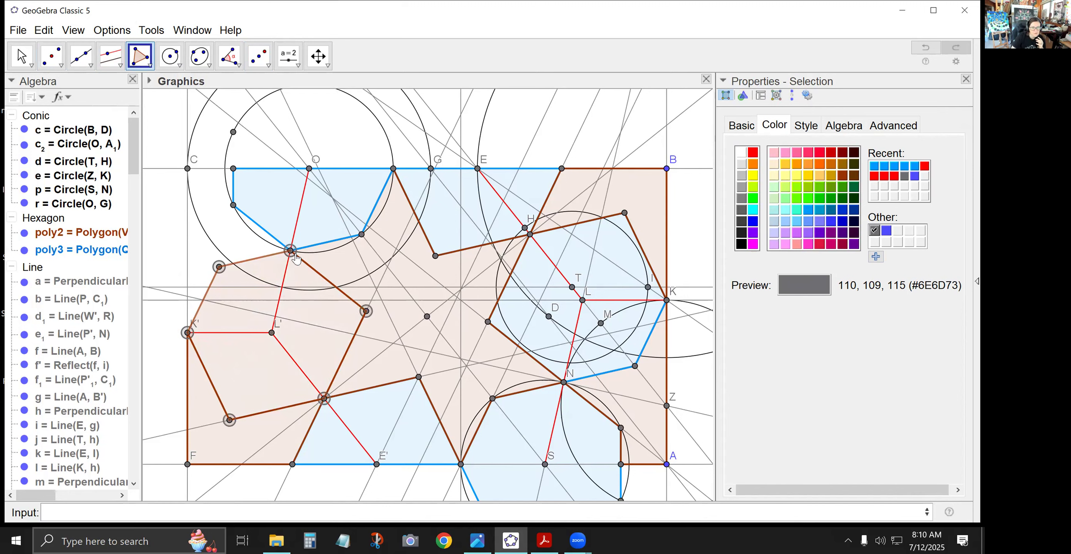
click(290, 250)
Step: Colour the hexagon around L' blue (0, 153, 255)
click(21, 56)
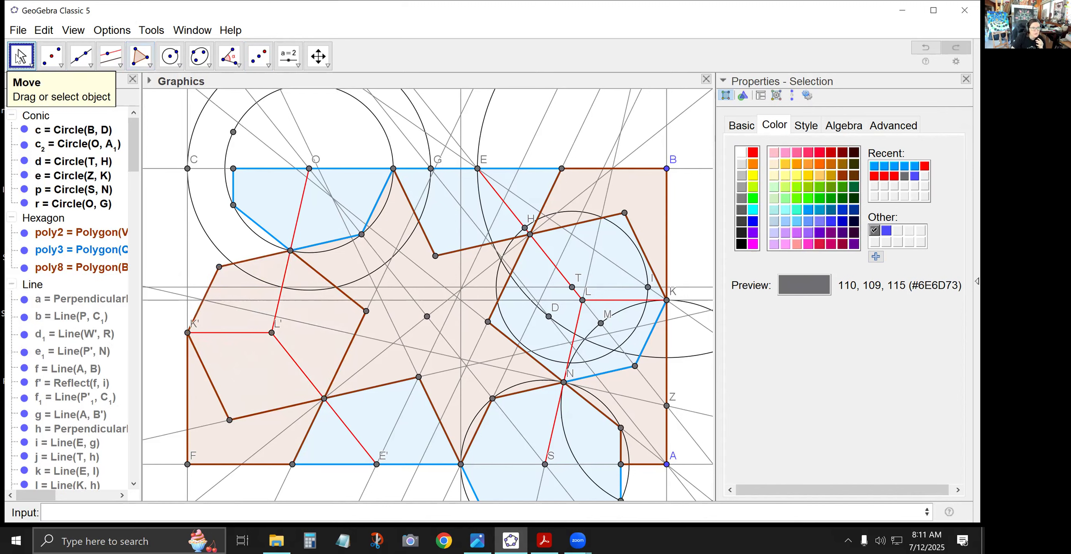
click(310, 350)
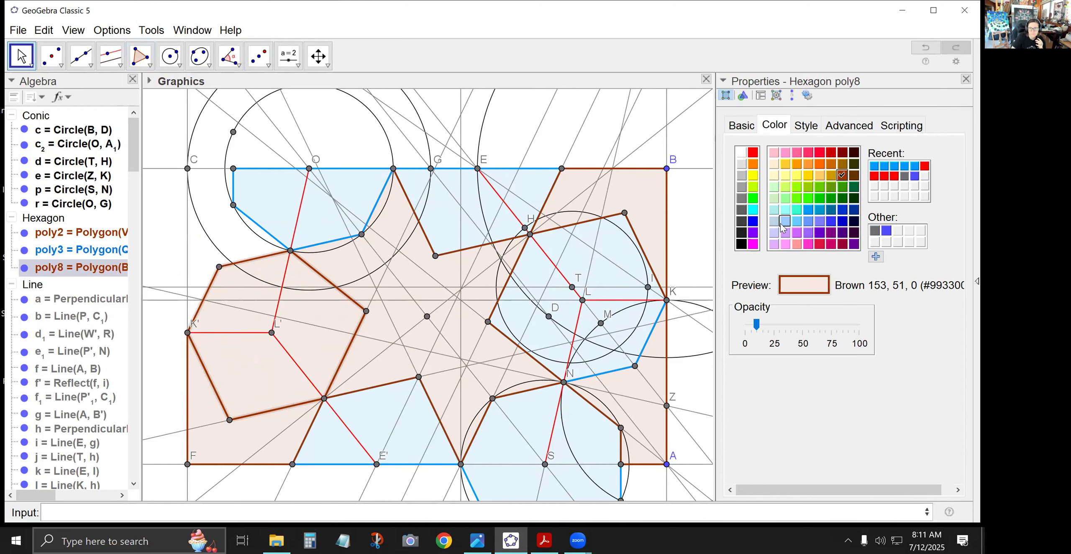
click(807, 210)
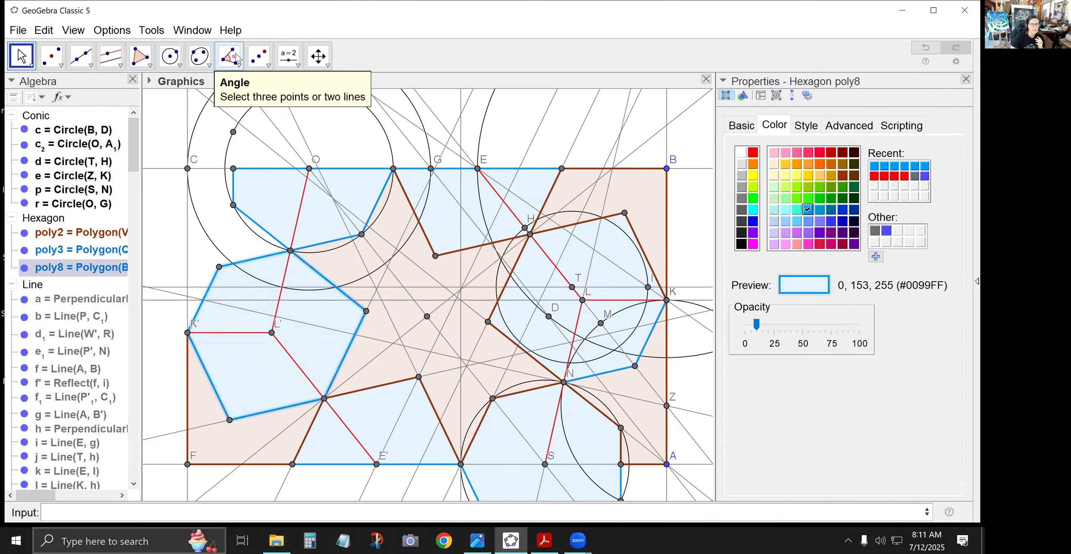
Step: Draw the corner hexagon at C through K' and the adjoining vertices of the two blue tiles around L' and O
click(150, 53)
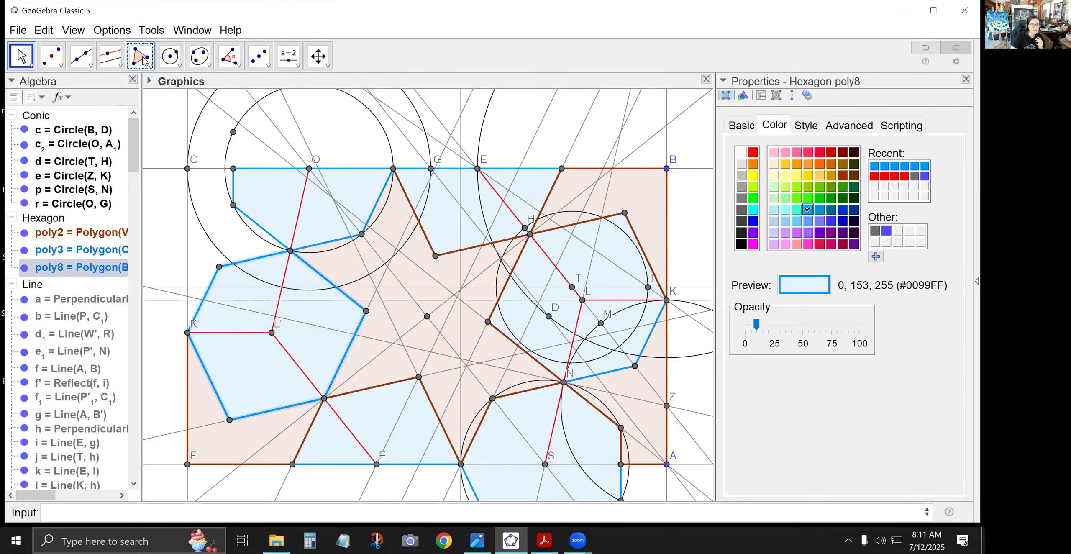
click(233, 168)
click(188, 168)
click(187, 333)
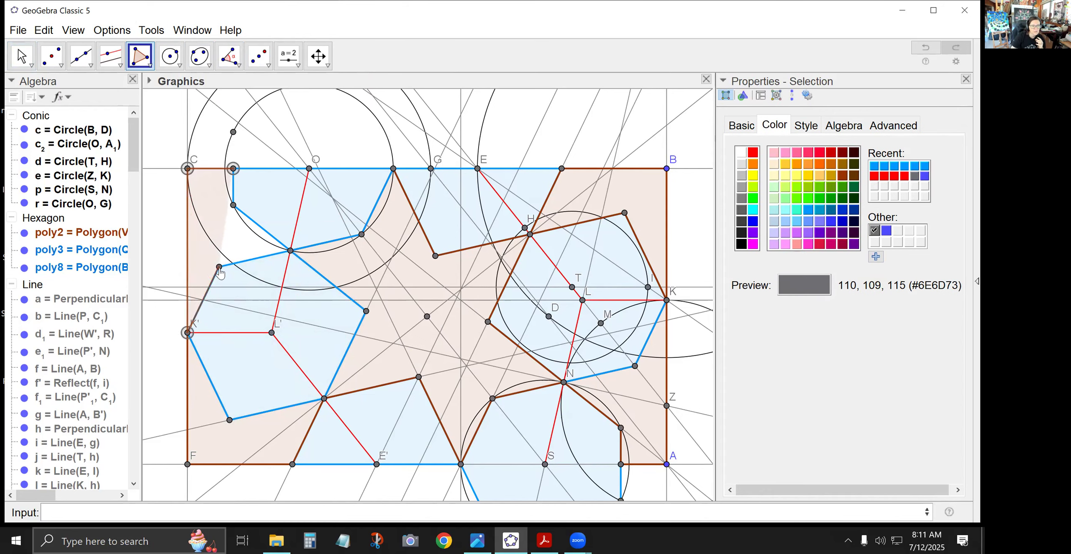
click(219, 267)
click(290, 250)
click(233, 205)
click(233, 169)
Step: Hide all construction lines and points, and collapse the Line and Point groups
click(27, 64)
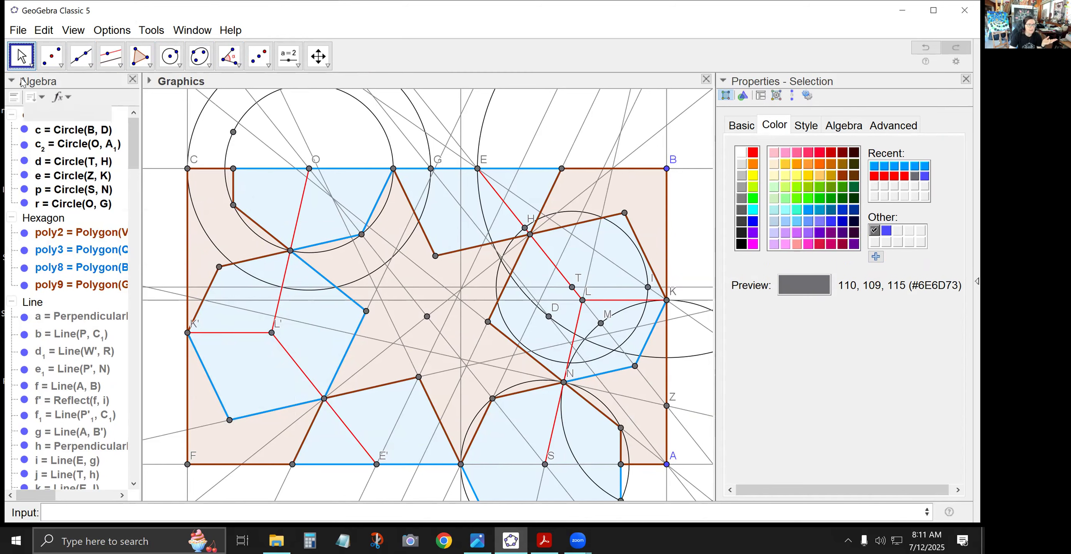
right_click(30, 303)
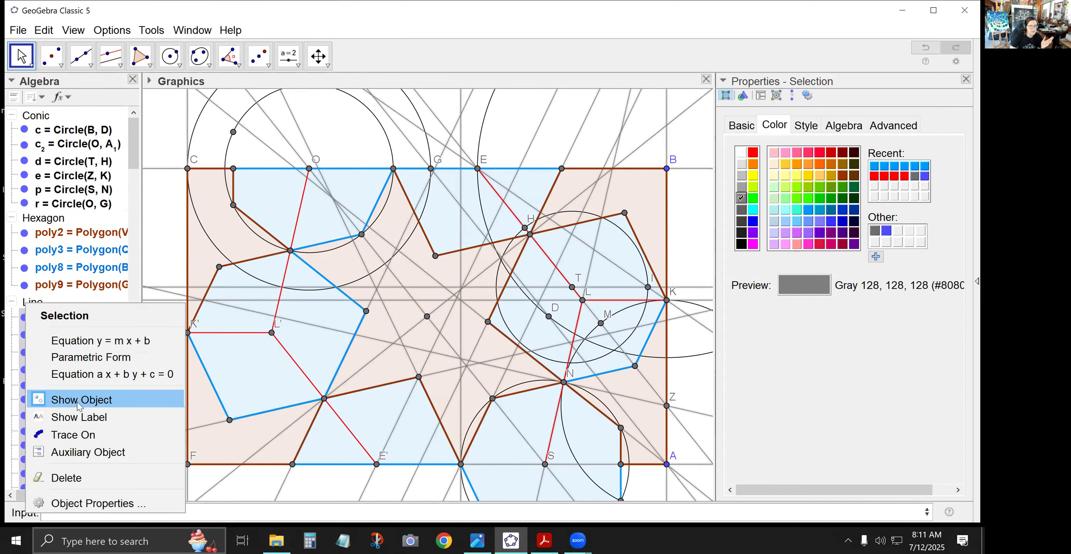
click(77, 400)
click(12, 302)
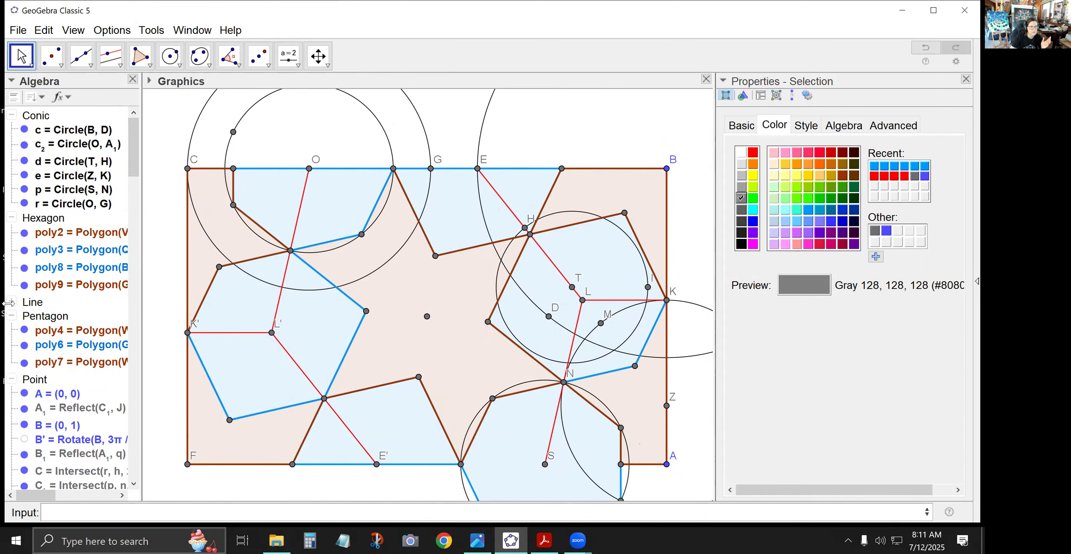
right_click(31, 378)
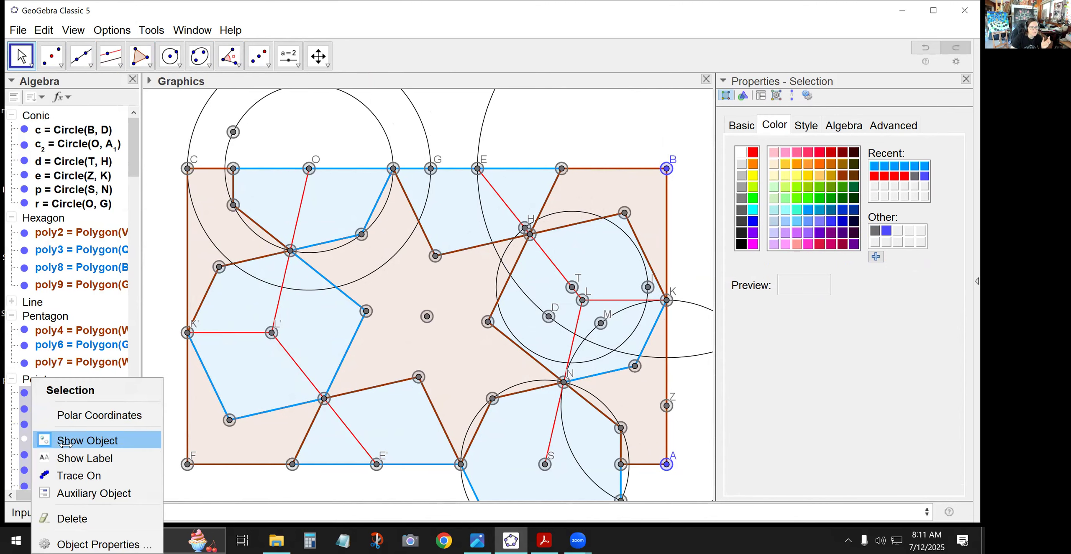
click(63, 442)
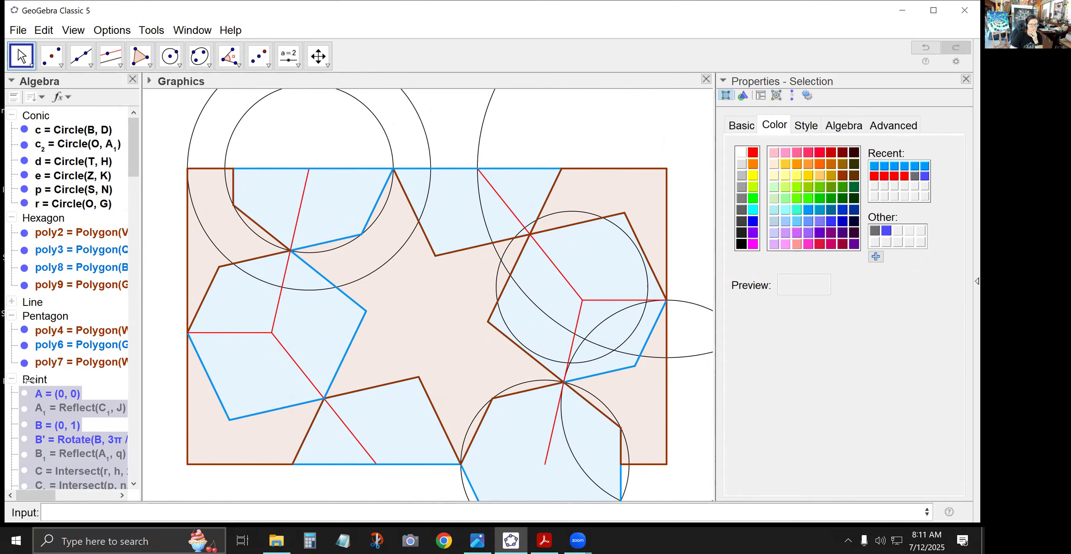
click(11, 379)
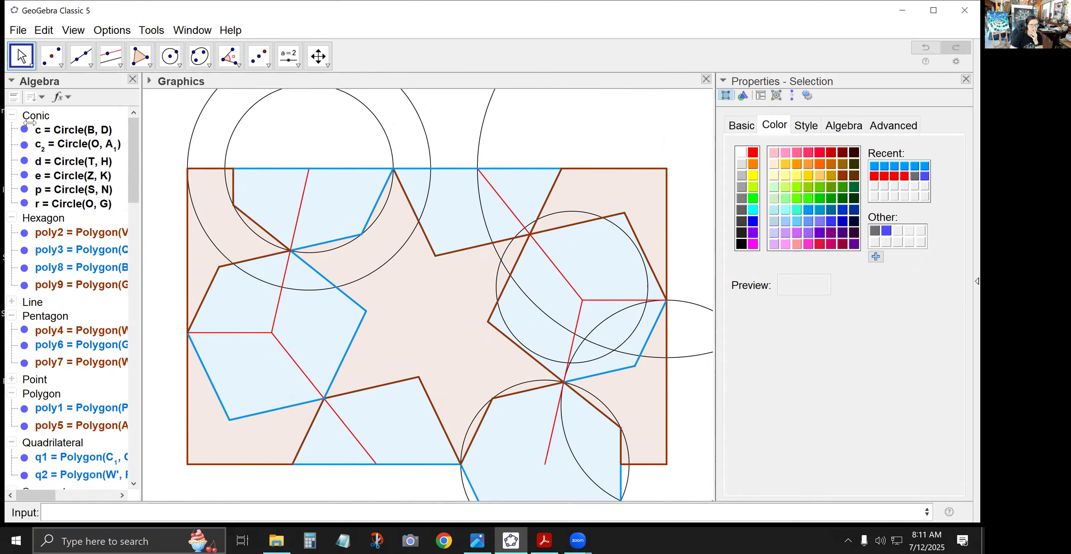
Step: Hide all construction circles and collapse the Conic group, leaving the whole rectangular pattern in view
right_click(36, 116)
click(75, 181)
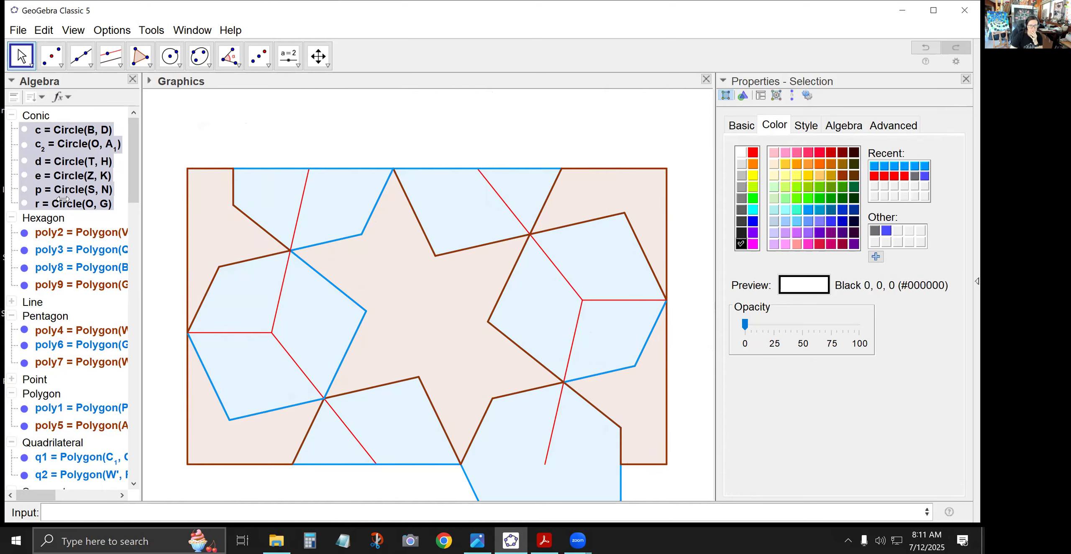
click(12, 114)
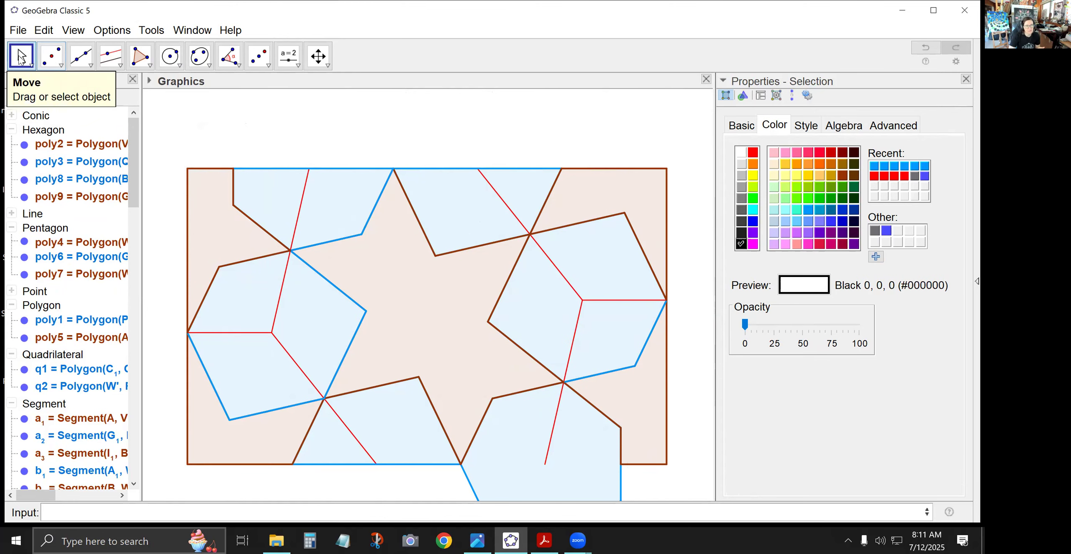
drag(288, 465, 290, 441)
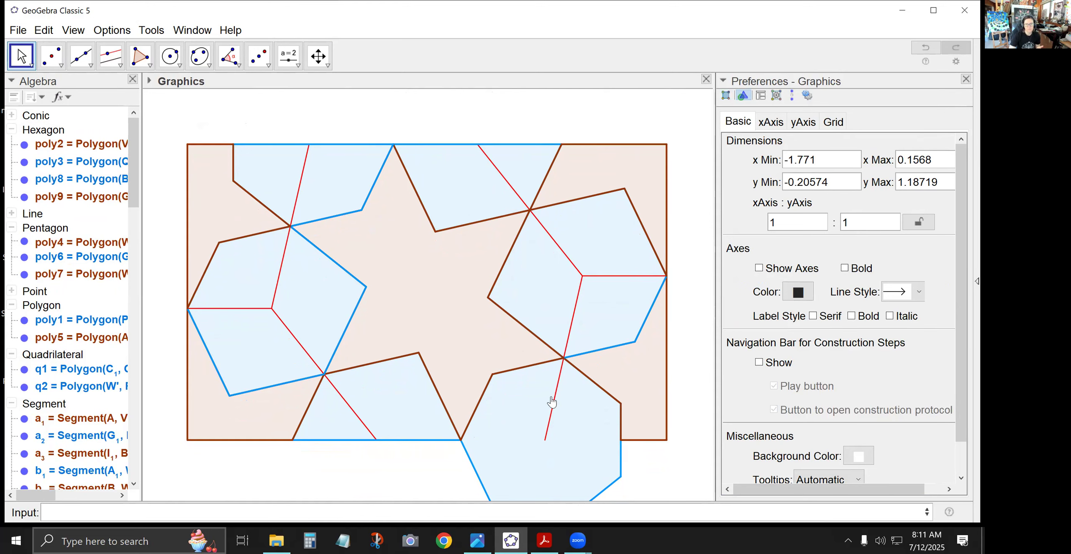
scroll(502, 438, down, 1)
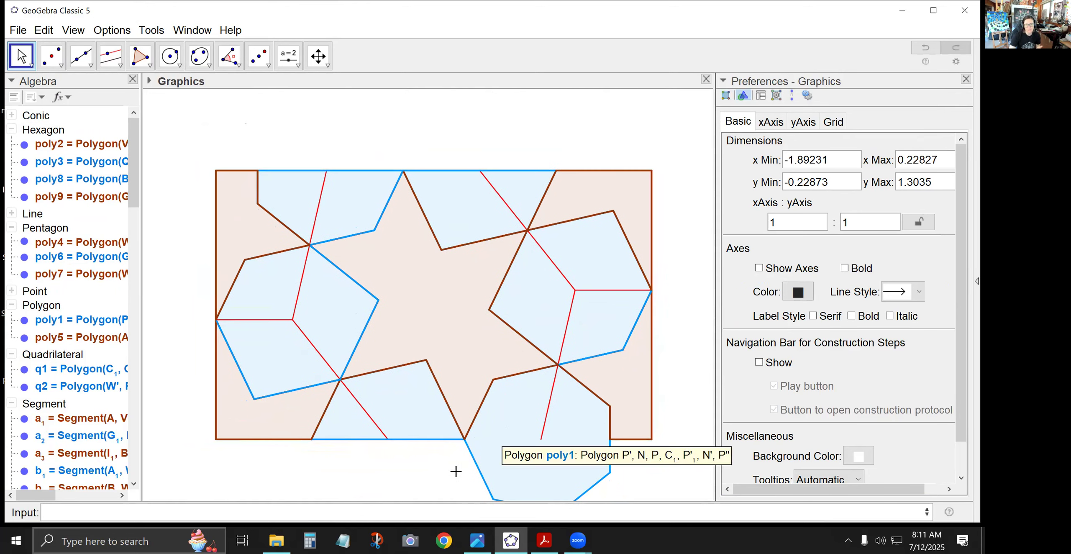